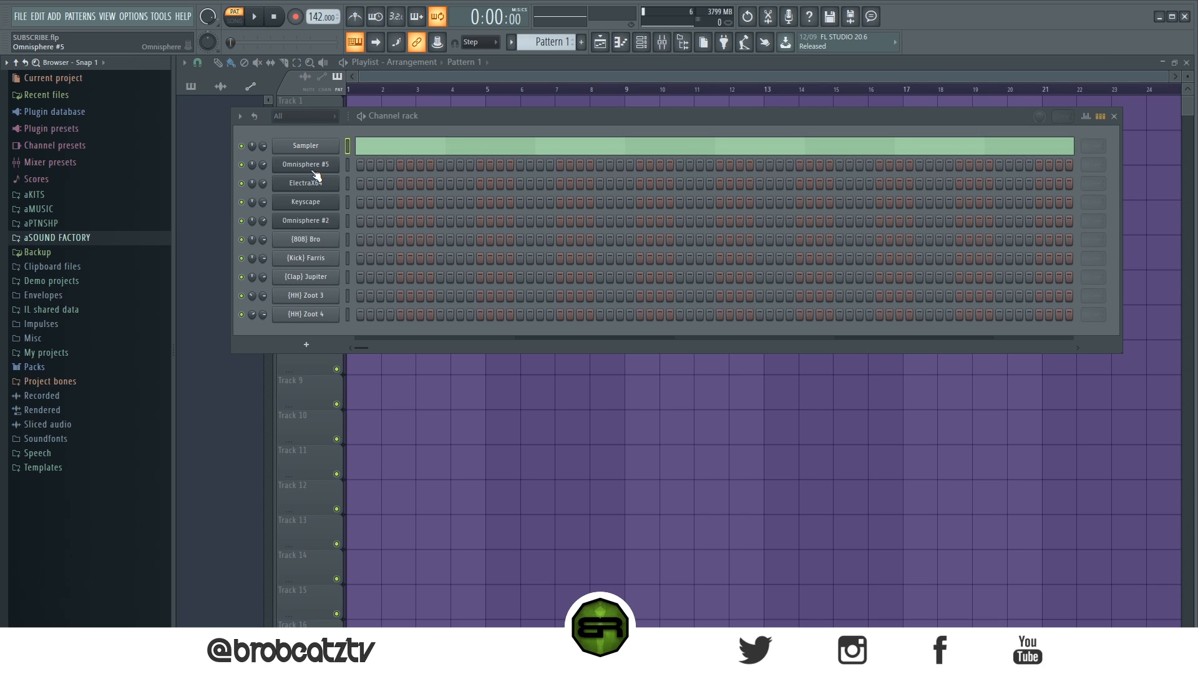
Step: Review the patch loaded in the Omnisphere #5 channel and its place in the patch list, and close the plugin
{"action": "left_click", "coordinate": [318, 170]}
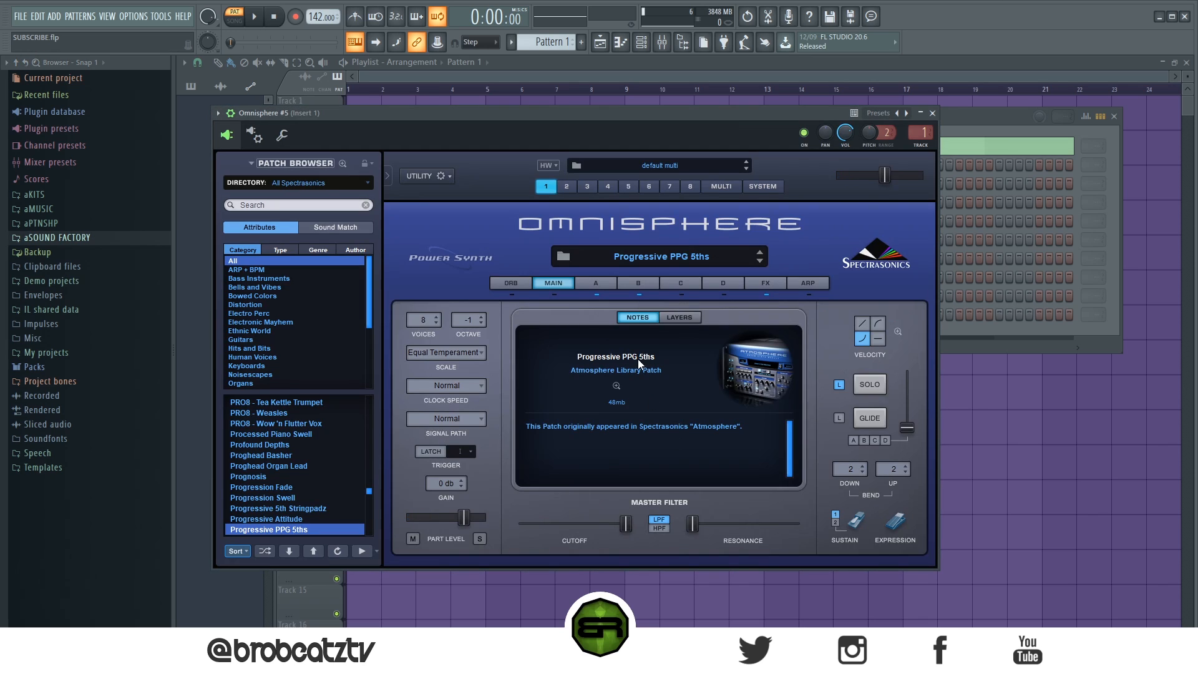
{"action": "left_click", "coordinate": [286, 210]}
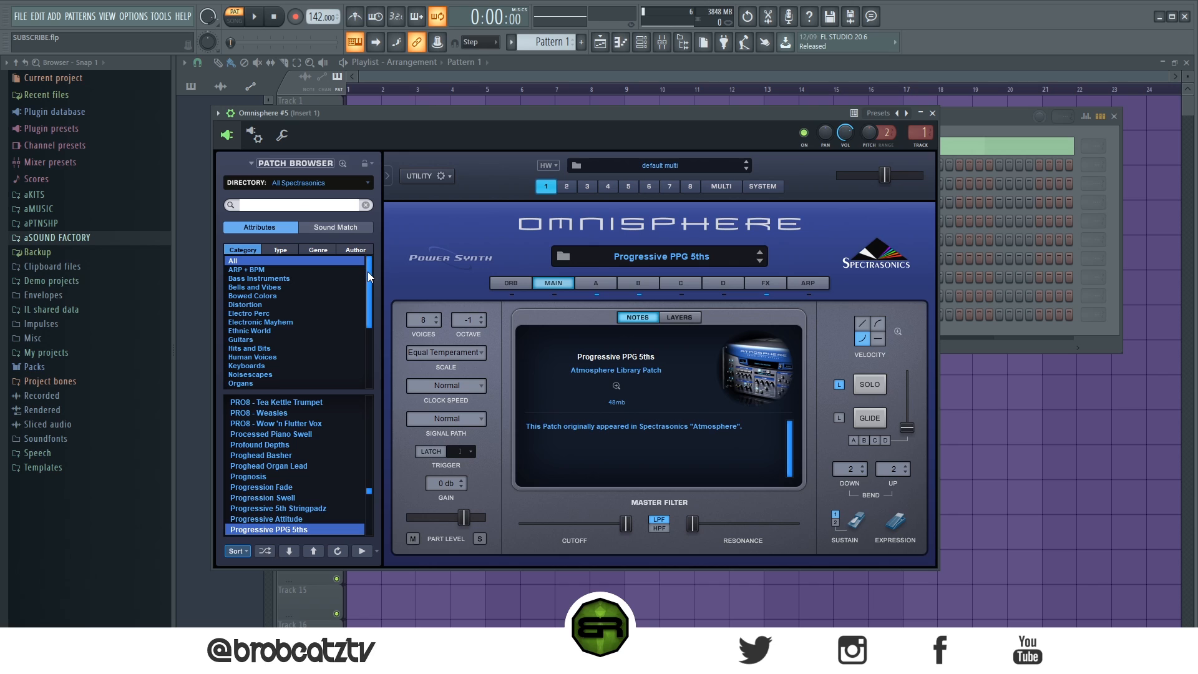
{"action": "left_click", "coordinate": [367, 490]}
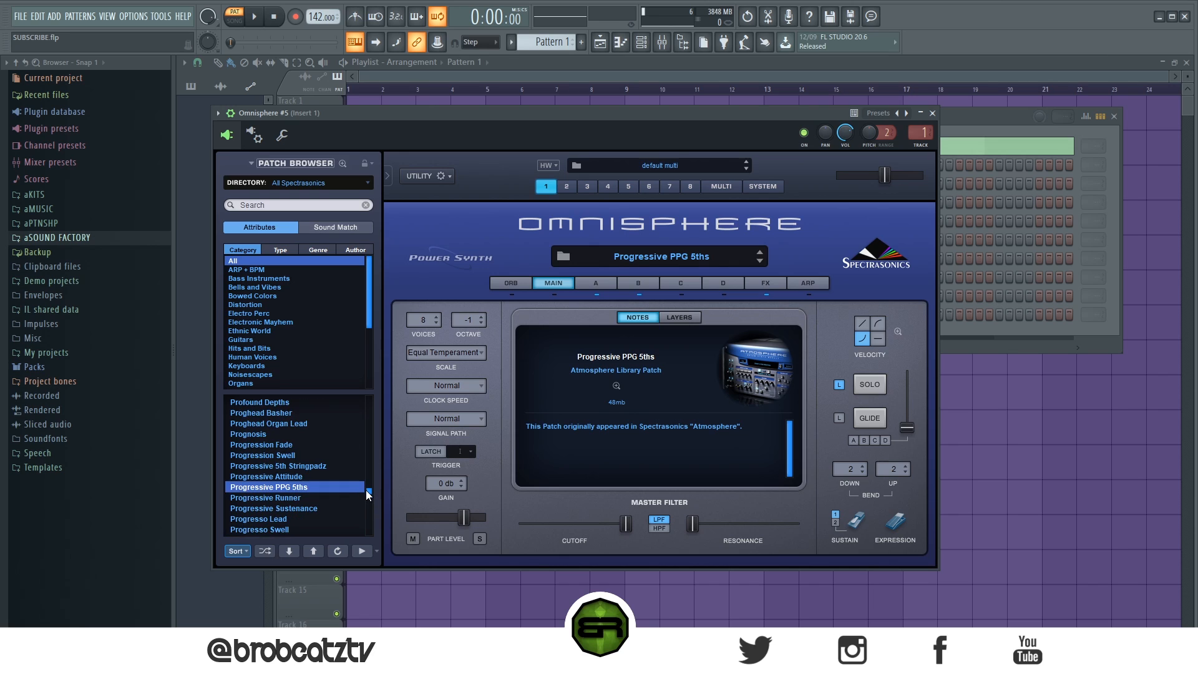
{"action": "scroll", "coordinate": [341, 500], "scroll_direction": "down", "scroll_amount": 2}
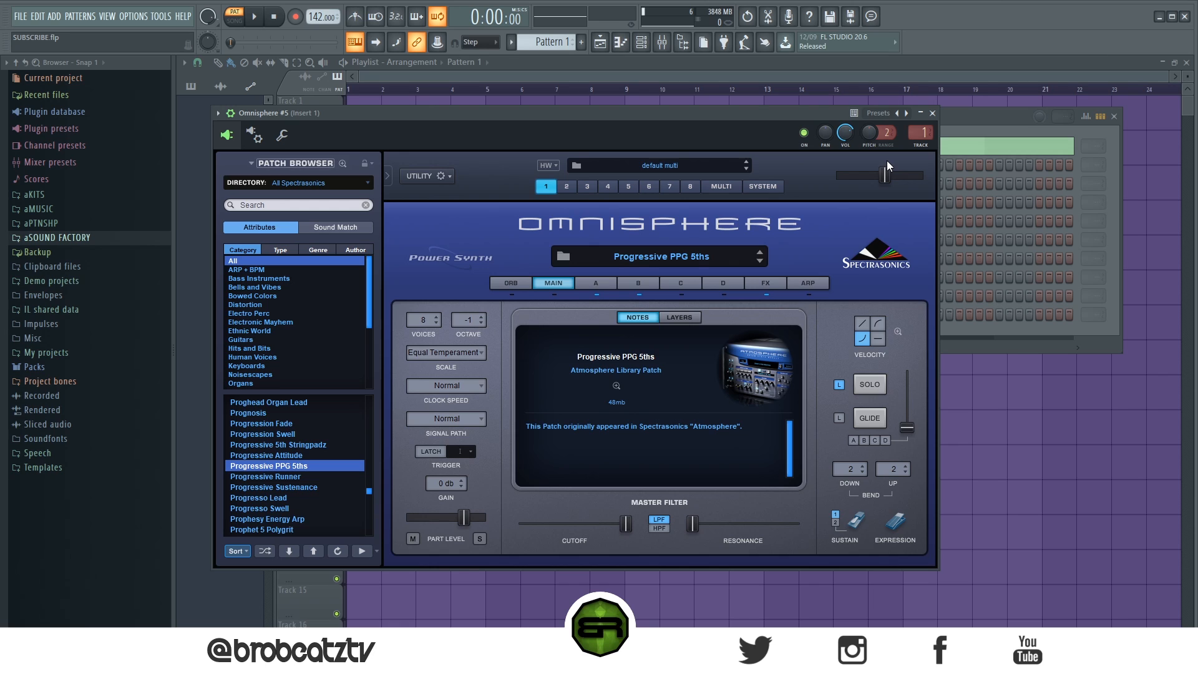
{"action": "left_click", "coordinate": [931, 114]}
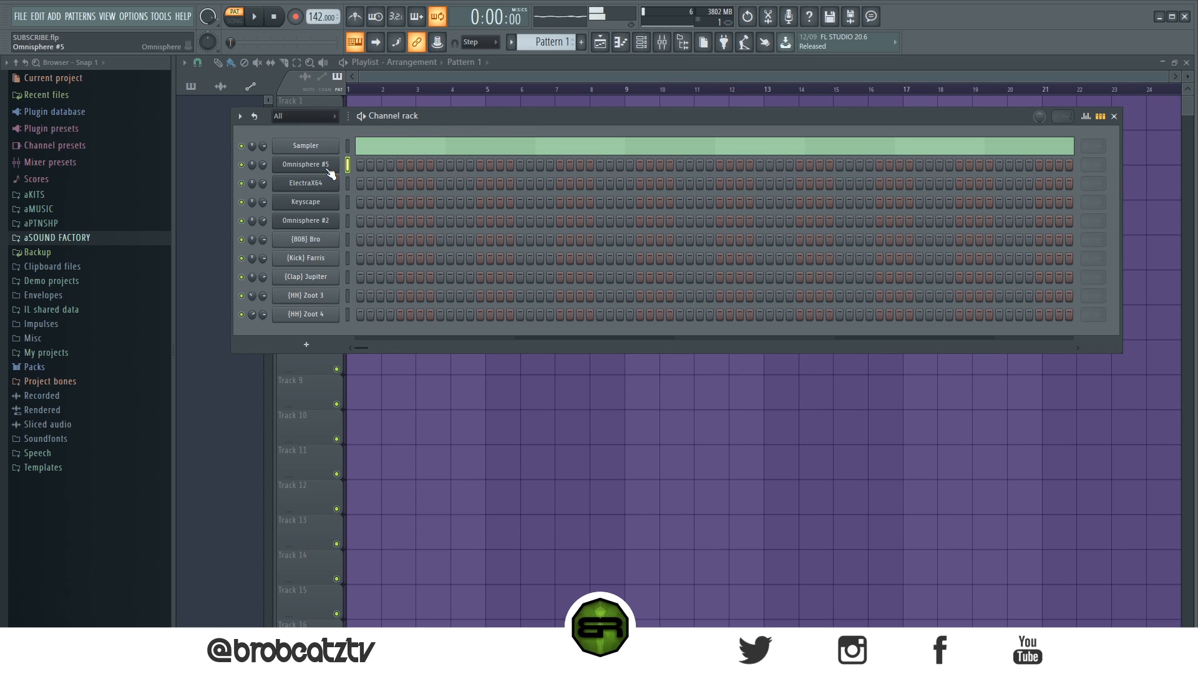
Step: Inspect the ShaperBox 2 filter settings on mixer Insert 1 and toggle the effect off and on to compare the sound
{"action": "left_click", "coordinate": [662, 41]}
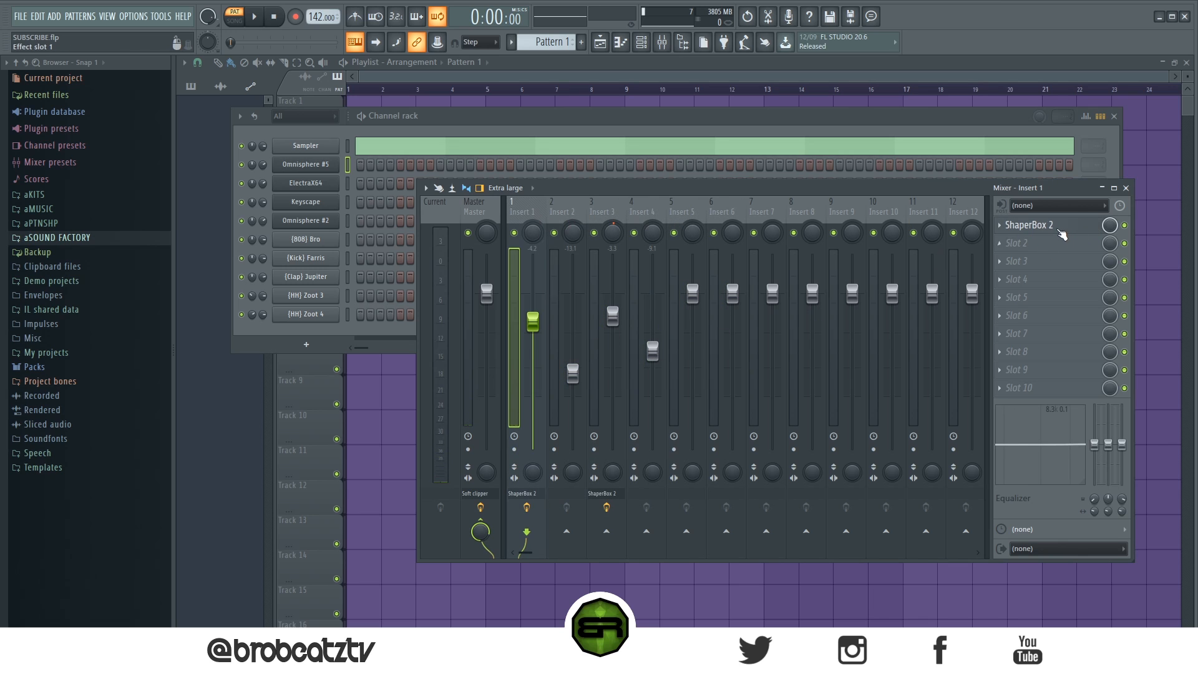
{"action": "left_click", "coordinate": [1054, 226]}
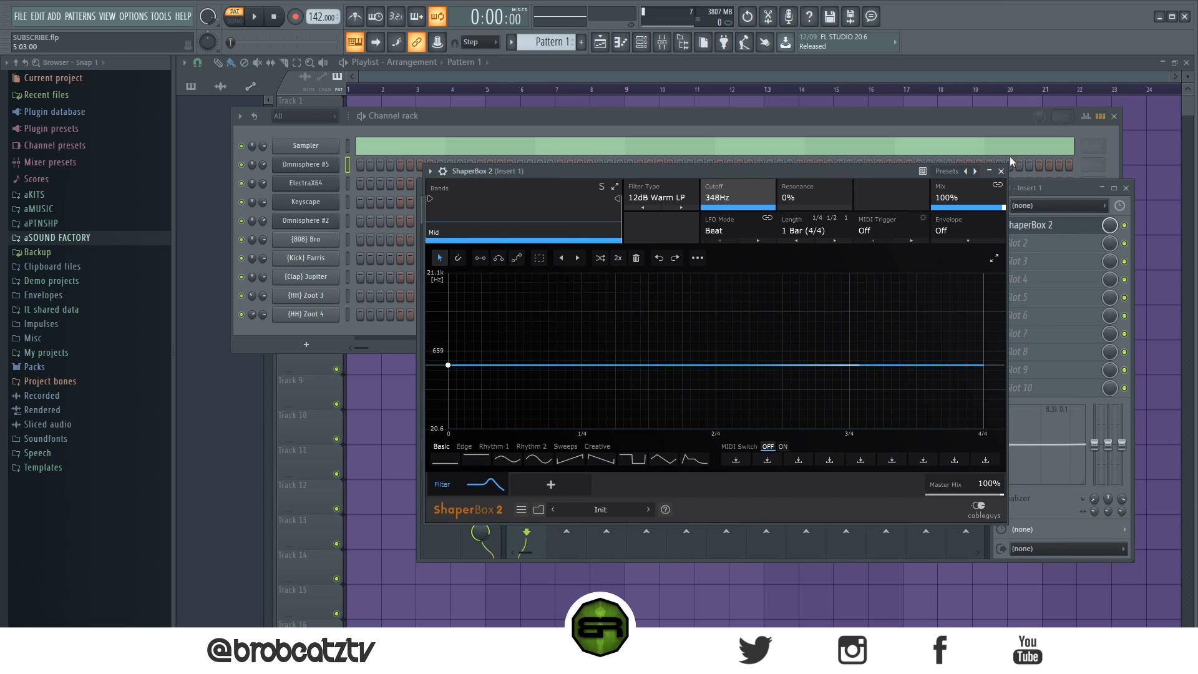
{"action": "left_click", "coordinate": [1045, 227]}
{"action": "left_click", "coordinate": [1124, 226]}
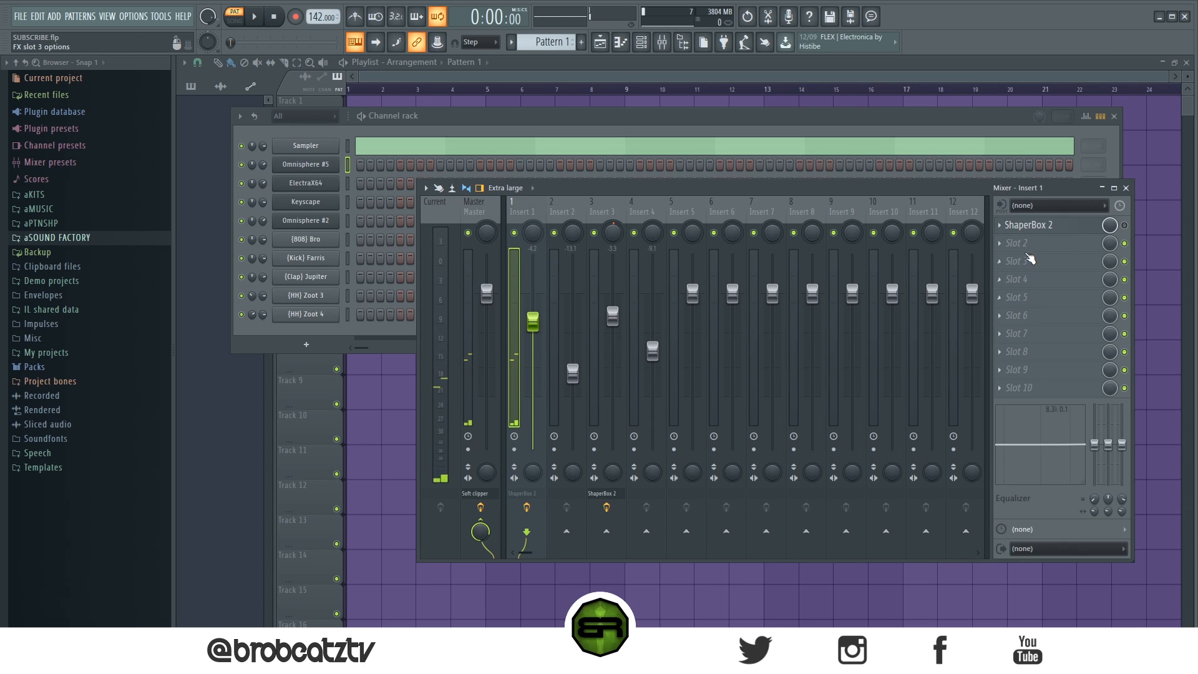
{"action": "left_click", "coordinate": [1124, 225]}
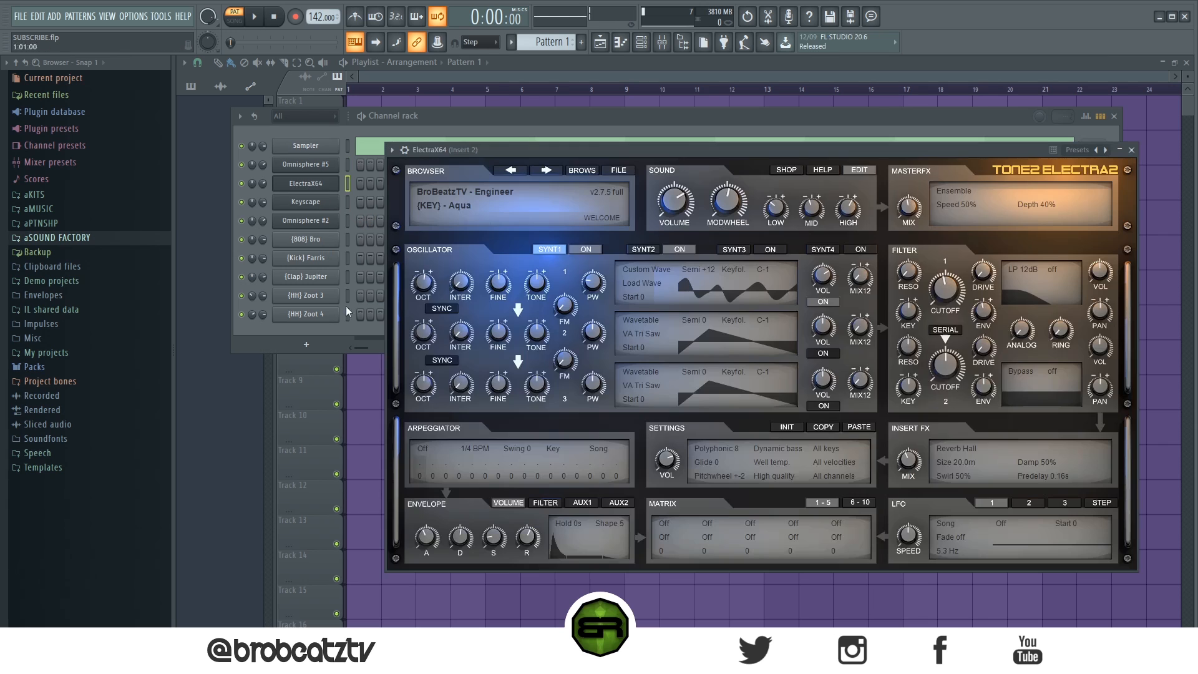
Step: Review the presets loaded in the ElectraX64, Keyscape and Omnisphere #2 channels
{"action": "left_click", "coordinate": [309, 183]}
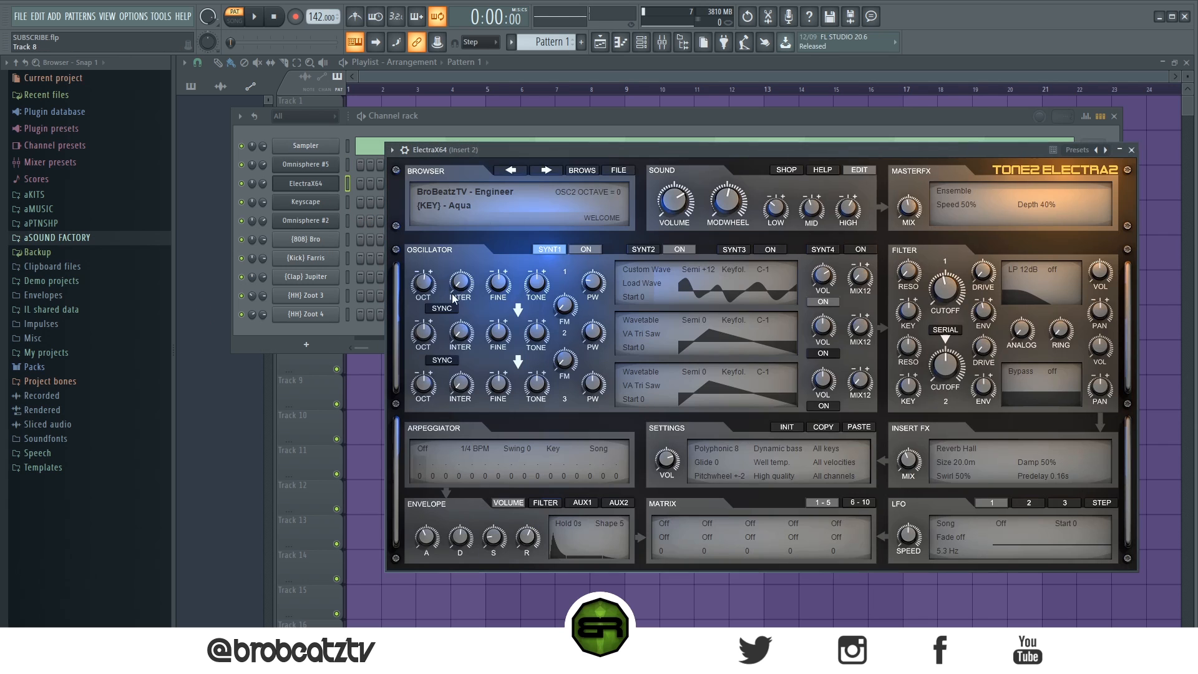
{"action": "left_click", "coordinate": [314, 202]}
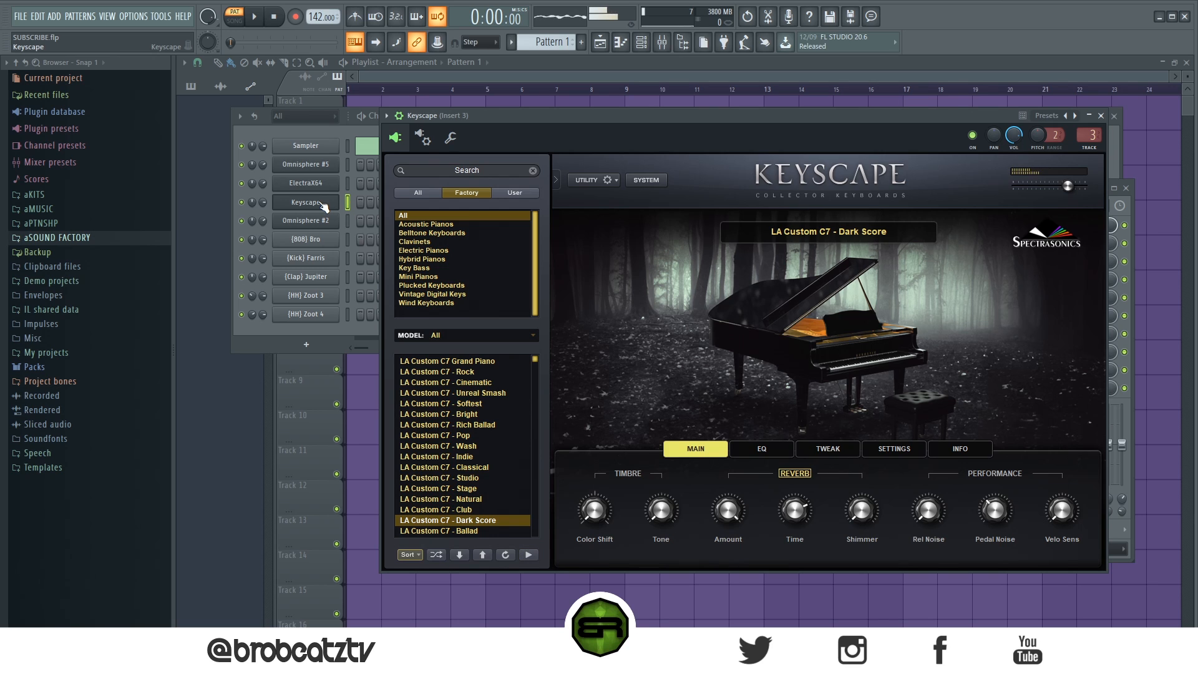
{"action": "left_click", "coordinate": [316, 222]}
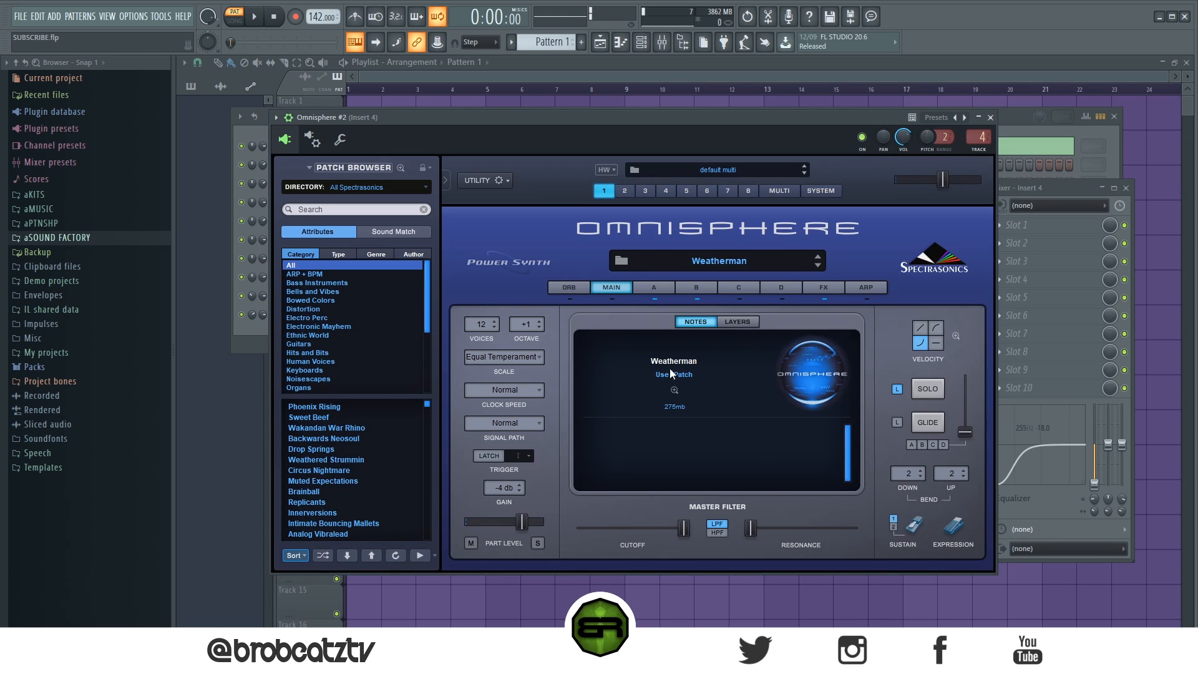
{"action": "left_click", "coordinate": [271, 152]}
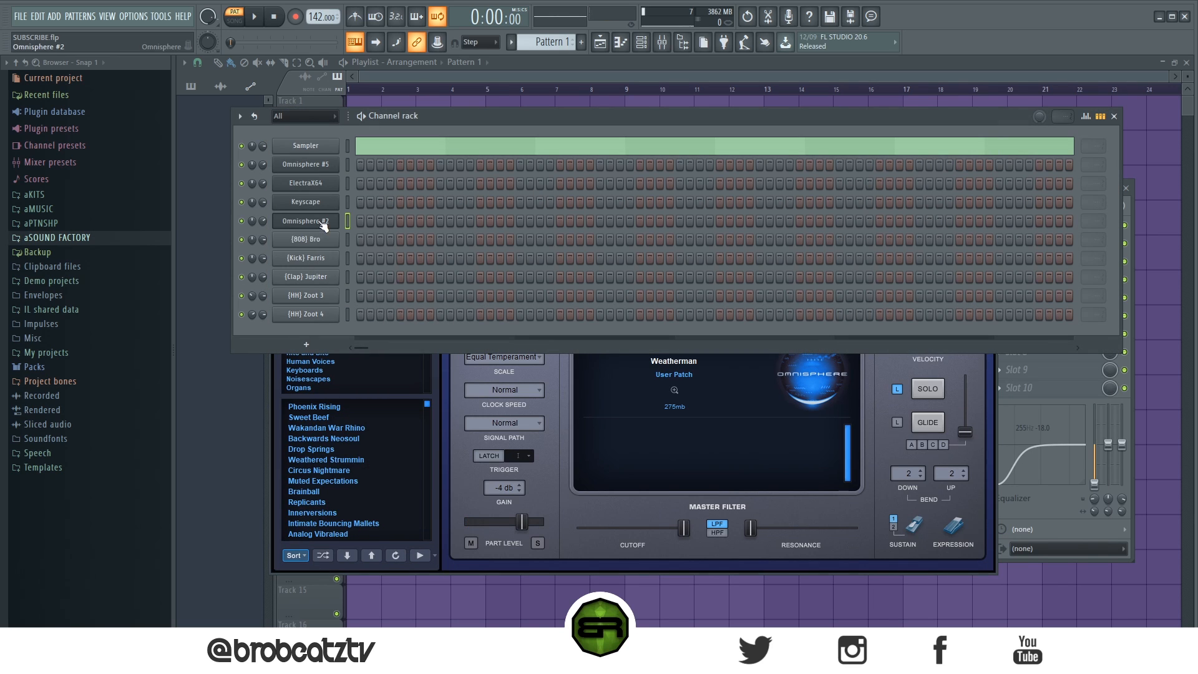
Step: Open the piano roll for Omnisphere #5, add a two-bar B5 note at bar 1 and quantize it
{"action": "left_click_drag", "start_coordinate": [324, 222], "coordinate": [170, 460]}
{"action": "right_click", "coordinate": [312, 165]}
{"action": "left_click", "coordinate": [372, 166]}
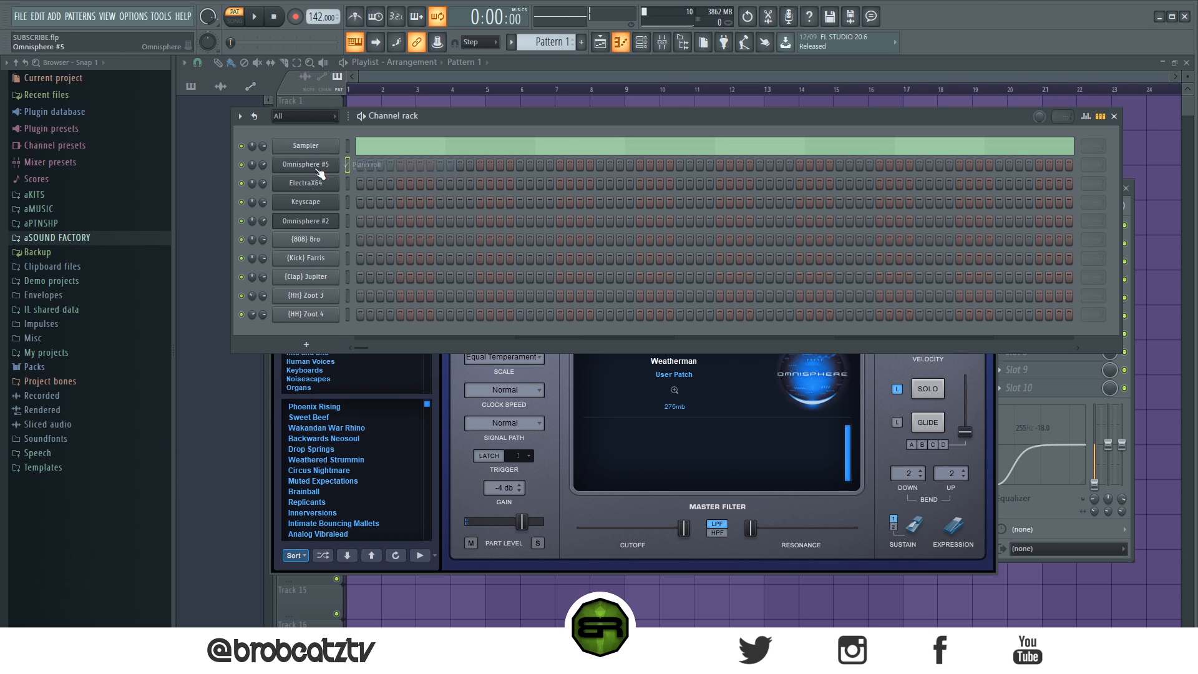
{"action": "left_click", "coordinate": [373, 167]}
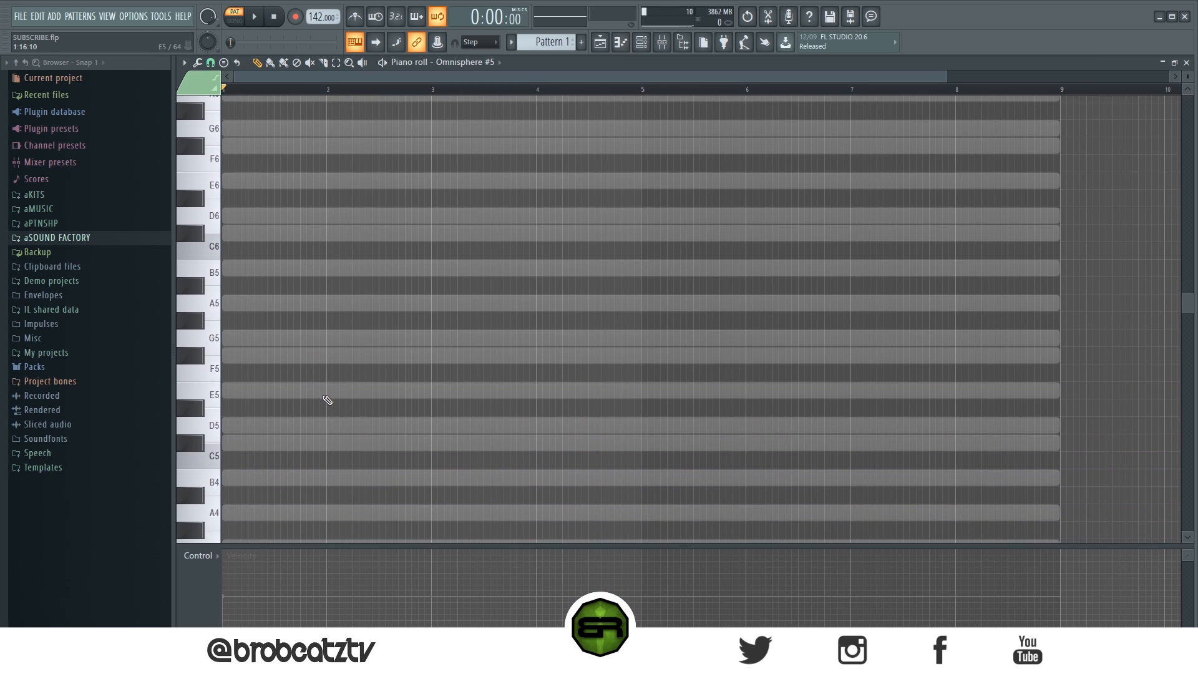
{"action": "scroll", "coordinate": [312, 411], "scroll_direction": "down", "scroll_amount": 2}
{"action": "scroll", "coordinate": [243, 430], "scroll_direction": "up", "scroll_amount": 3}
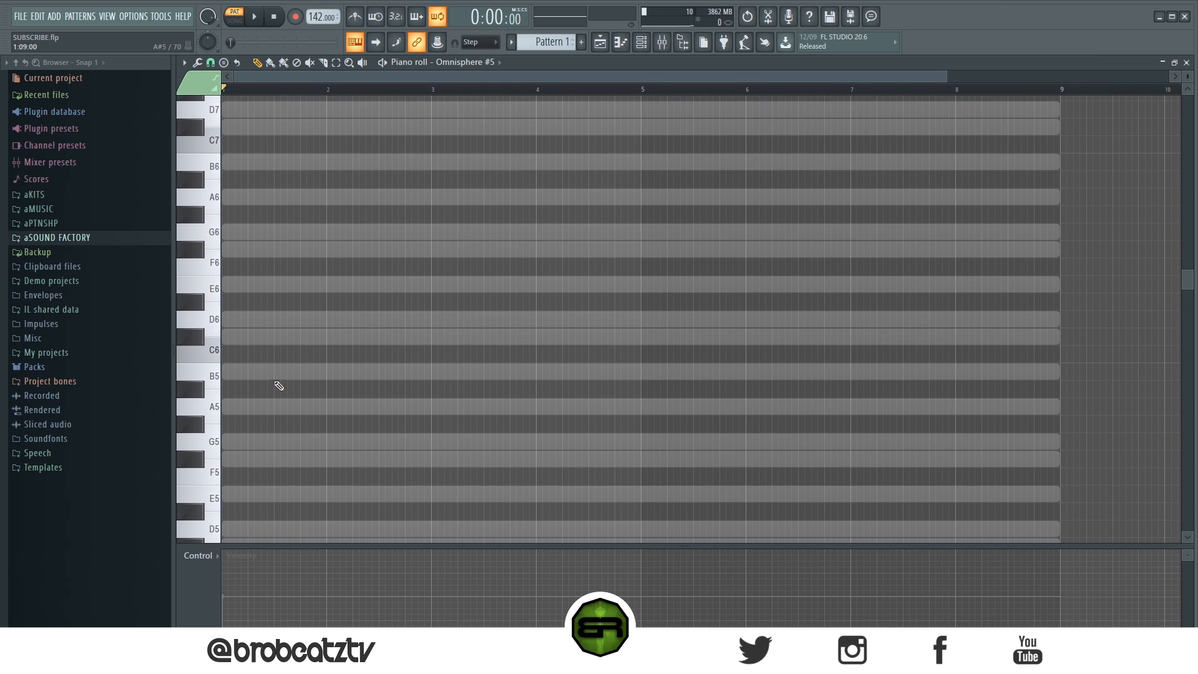
{"action": "left_click", "coordinate": [298, 372]}
{"action": "key", "text": "ctrl+a"}
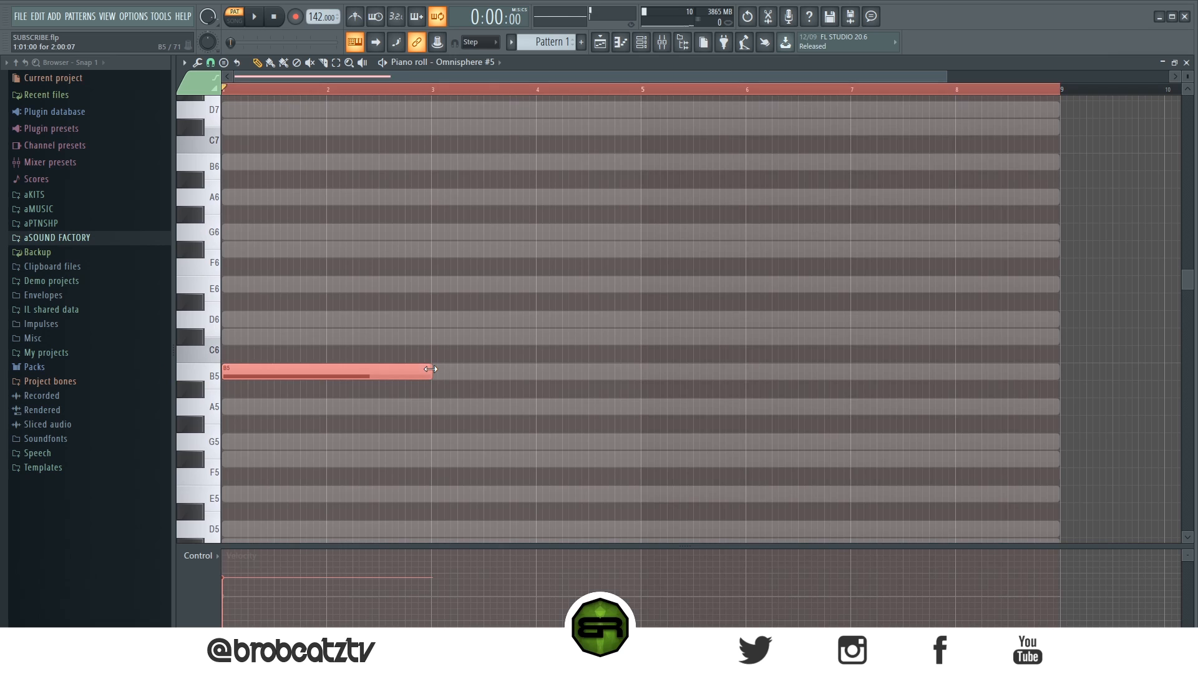
{"action": "key", "text": "ctrl+q"}
{"action": "key", "text": "ctrl+d"}
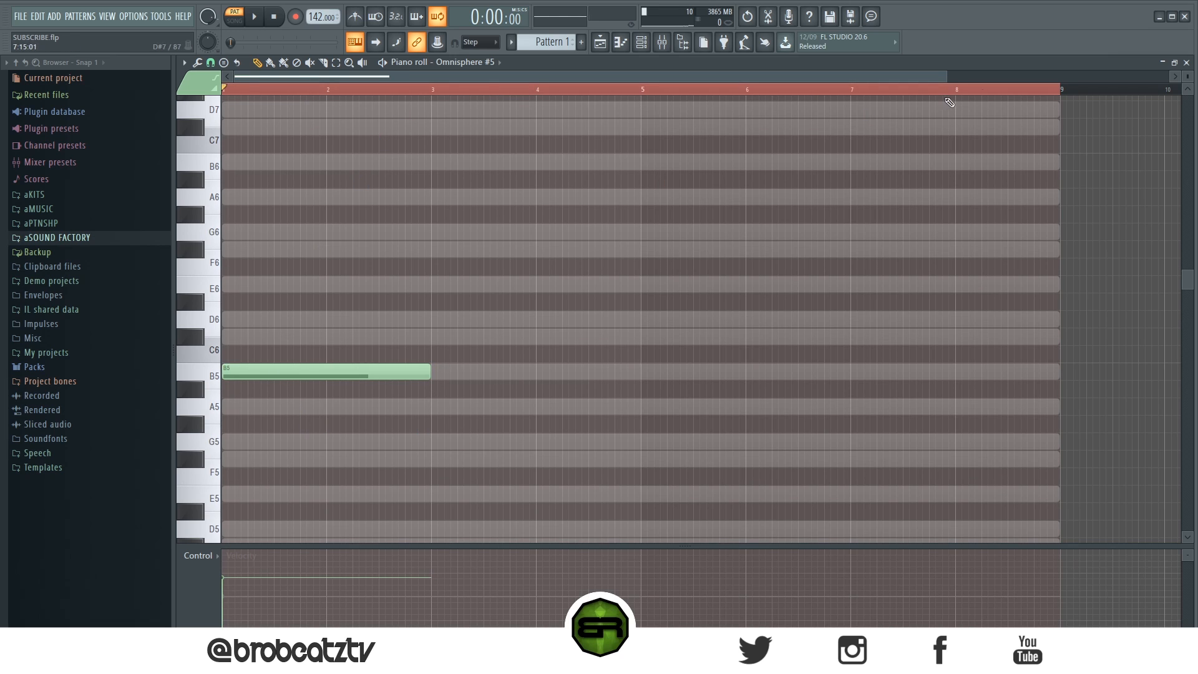
Step: Stack two-bar D6 and F#6 notes above the B5 note at bar 1
{"action": "left_click_drag", "start_coordinate": [1188, 77], "coordinate": [1188, 67]}
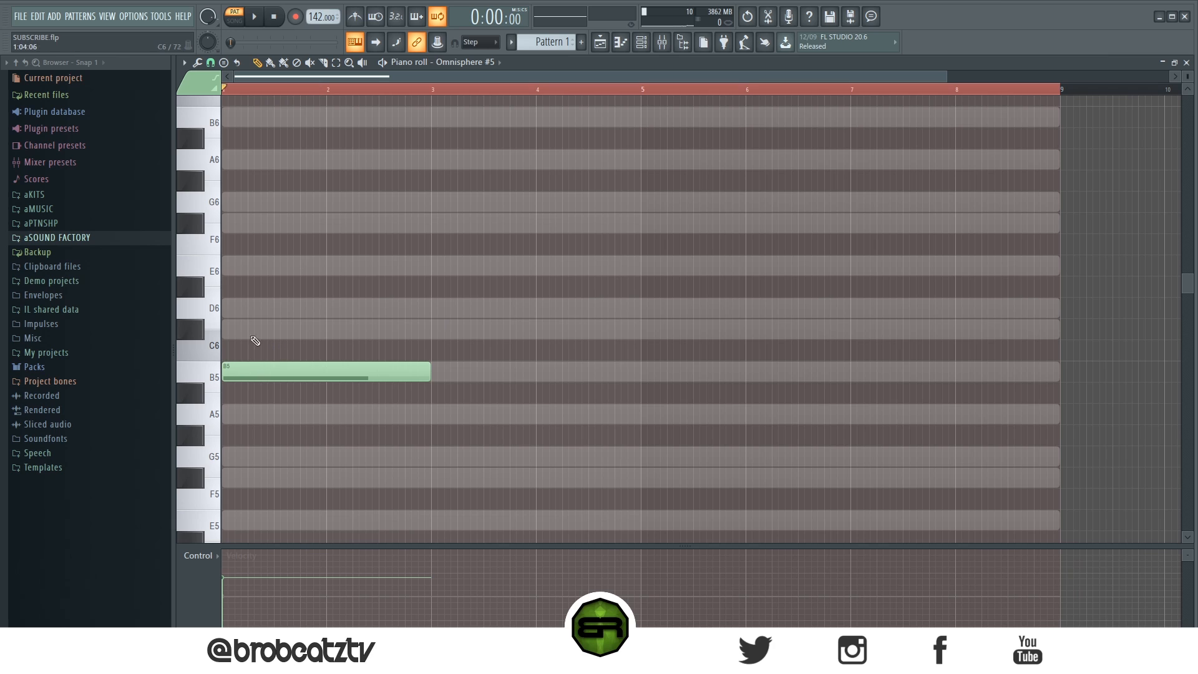
{"action": "left_click_drag", "start_coordinate": [289, 308], "coordinate": [263, 308]}
{"action": "left_click", "coordinate": [266, 222]}
{"action": "scroll", "coordinate": [553, 179], "scroll_direction": "up", "scroll_amount": 2}
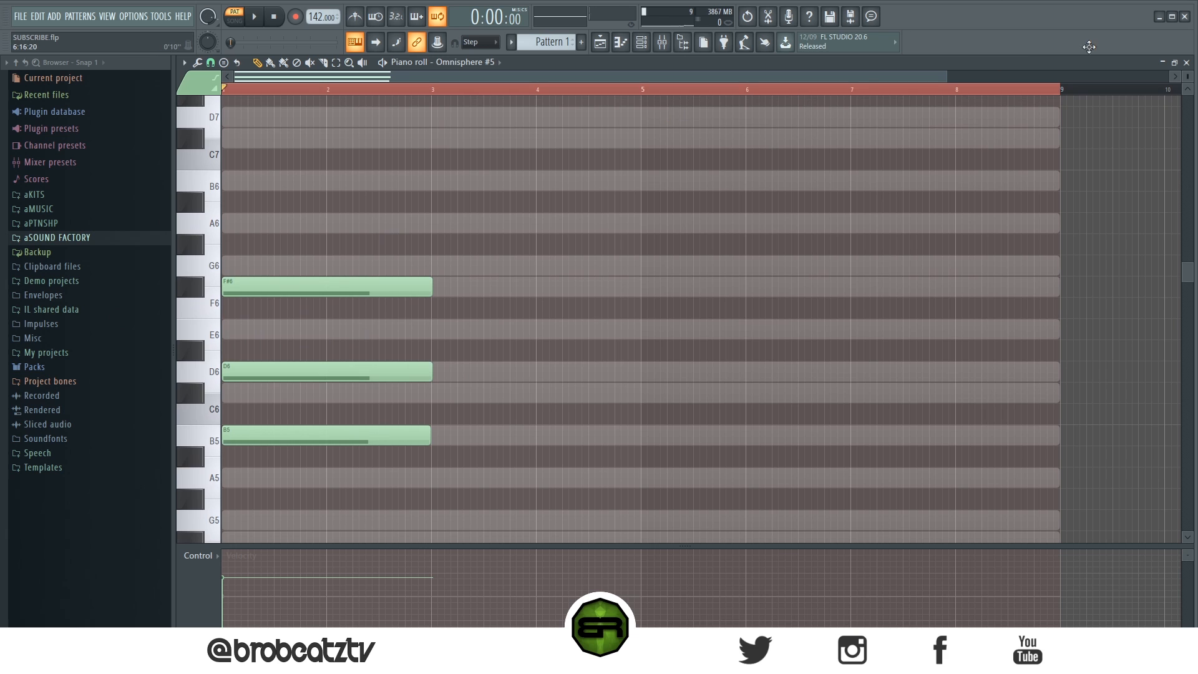
Step: Add two-bar A6 and C#7 notes on top of the chord at bar 1 and play the chord back
{"action": "left_click_drag", "start_coordinate": [946, 78], "coordinate": [781, 78]}
{"action": "scroll", "coordinate": [332, 253], "scroll_direction": "up", "scroll_amount": 4}
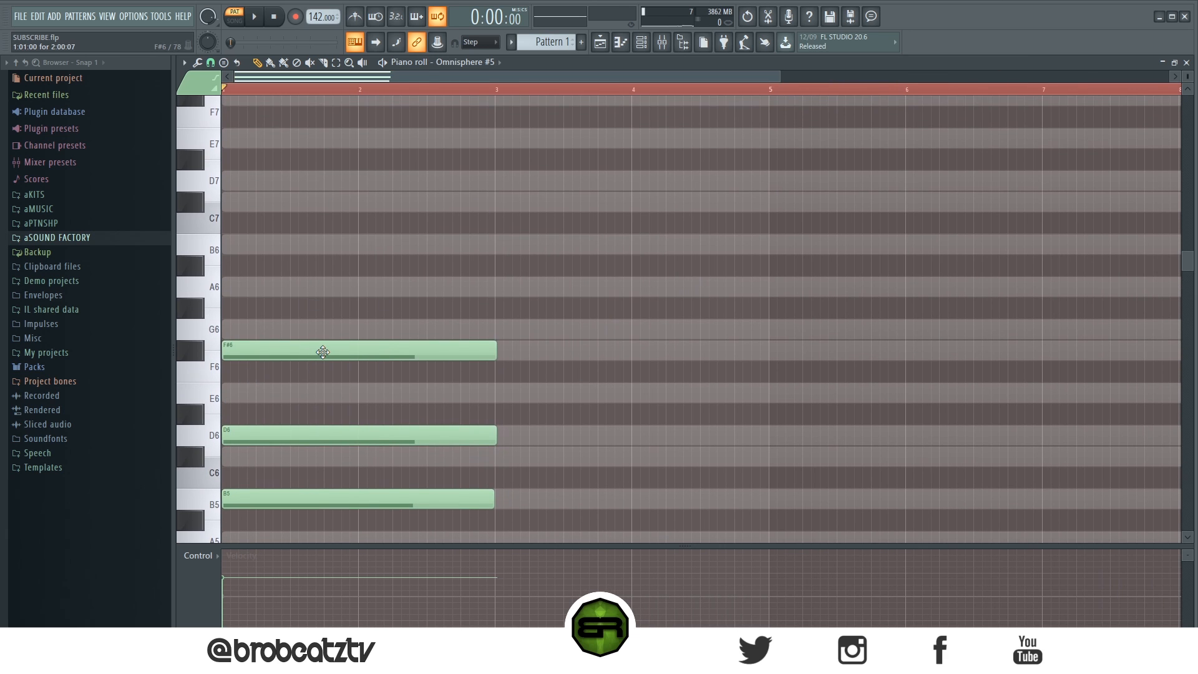
{"action": "scroll", "coordinate": [322, 352], "scroll_direction": "down", "scroll_amount": 2}
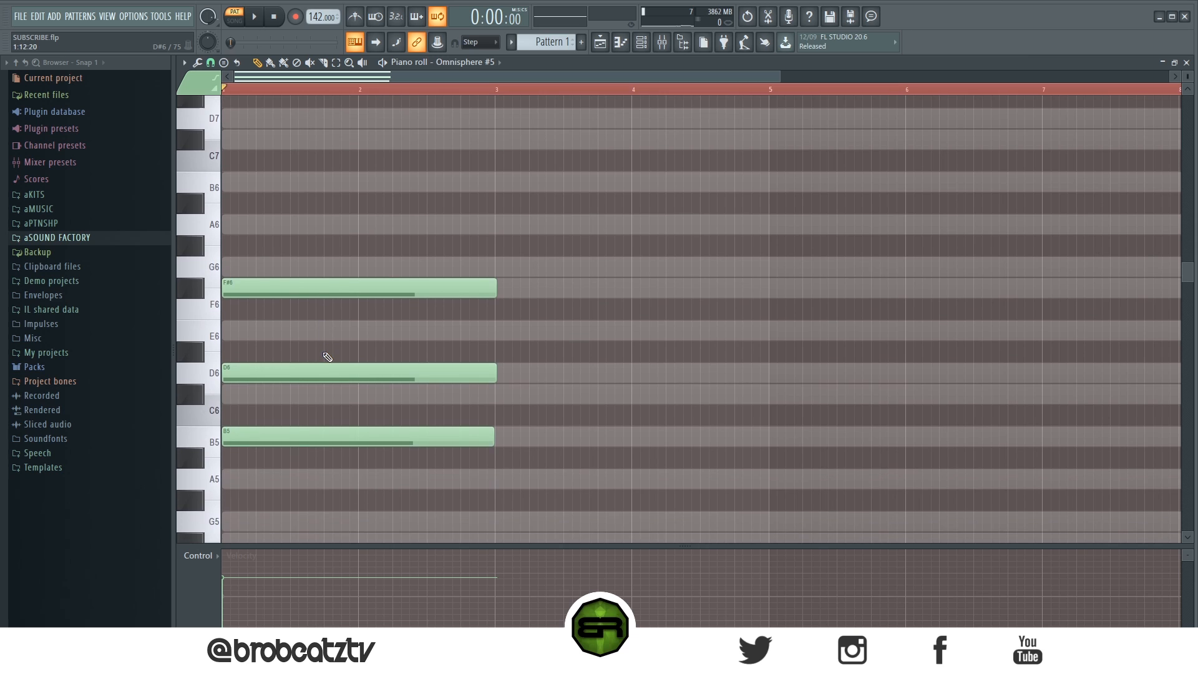
{"action": "scroll", "coordinate": [327, 368], "scroll_direction": "up", "scroll_amount": 2}
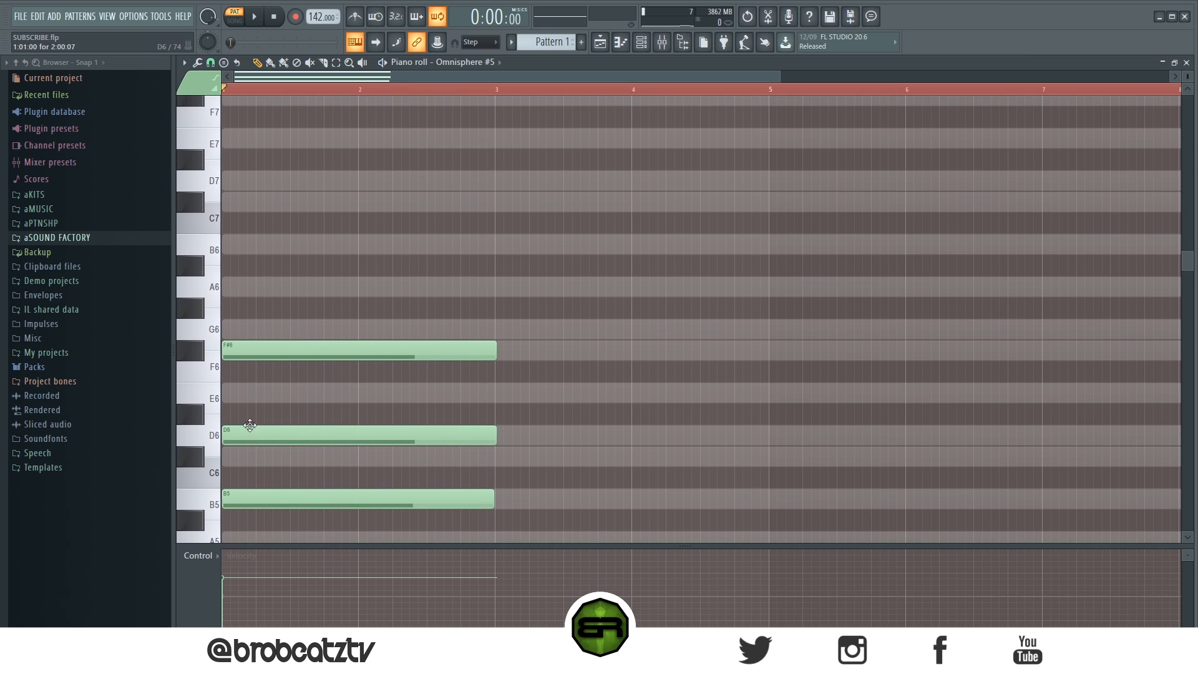
{"action": "left_click", "coordinate": [321, 288]}
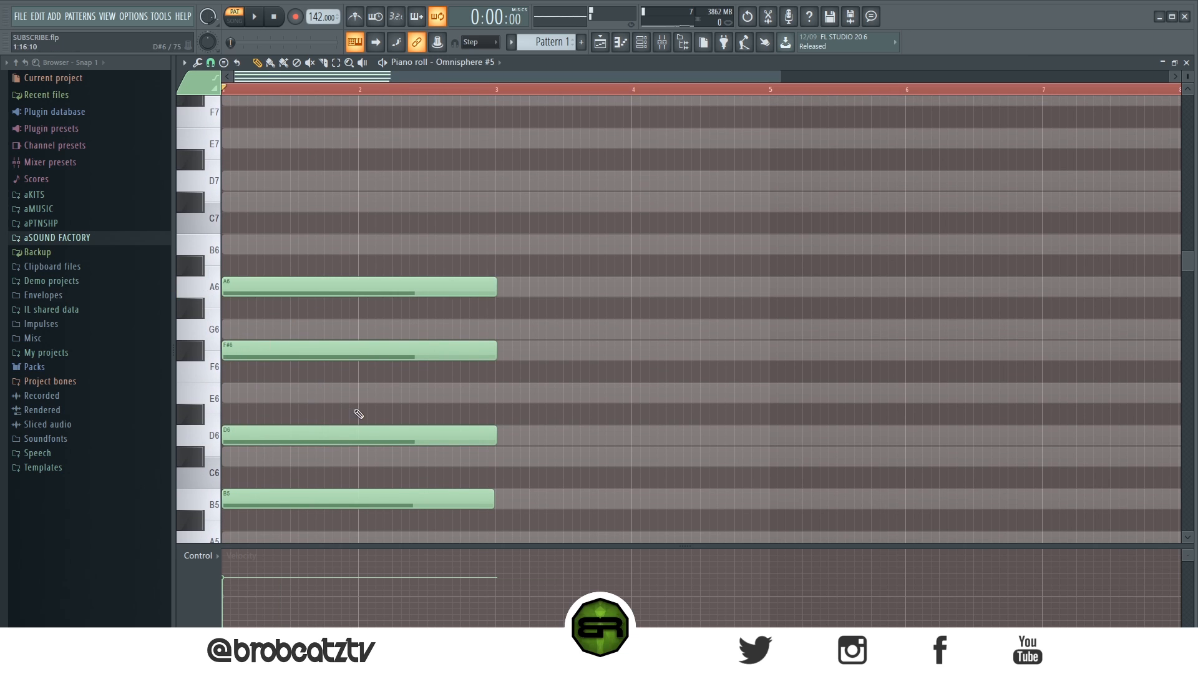
{"action": "left_click", "coordinate": [281, 202]}
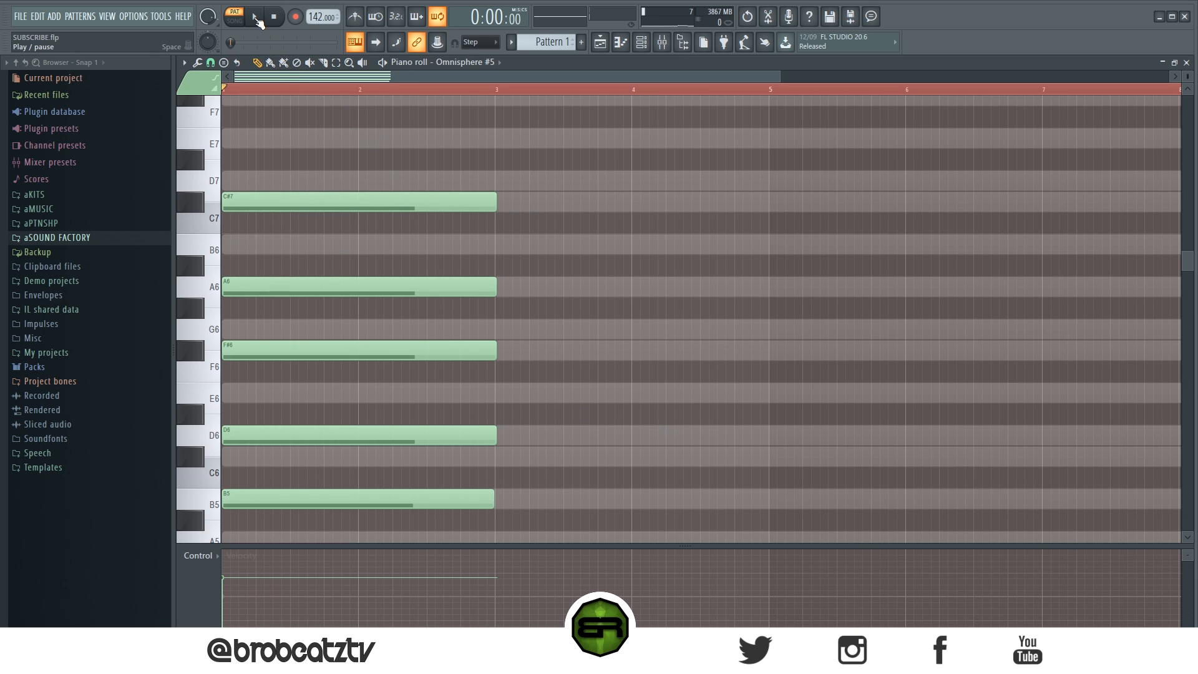
{"action": "left_click", "coordinate": [256, 19]}
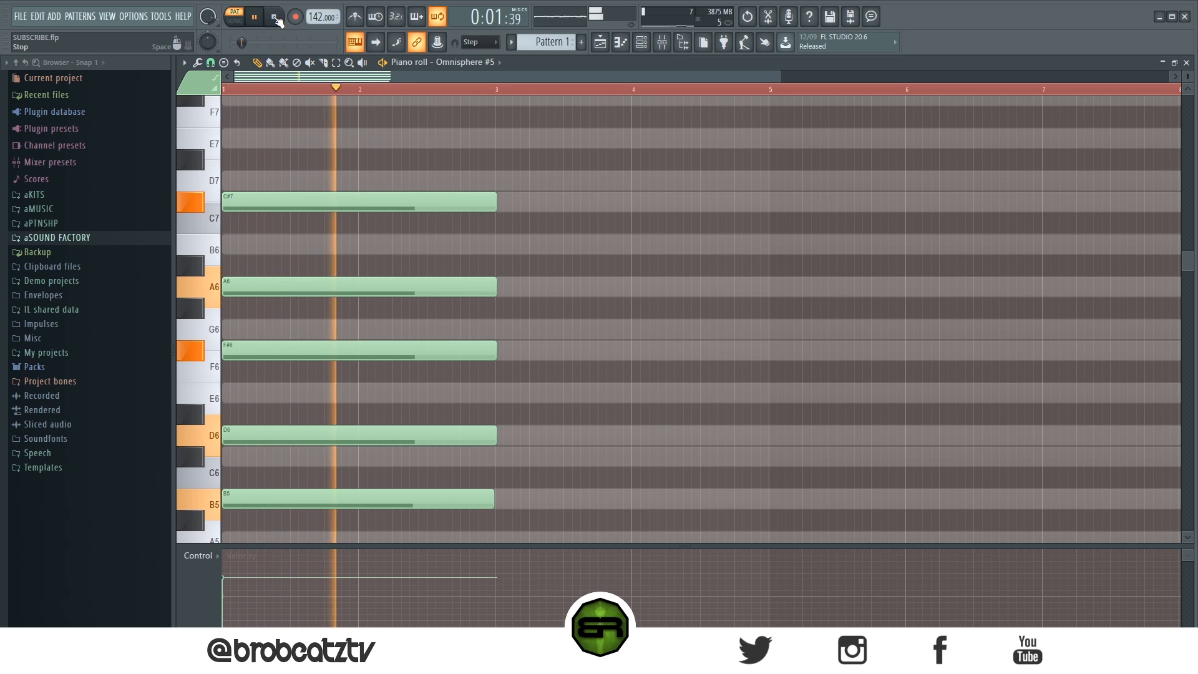
{"action": "left_click", "coordinate": [275, 18]}
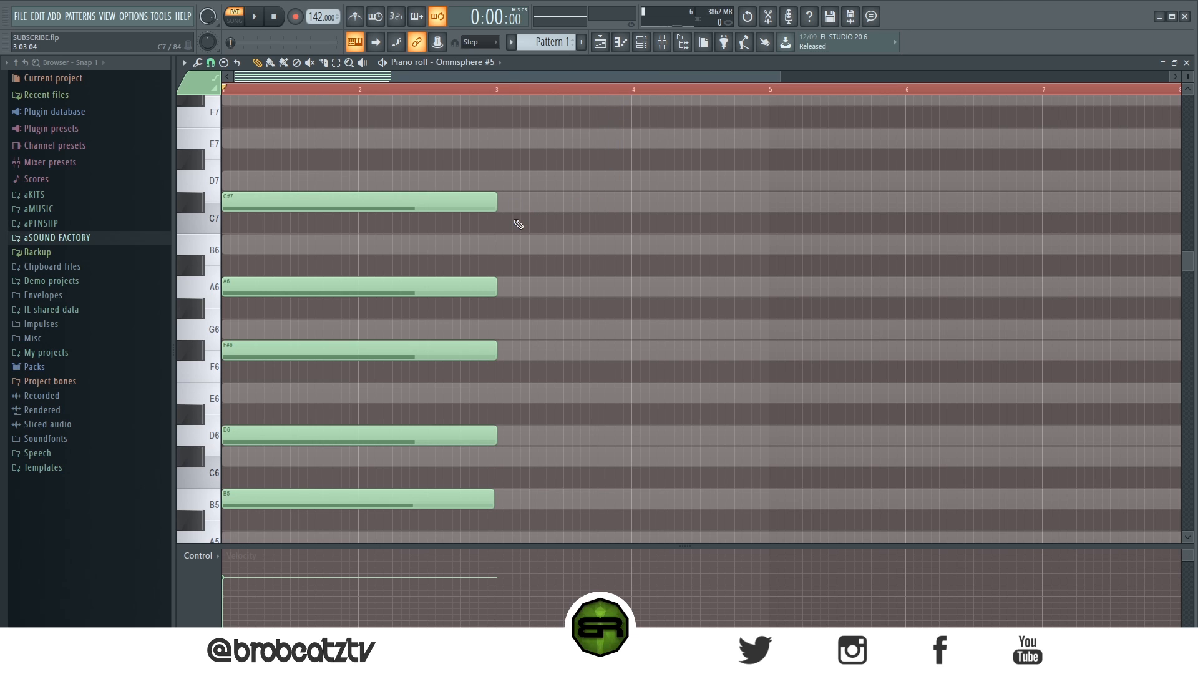
Step: Quantize all five notes of the first chord and clear the selection
{"action": "scroll", "coordinate": [518, 223], "scroll_direction": "down", "scroll_amount": 2}
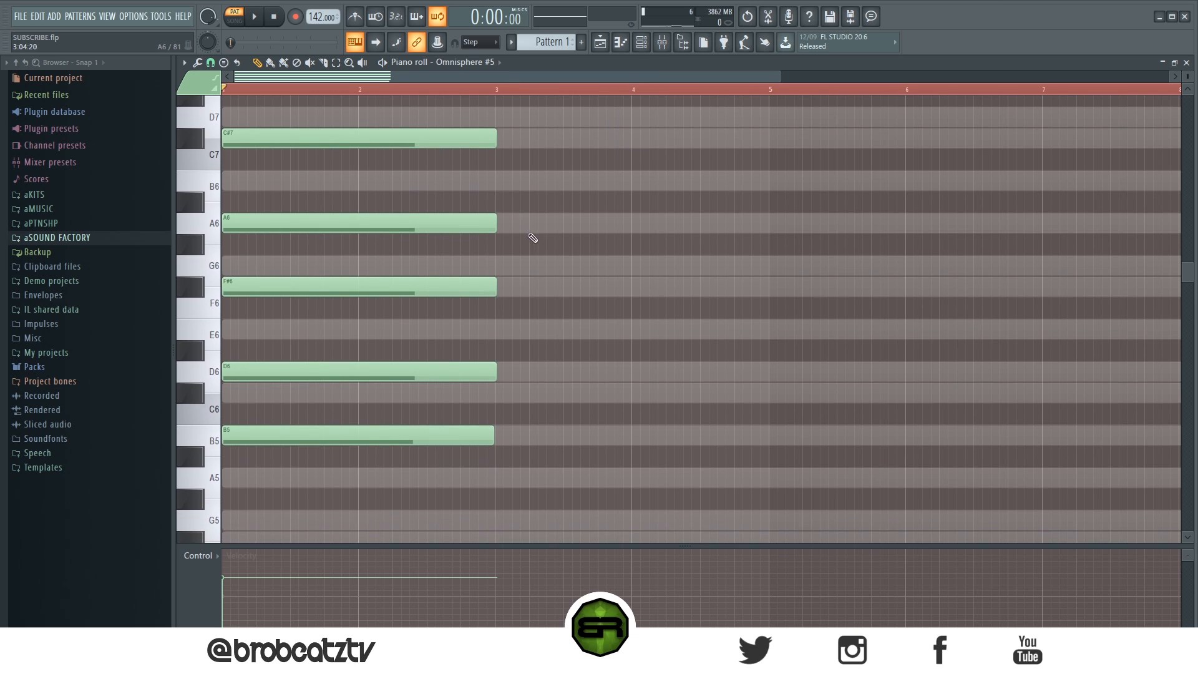
{"action": "key", "text": "ctrl+a"}
{"action": "key", "text": "ctrl+q"}
{"action": "key", "text": "ctrl+d"}
Step: Start the second chord at bar 3 with two-bar G5, B5 and D6 notes
{"action": "scroll", "coordinate": [555, 324], "scroll_direction": "up", "scroll_amount": 1}
{"action": "left_click_drag", "start_coordinate": [548, 150], "coordinate": [424, 364], "text": "ctrl"}
{"action": "left_click", "coordinate": [571, 298], "text": "ctrl"}
{"action": "scroll", "coordinate": [543, 374], "scroll_direction": "down", "scroll_amount": 8}
{"action": "scroll", "coordinate": [569, 315], "scroll_direction": "up", "scroll_amount": 2}
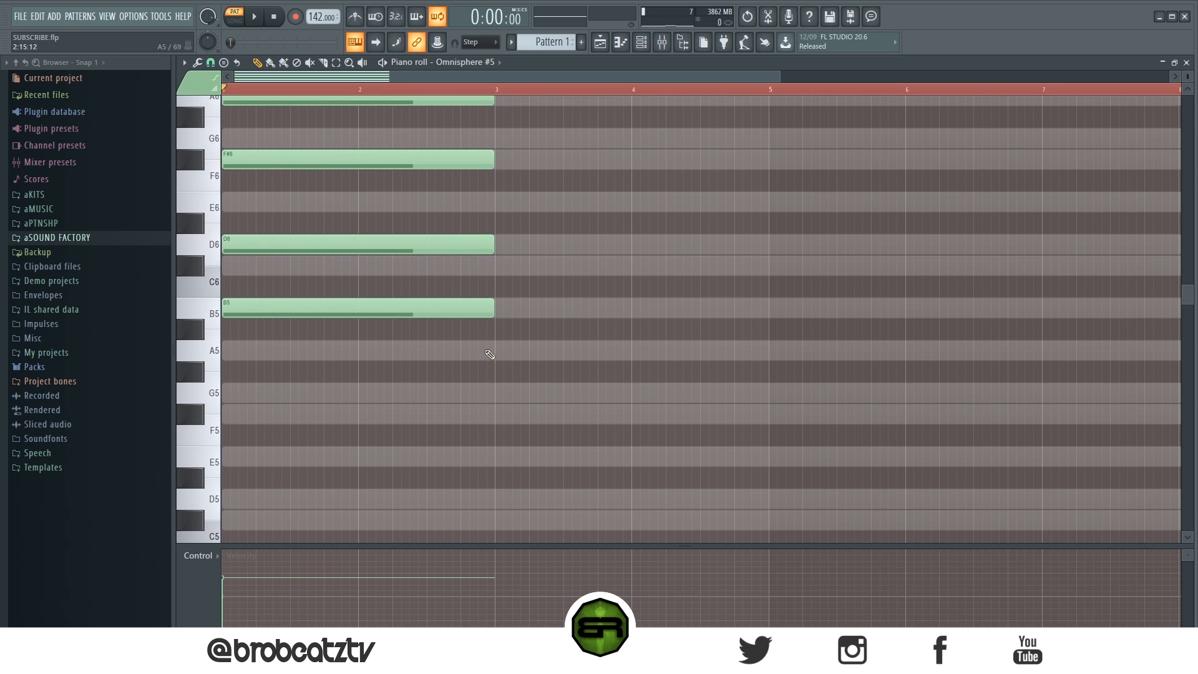
{"action": "left_click", "coordinate": [501, 391]}
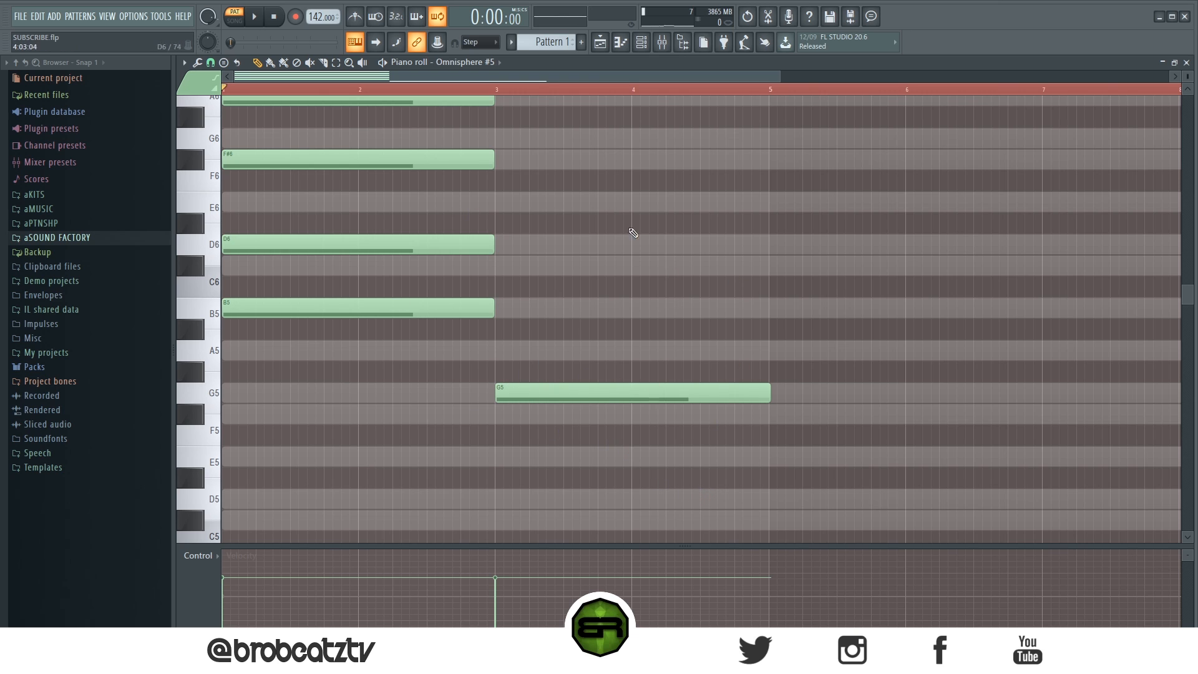
{"action": "left_click_drag", "start_coordinate": [413, 257], "coordinate": [530, 391]}
{"action": "left_click", "coordinate": [538, 350], "text": "ctrl"}
{"action": "left_click", "coordinate": [497, 308]}
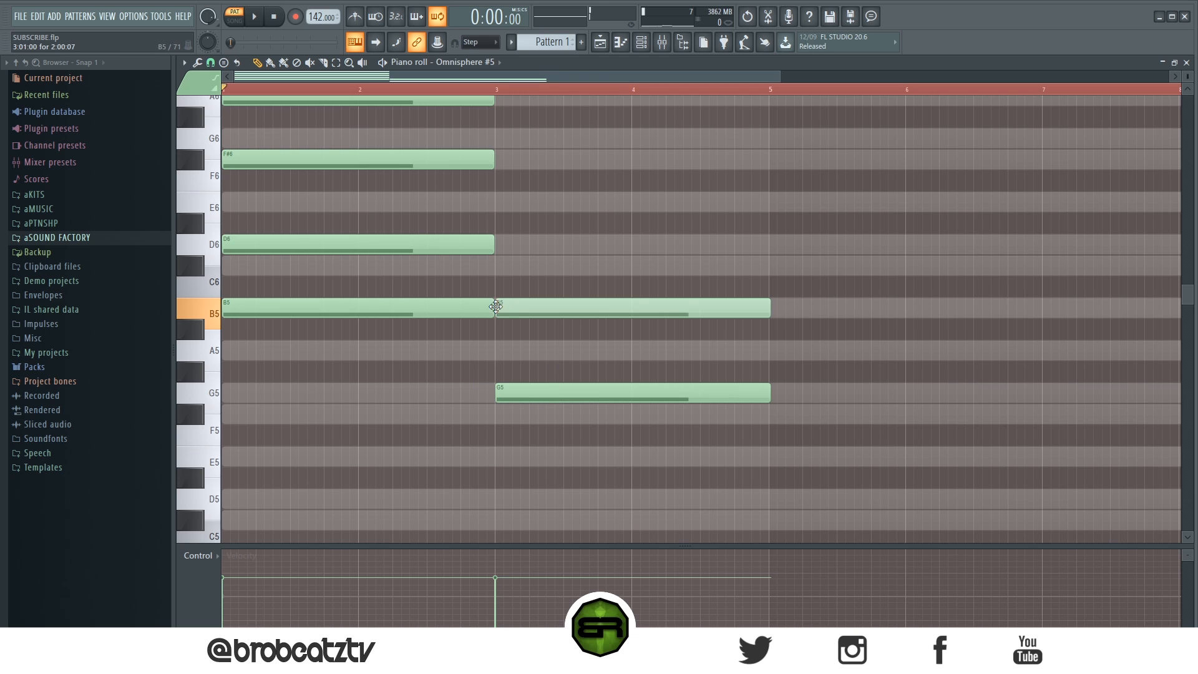
{"action": "left_click", "coordinate": [542, 251]}
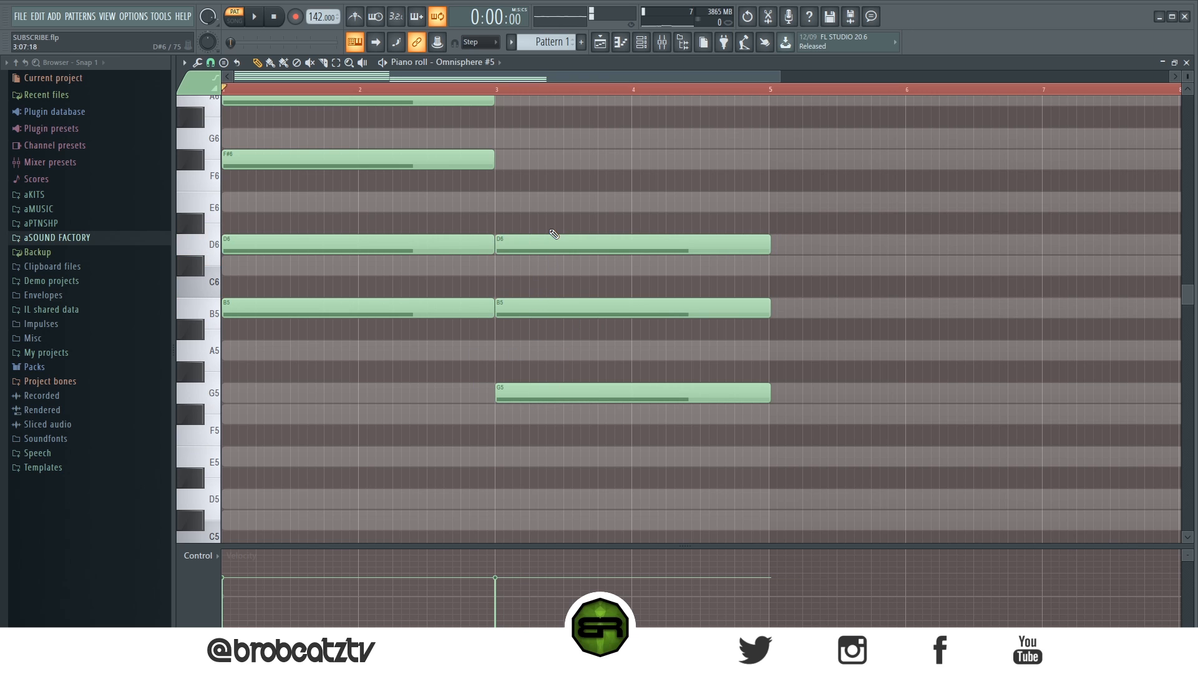
Step: Complete the second chord at bar 3 with two-bar F#6 and A6 notes aligned to the notes below
{"action": "scroll", "coordinate": [538, 318], "scroll_direction": "up", "scroll_amount": 3}
{"action": "left_click", "coordinate": [516, 289]}
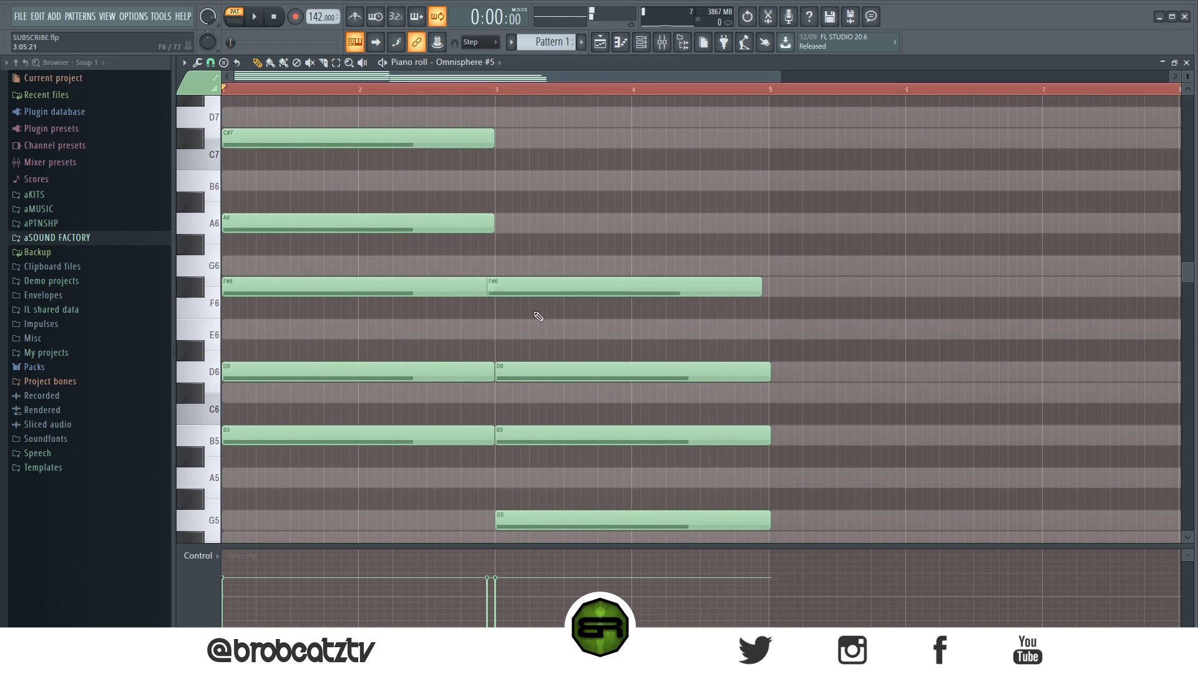
{"action": "scroll", "coordinate": [523, 319], "scroll_direction": "down", "scroll_amount": 1}
{"action": "scroll", "coordinate": [523, 319], "scroll_direction": "up", "scroll_amount": 1}
{"action": "left_click", "coordinate": [502, 226]}
{"action": "scroll", "coordinate": [435, 200], "scroll_direction": "up", "scroll_amount": 2}
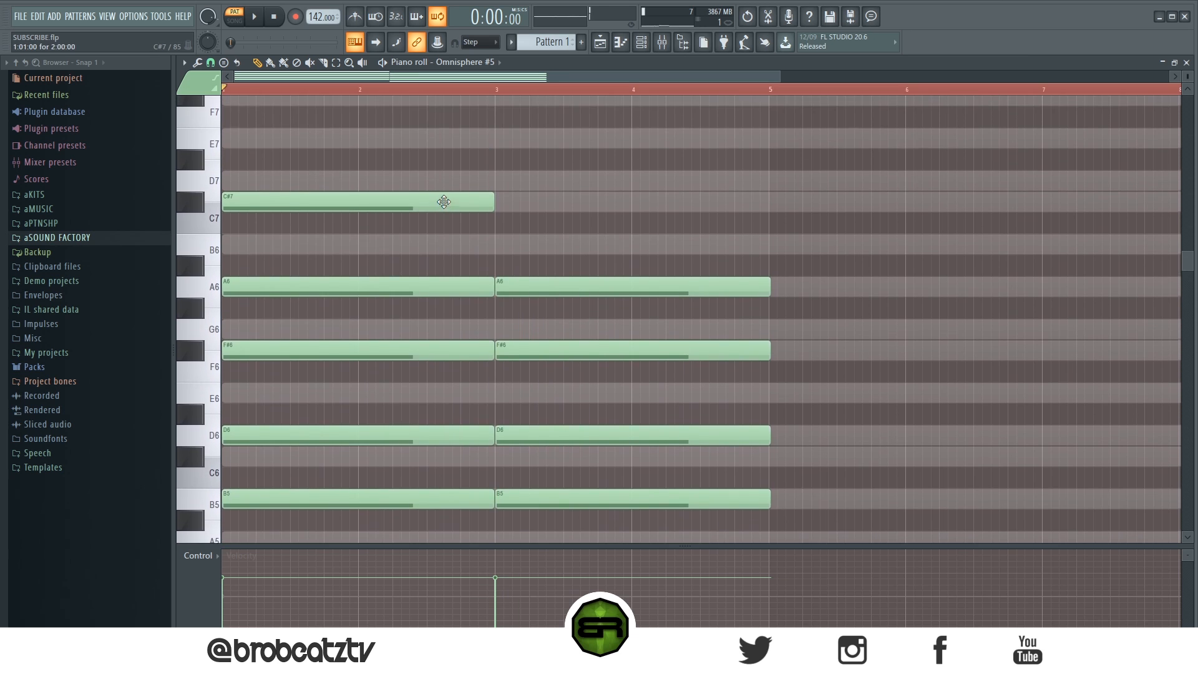
{"action": "scroll", "coordinate": [442, 200], "scroll_direction": "down", "scroll_amount": 2}
{"action": "left_click", "coordinate": [506, 520]}
{"action": "left_click_drag", "start_coordinate": [1188, 76], "coordinate": [1188, 73]}
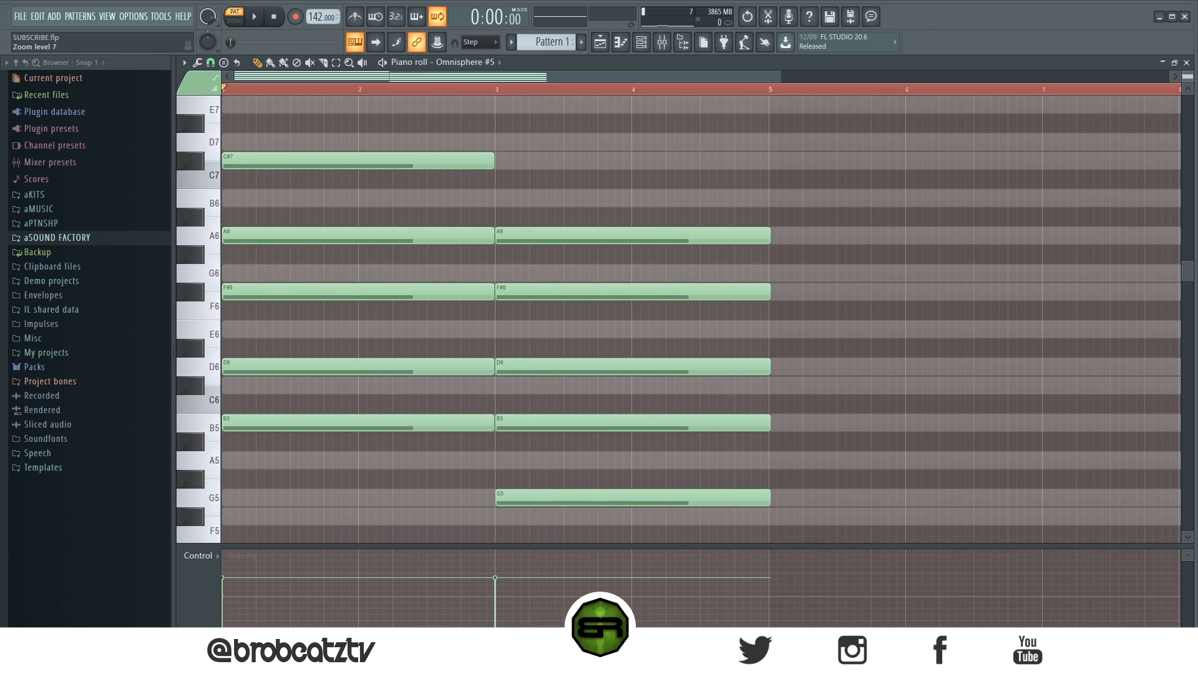
Step: Play back the two chords, quantize all their notes, and duplicate the four-bar progression from bar 5
{"action": "key", "text": "space"}
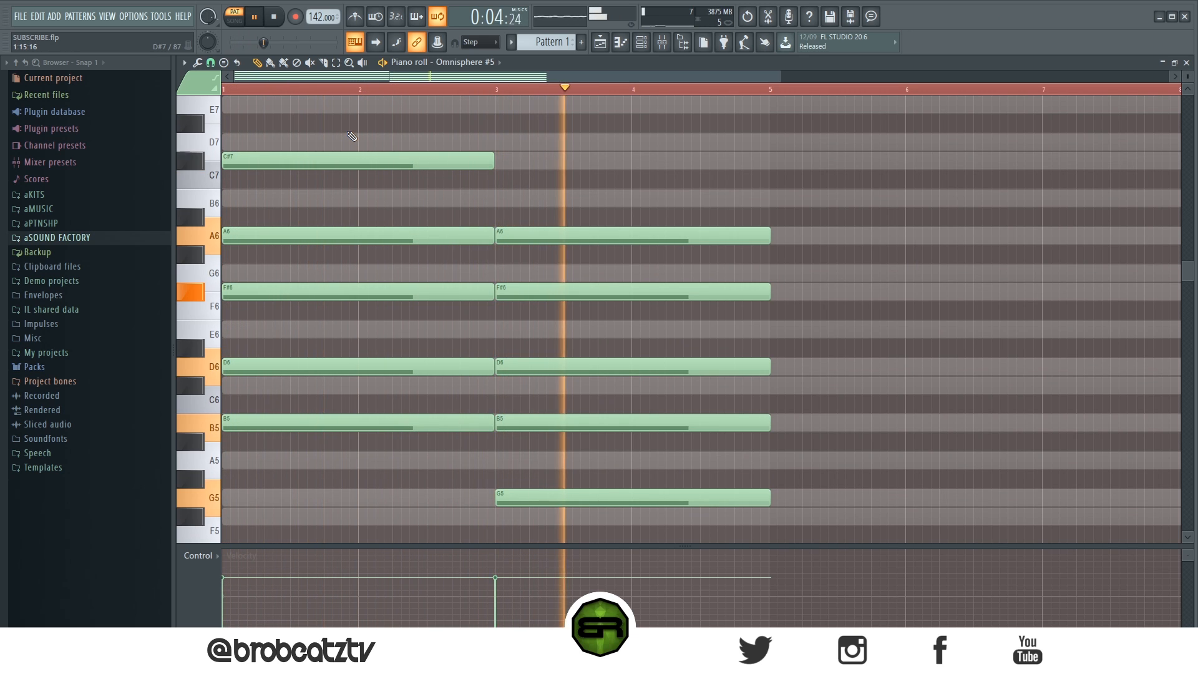
{"action": "key", "text": "ctrl+a"}
{"action": "key", "text": "ctrl+q"}
{"action": "key", "text": "ctrl+d"}
{"action": "key", "text": "space"}
{"action": "key", "text": "ctrl+a"}
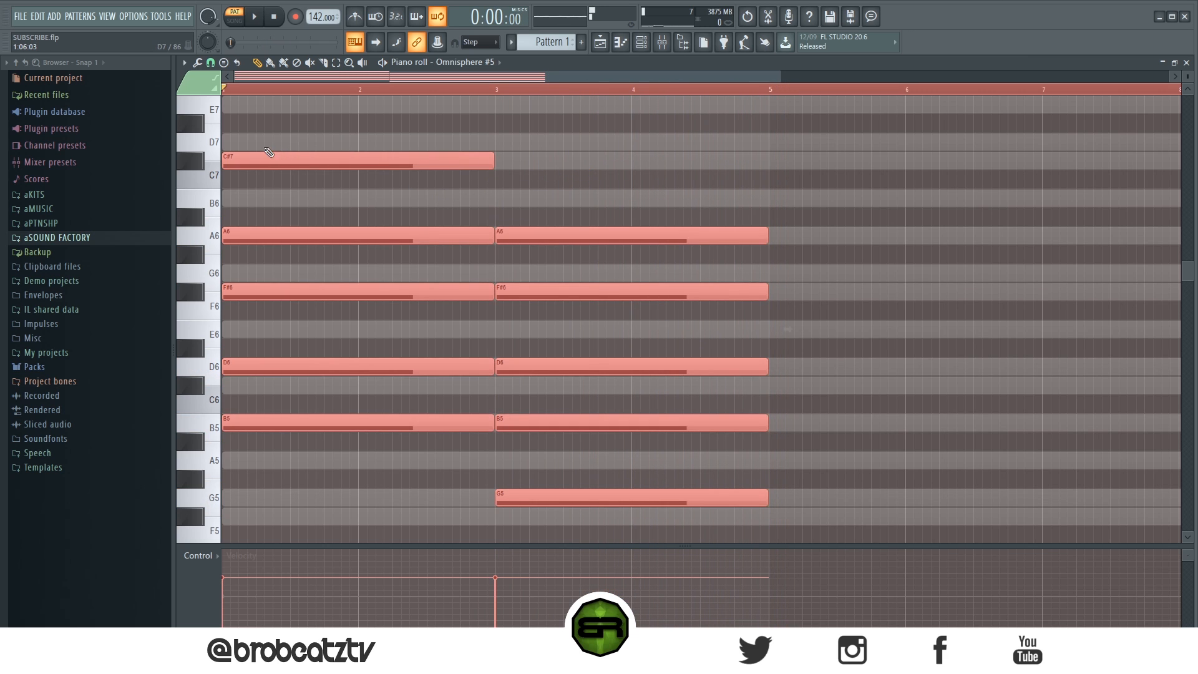
{"action": "left_click_drag", "start_coordinate": [247, 161], "coordinate": [786, 176]}
{"action": "key", "text": "ctrl+d"}
Step: Copy the Omnisphere #5 chord notes from the channel rack and paste them into the ElectraX64 channel
{"action": "left_click", "coordinate": [641, 41]}
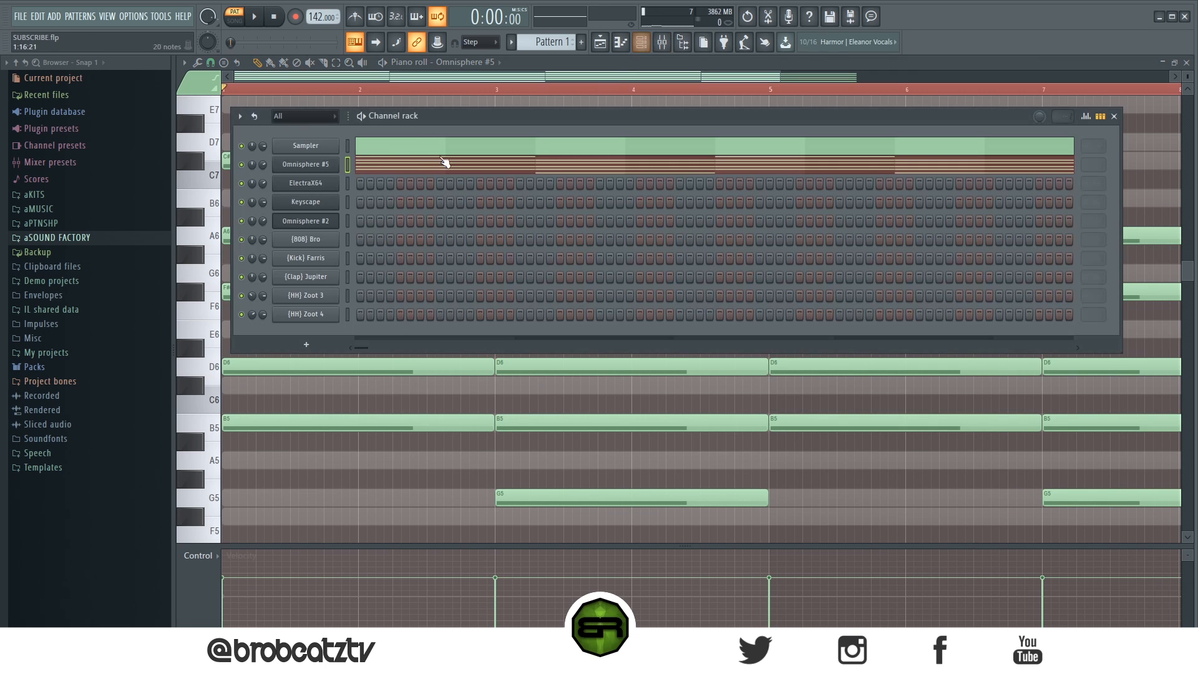
{"action": "right_click", "coordinate": [306, 165]}
{"action": "left_click", "coordinate": [476, 186]}
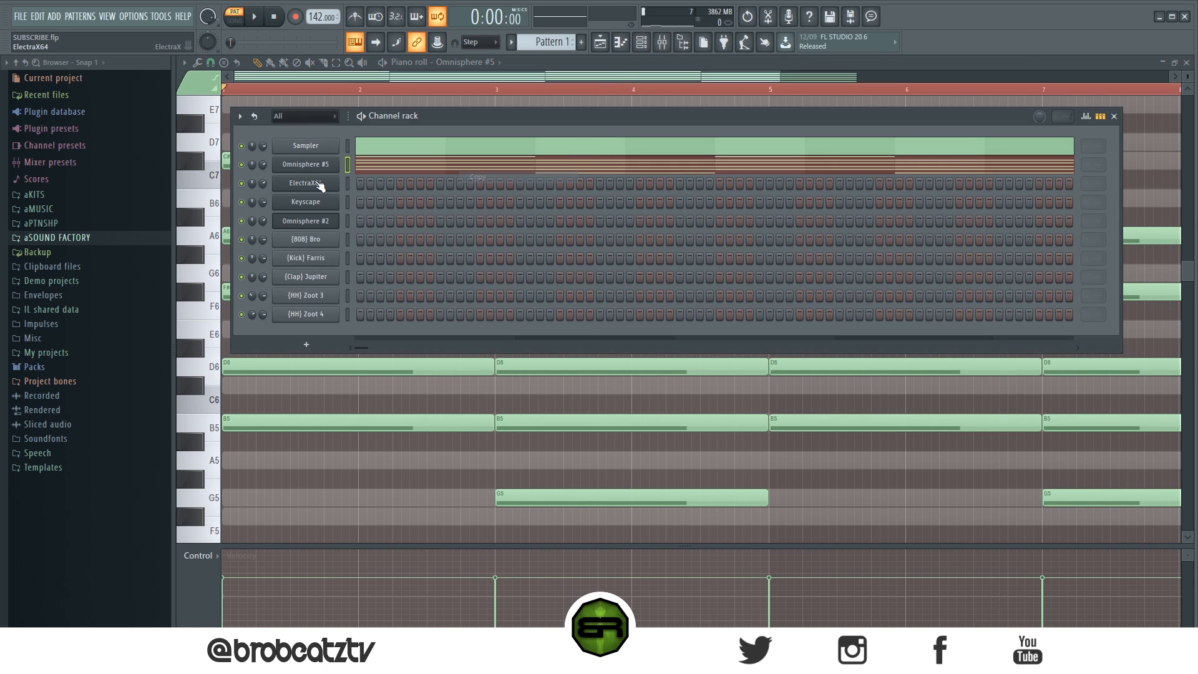
{"action": "right_click", "coordinate": [303, 182]}
{"action": "left_click", "coordinate": [471, 208]}
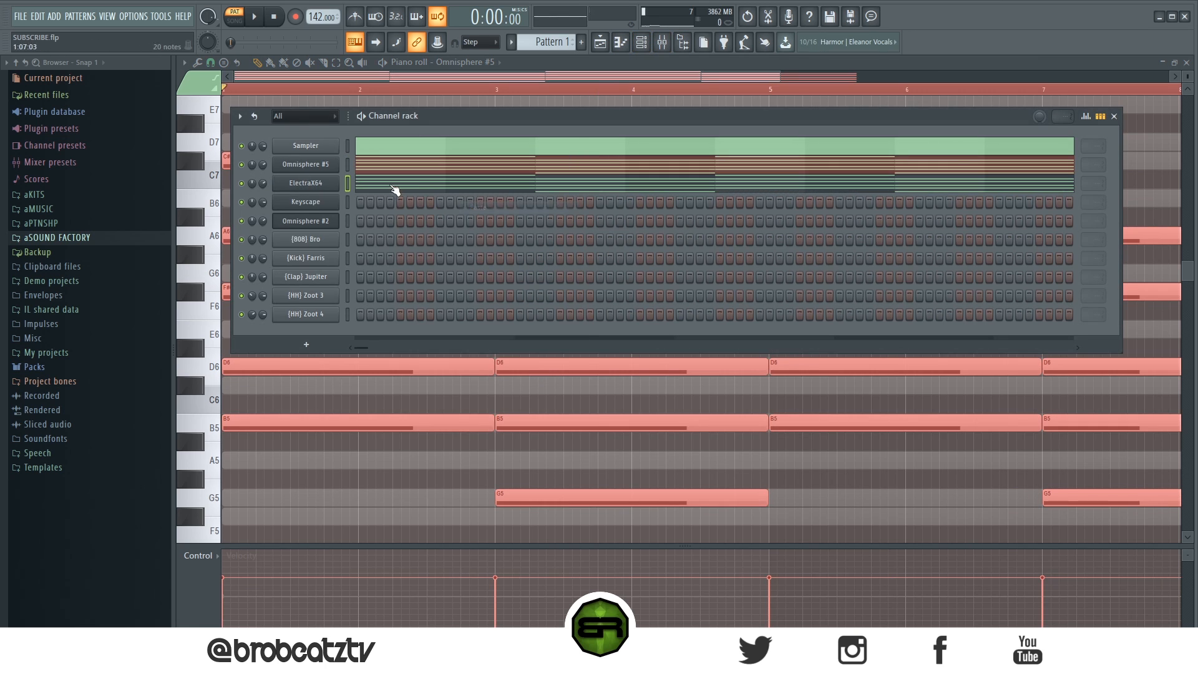
Step: In the ElectraX64 piano roll, trim the start of every chord by half a bar and play it back
{"action": "left_click", "coordinate": [388, 185]}
{"action": "scroll", "coordinate": [353, 95], "scroll_direction": "down", "scroll_amount": 2}
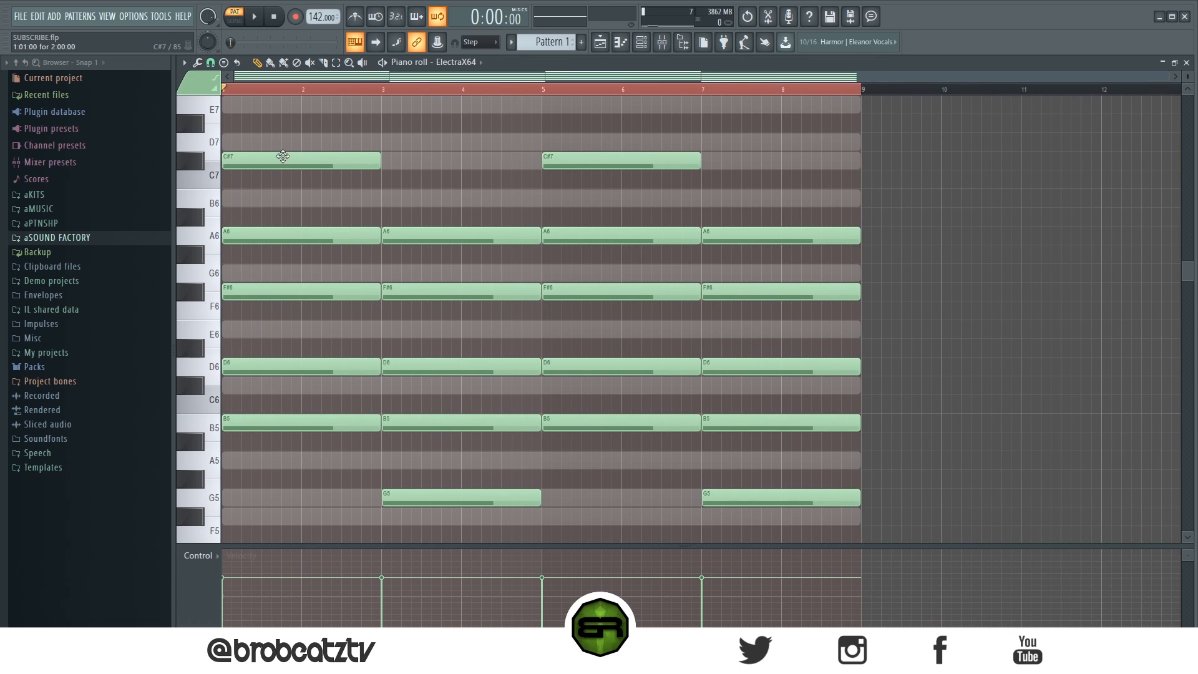
{"action": "key", "text": "ctrl+a"}
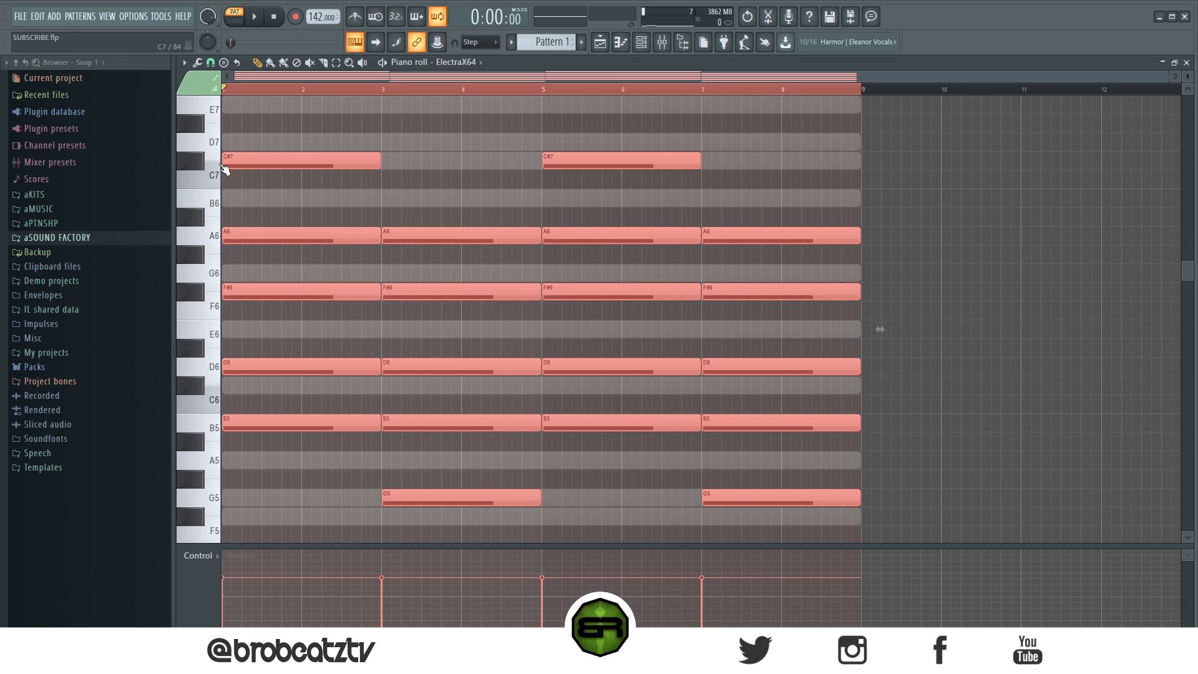
{"action": "left_click_drag", "start_coordinate": [225, 163], "coordinate": [265, 164]}
{"action": "key", "text": "space"}
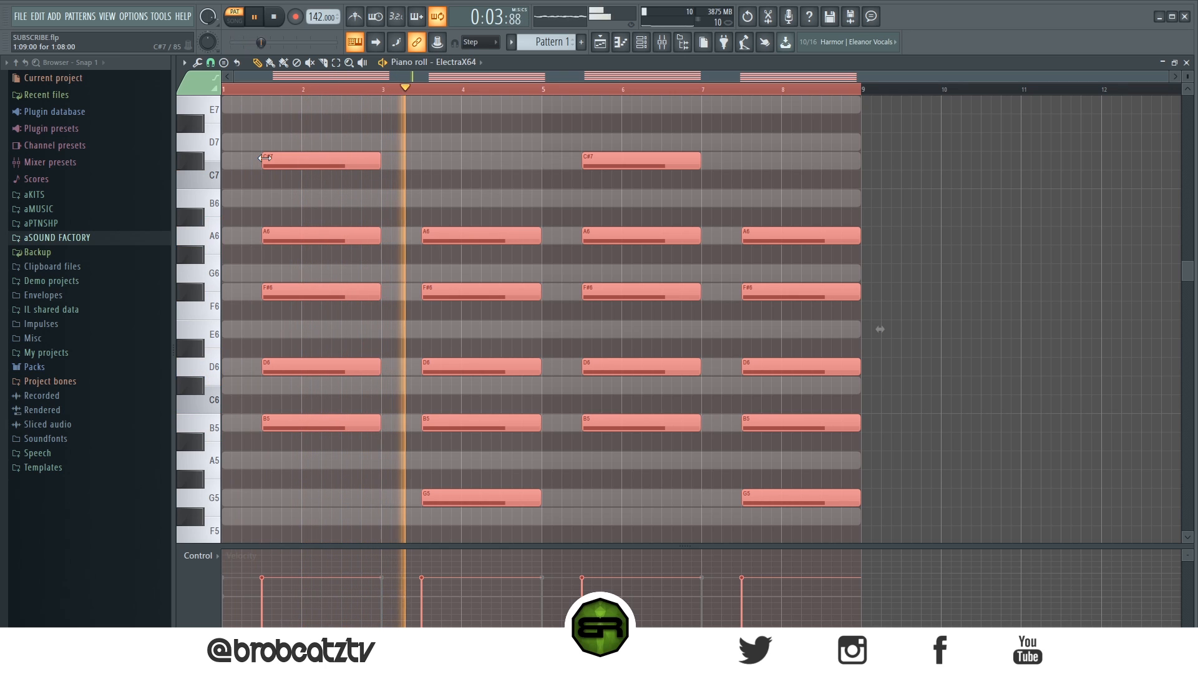
Step: Extend all ElectraX64 notes backward so each chord starts a quarter bar late, and play the pattern
{"action": "left_click_drag", "start_coordinate": [264, 157], "coordinate": [243, 167]}
{"action": "key", "text": "space"}
{"action": "key", "text": "space"}
{"action": "key", "text": "space"}
{"action": "key", "text": "space"}
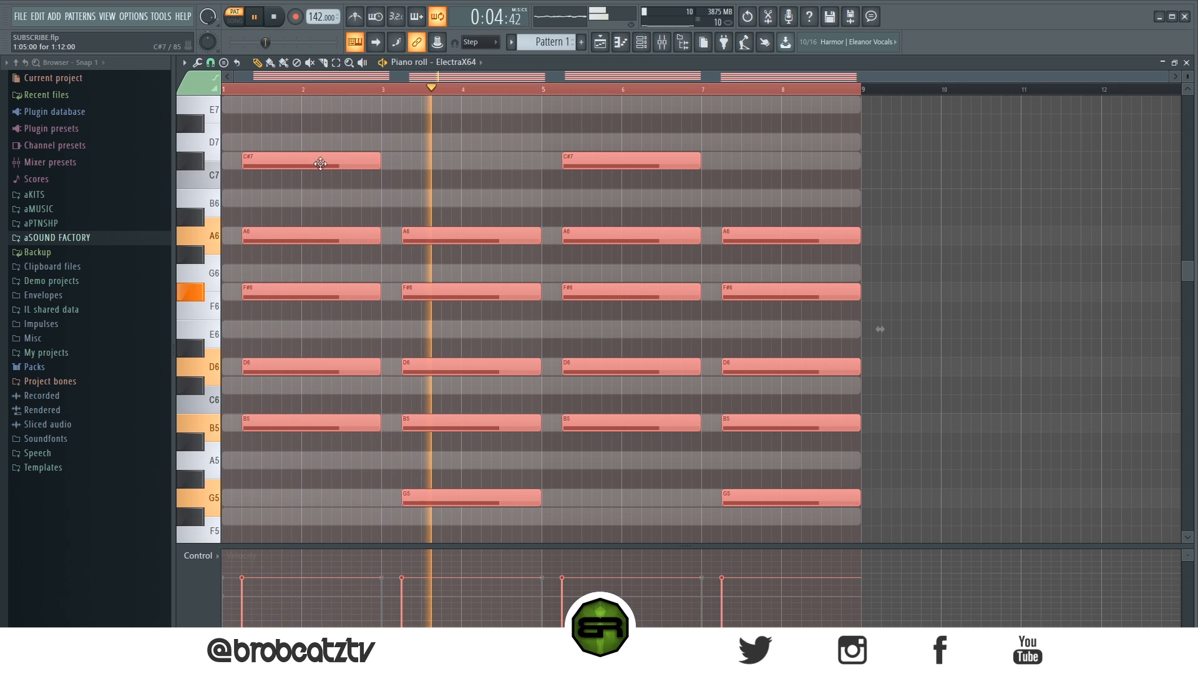
{"action": "key", "text": "space"}
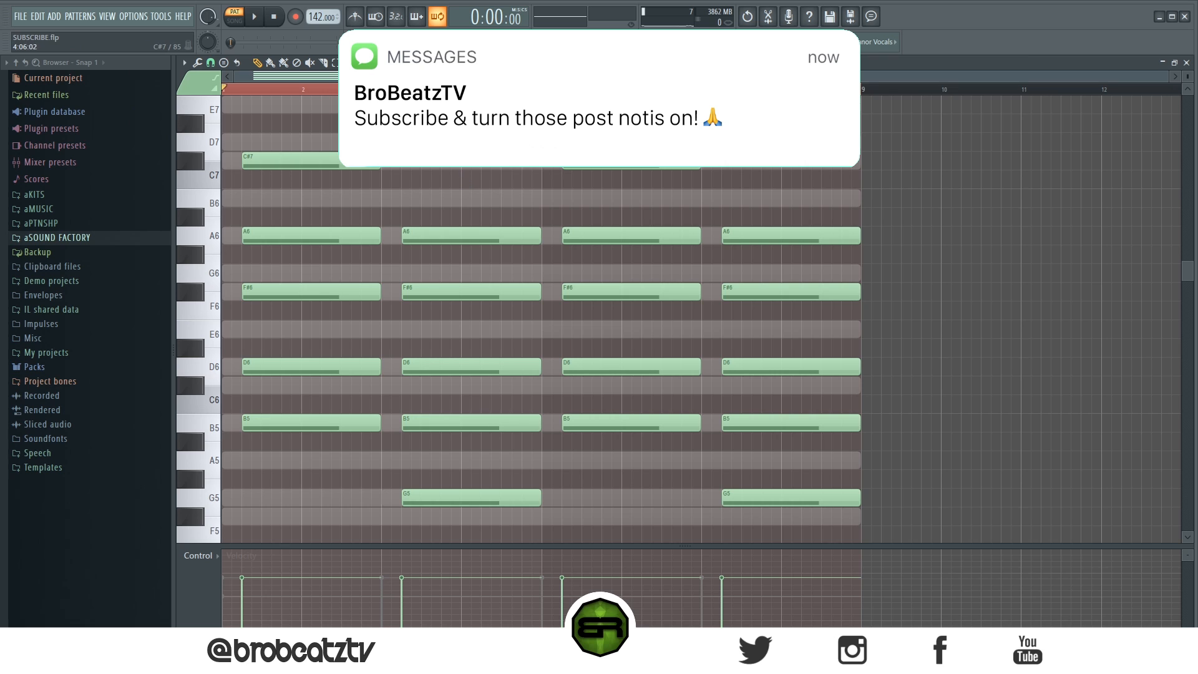
Step: Open the Keyscape channel's piano roll from the channel rack
{"action": "left_click", "coordinate": [641, 42]}
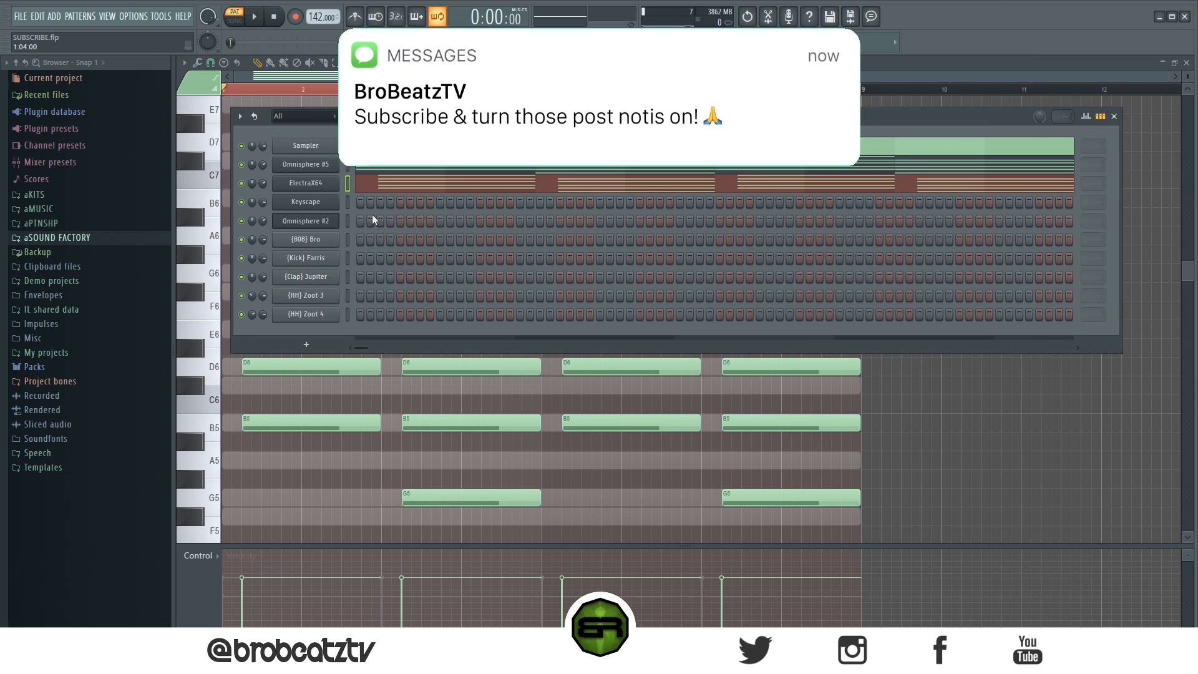
{"action": "right_click", "coordinate": [322, 204]}
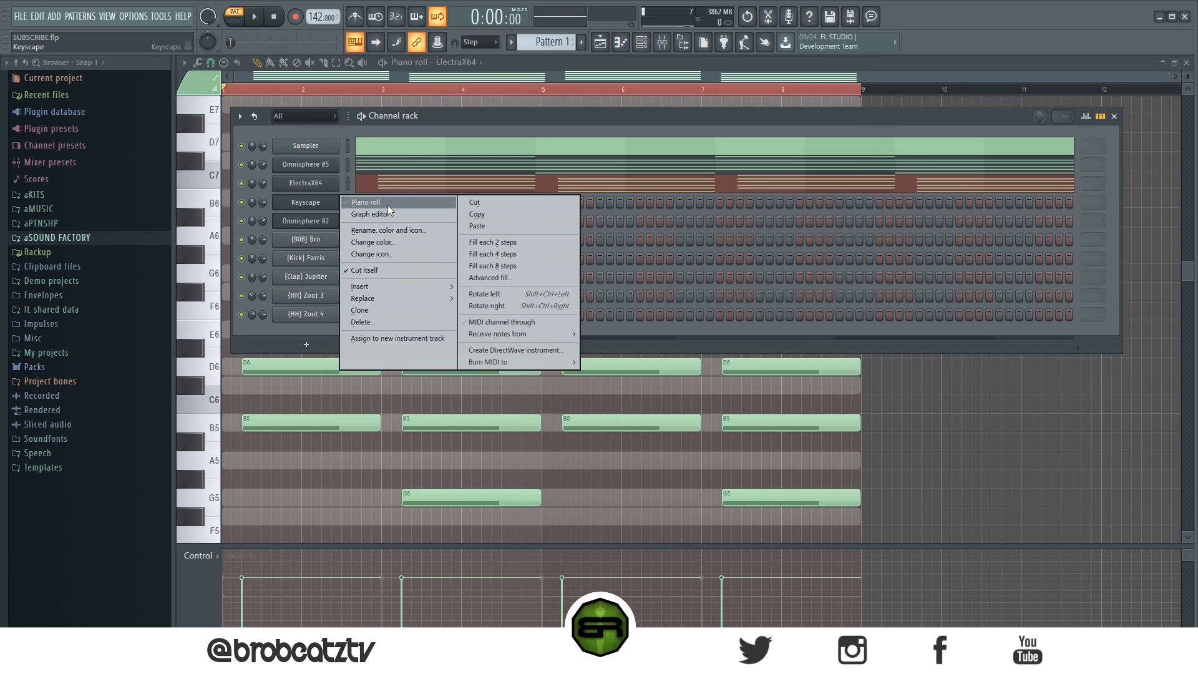
{"action": "left_click", "coordinate": [388, 204]}
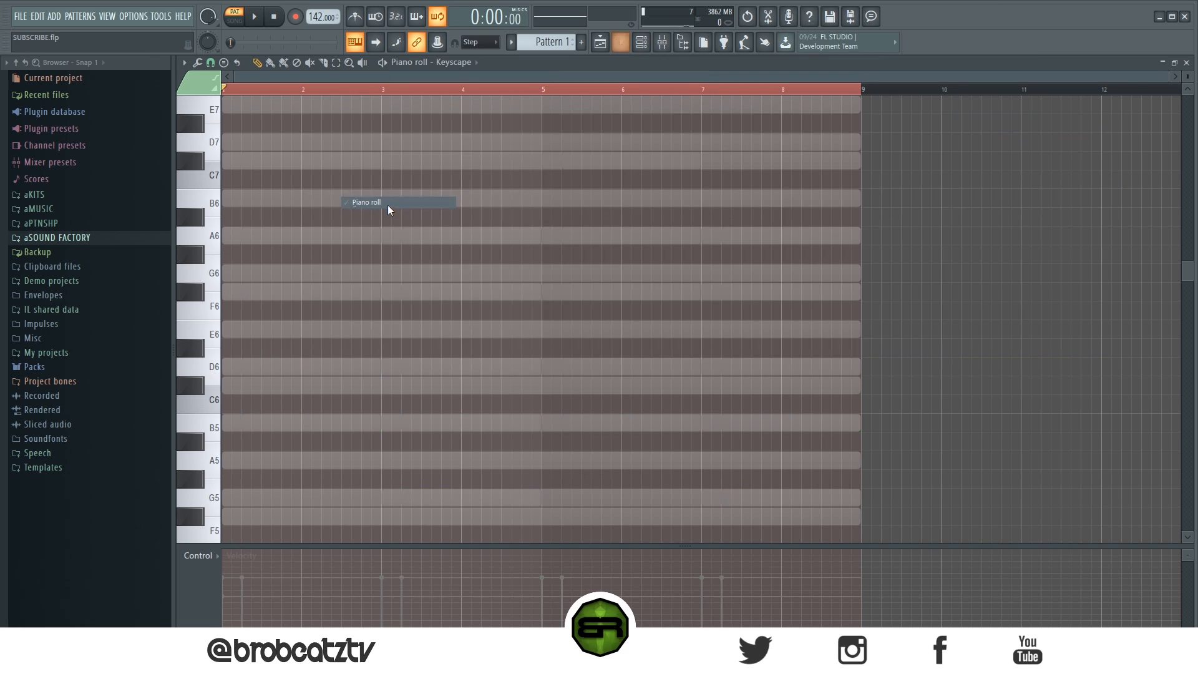
{"action": "left_click", "coordinate": [241, 204]}
{"action": "left_click", "coordinate": [273, 240]}
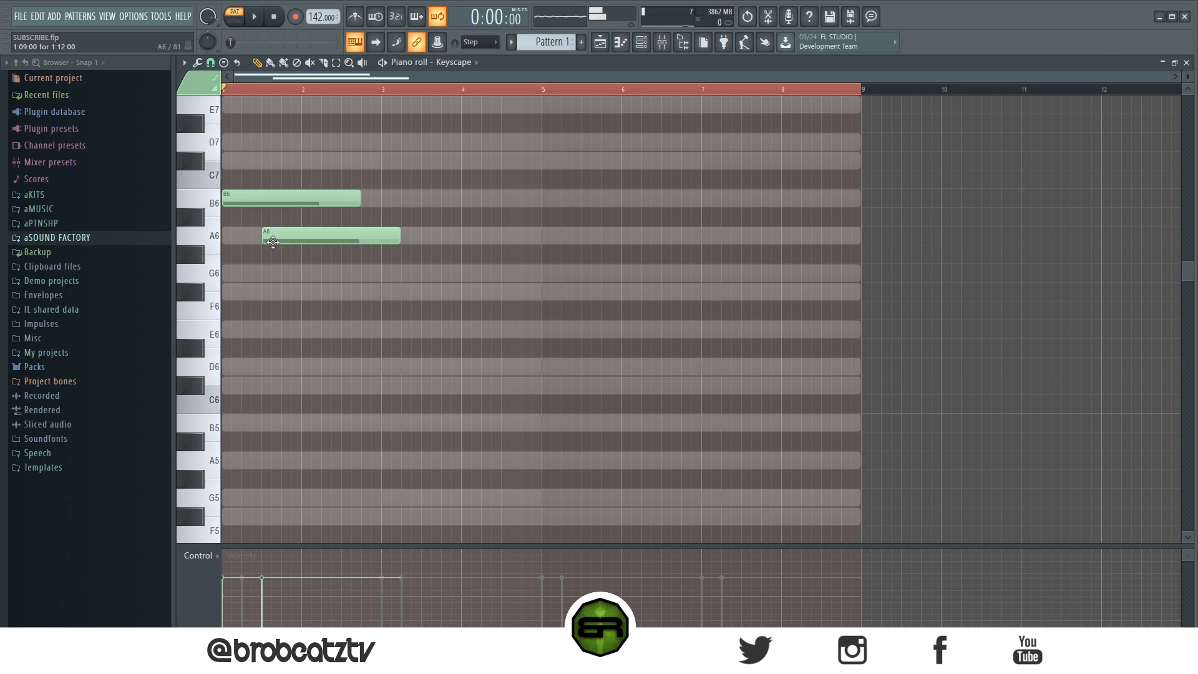
{"action": "left_click", "coordinate": [305, 273]}
{"action": "left_click", "coordinate": [346, 292]}
{"action": "key", "text": "ctrl+a"}
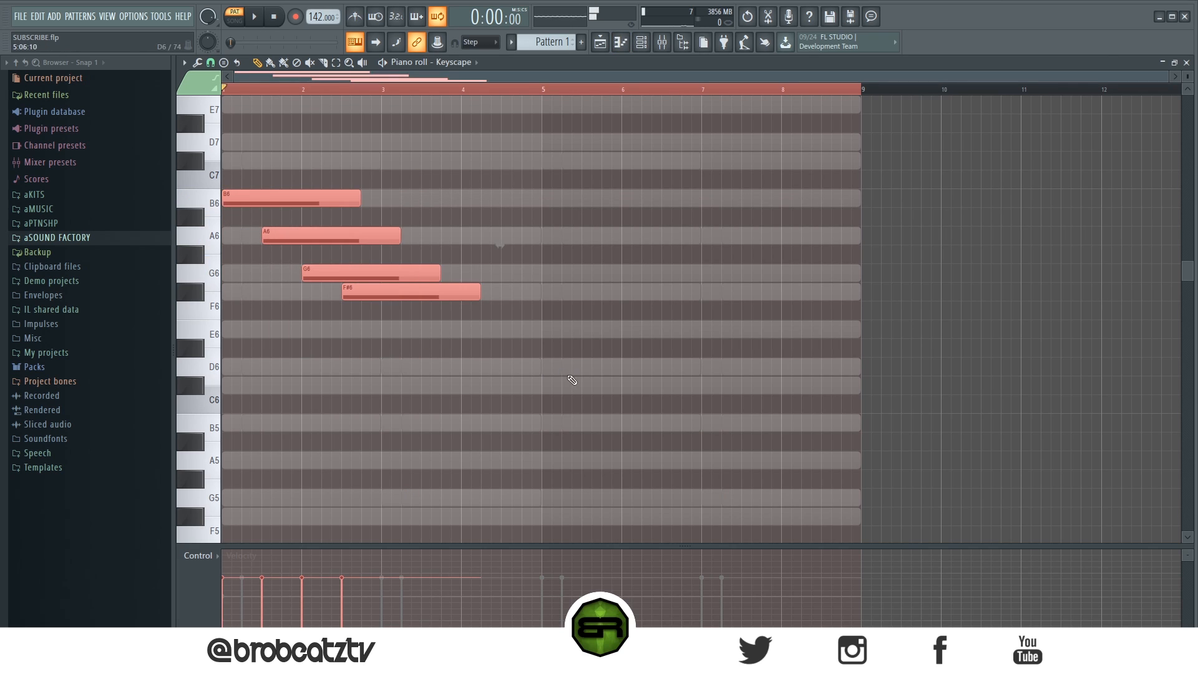
{"action": "right_click", "coordinate": [544, 383]}
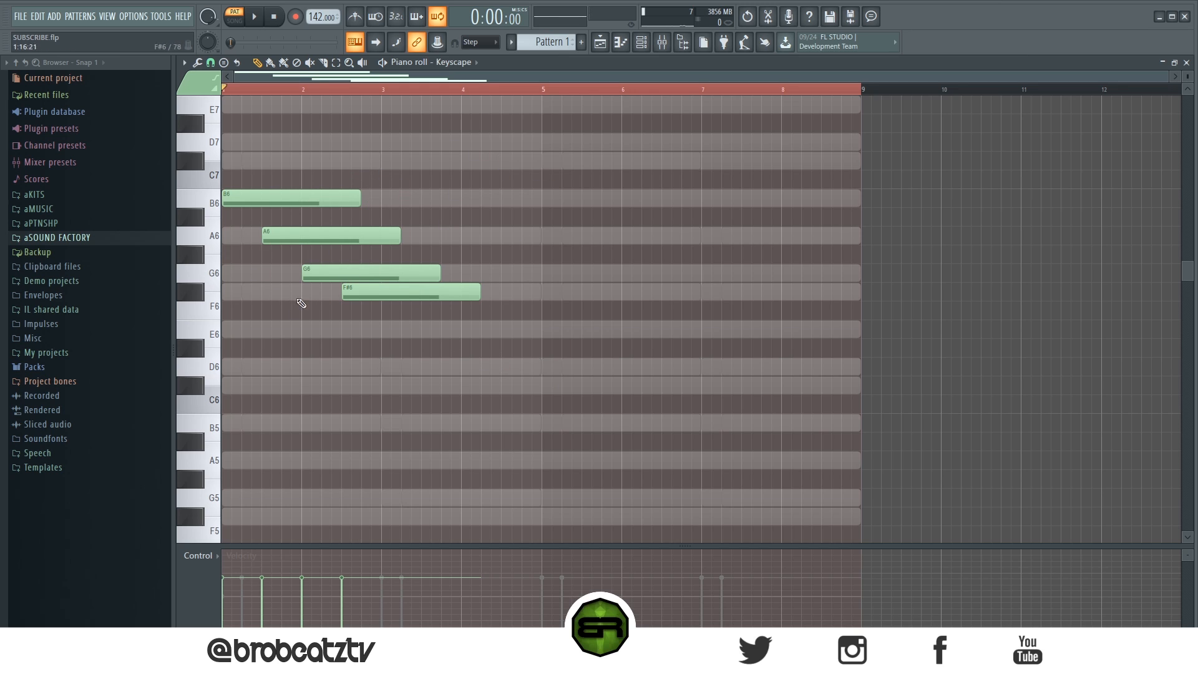
{"action": "key", "text": "Delete"}
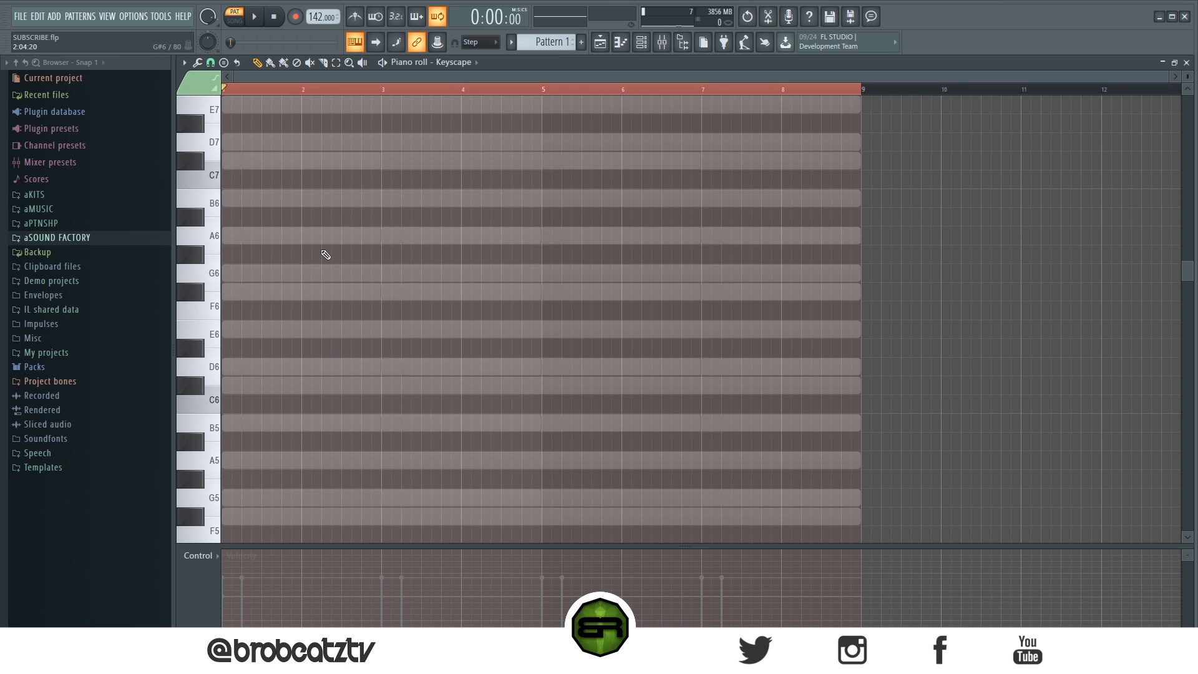
Step: Add a B5 note at bar 2 in the Keyscape melody, shorten it to about three steps, and play it with the chords
{"action": "scroll", "coordinate": [318, 285], "scroll_direction": "down", "scroll_amount": 3}
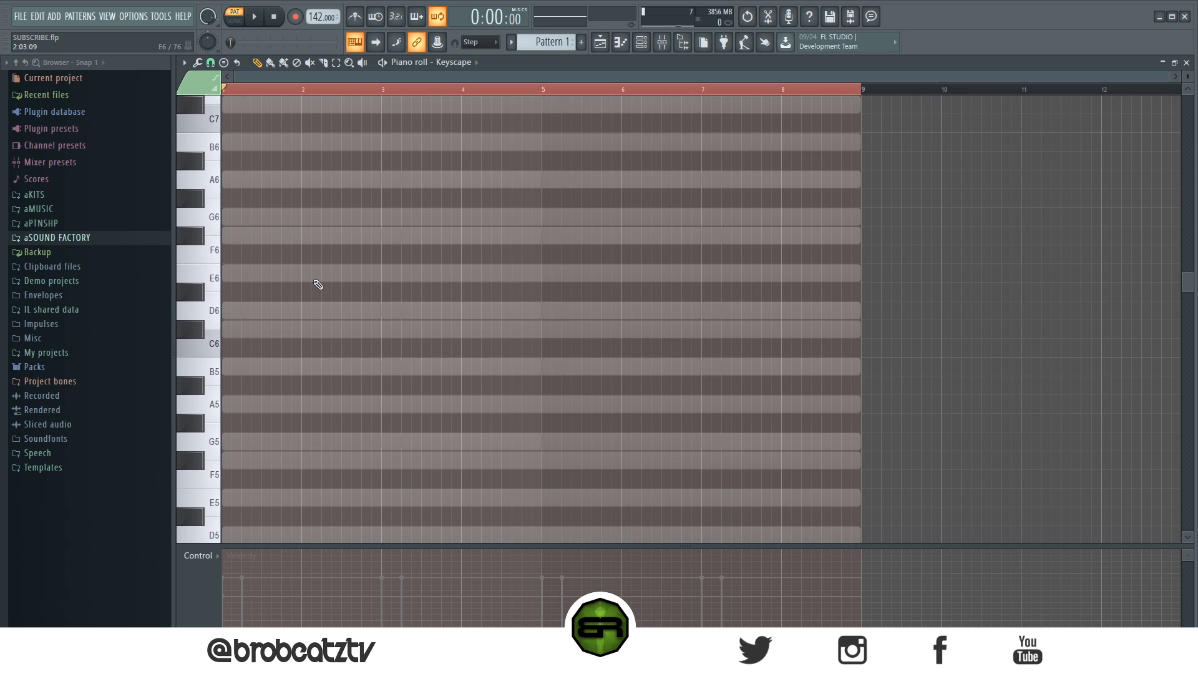
{"action": "left_click", "coordinate": [300, 370]}
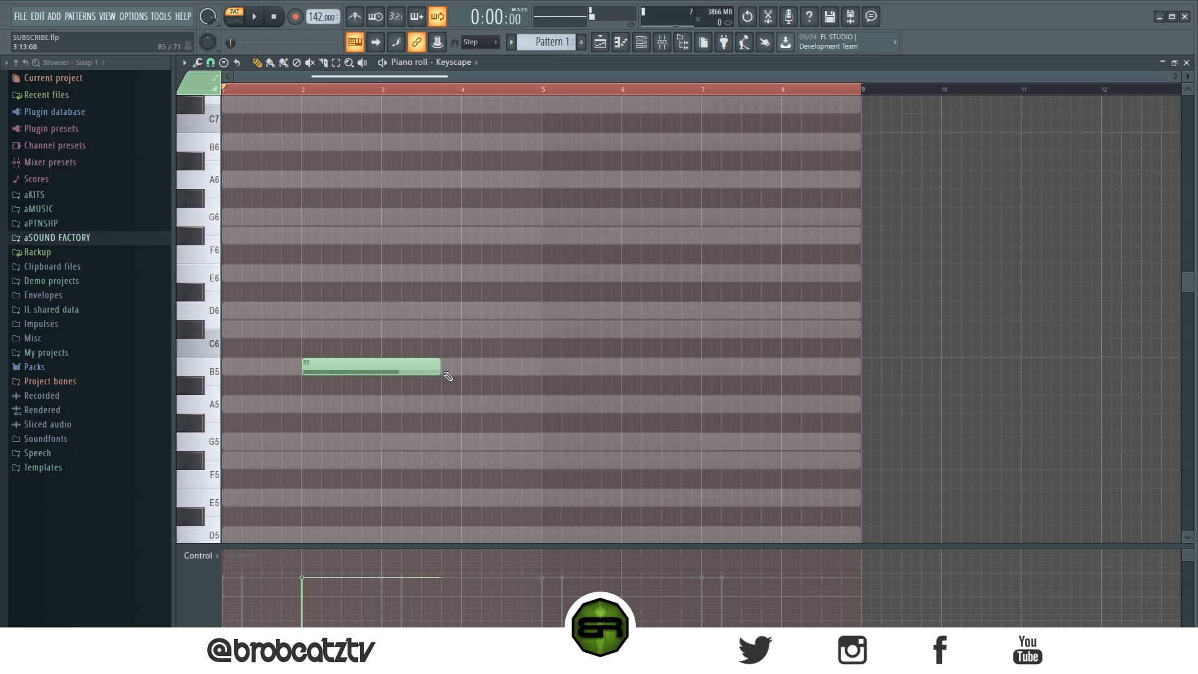
{"action": "left_click_drag", "start_coordinate": [438, 371], "coordinate": [340, 378]}
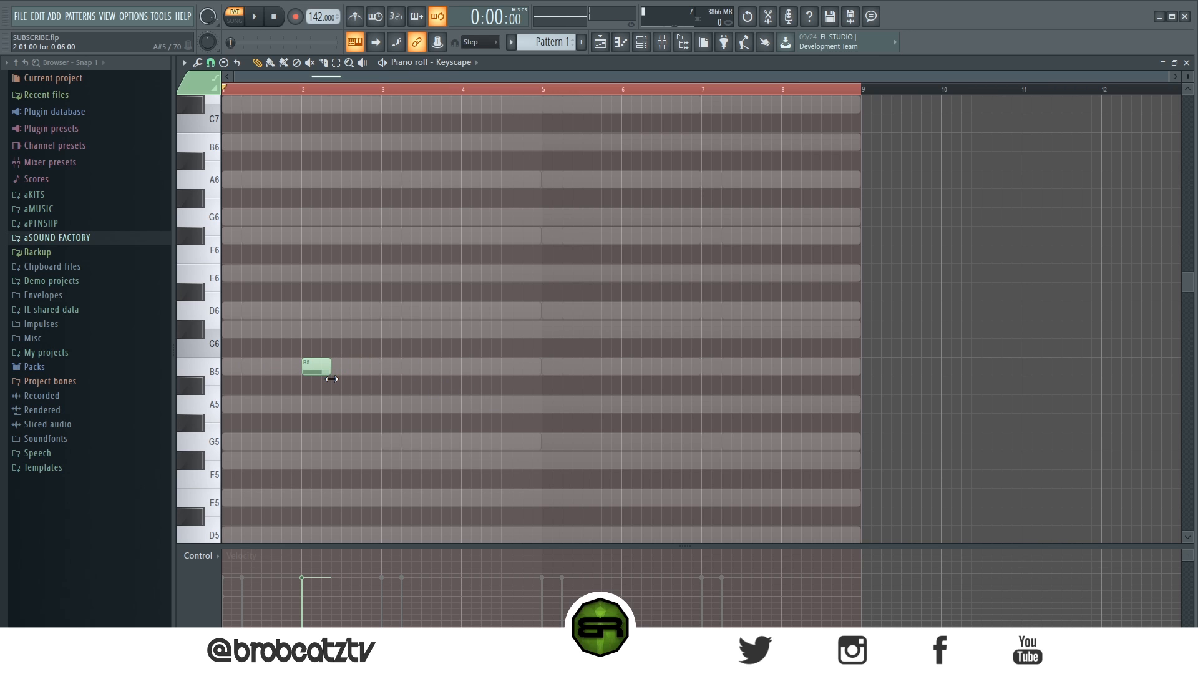
{"action": "scroll", "coordinate": [302, 94], "scroll_direction": "up", "scroll_amount": 4}
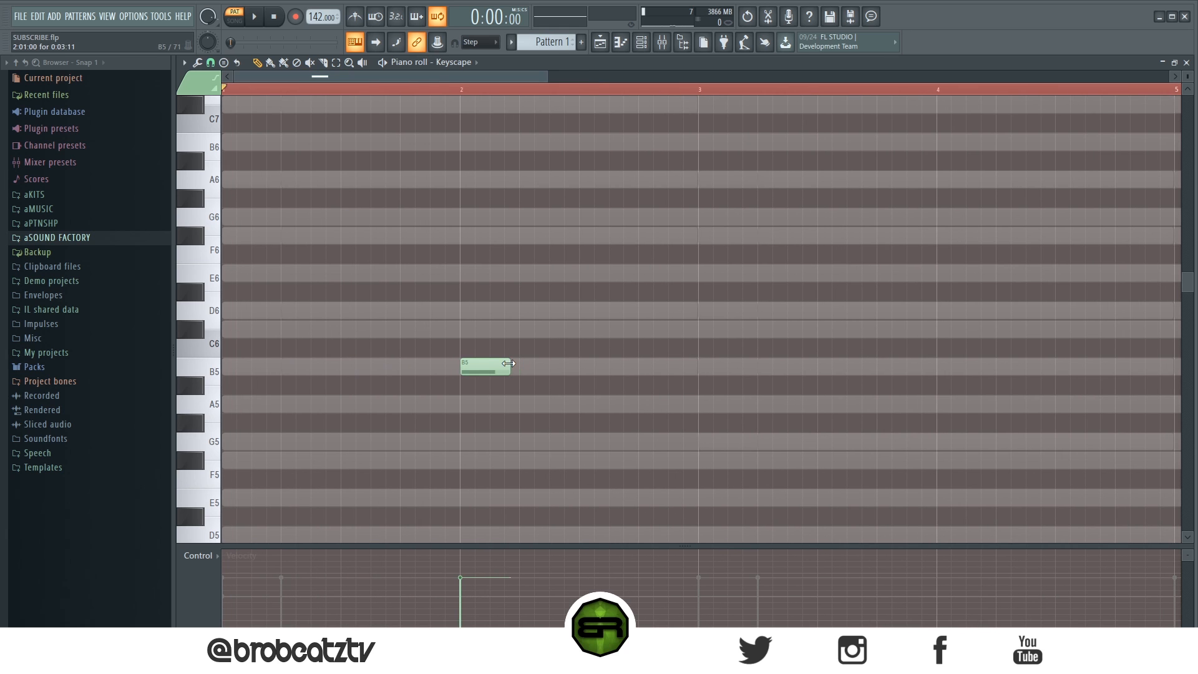
{"action": "scroll", "coordinate": [495, 94], "scroll_direction": "down", "scroll_amount": 2}
{"action": "scroll", "coordinate": [504, 287], "scroll_direction": "down", "scroll_amount": 3}
{"action": "scroll", "coordinate": [503, 283], "scroll_direction": "up", "scroll_amount": 3}
{"action": "left_click_drag", "start_coordinate": [629, 80], "coordinate": [732, 80]}
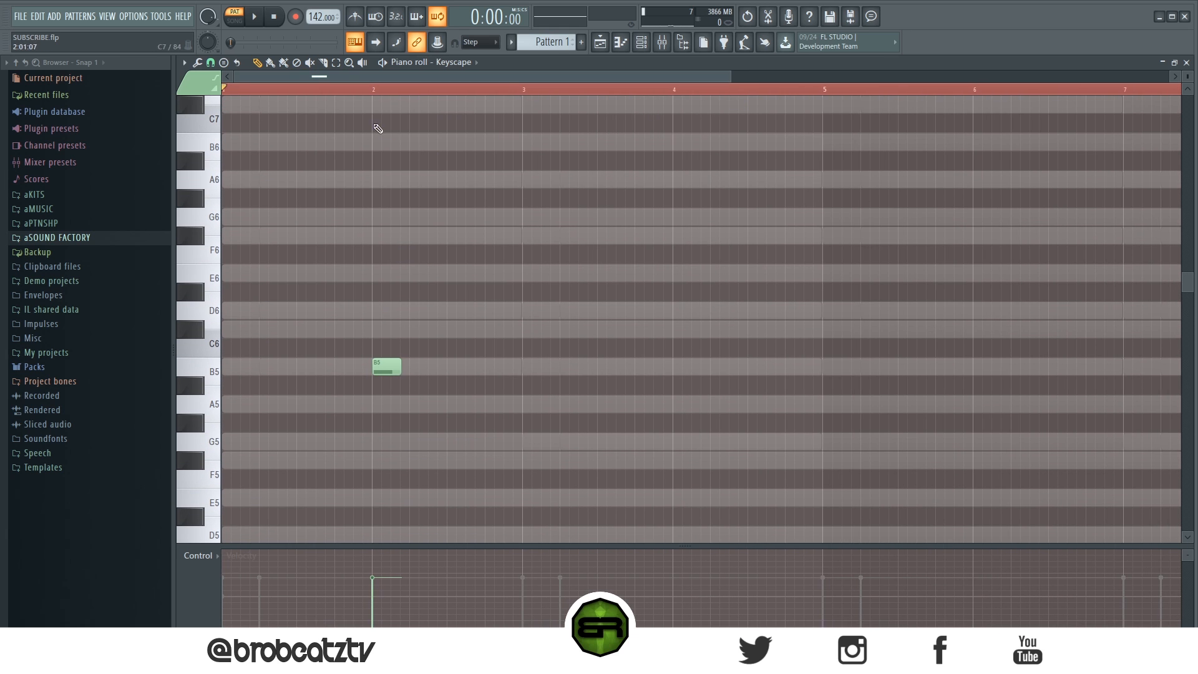
{"action": "key", "text": "space"}
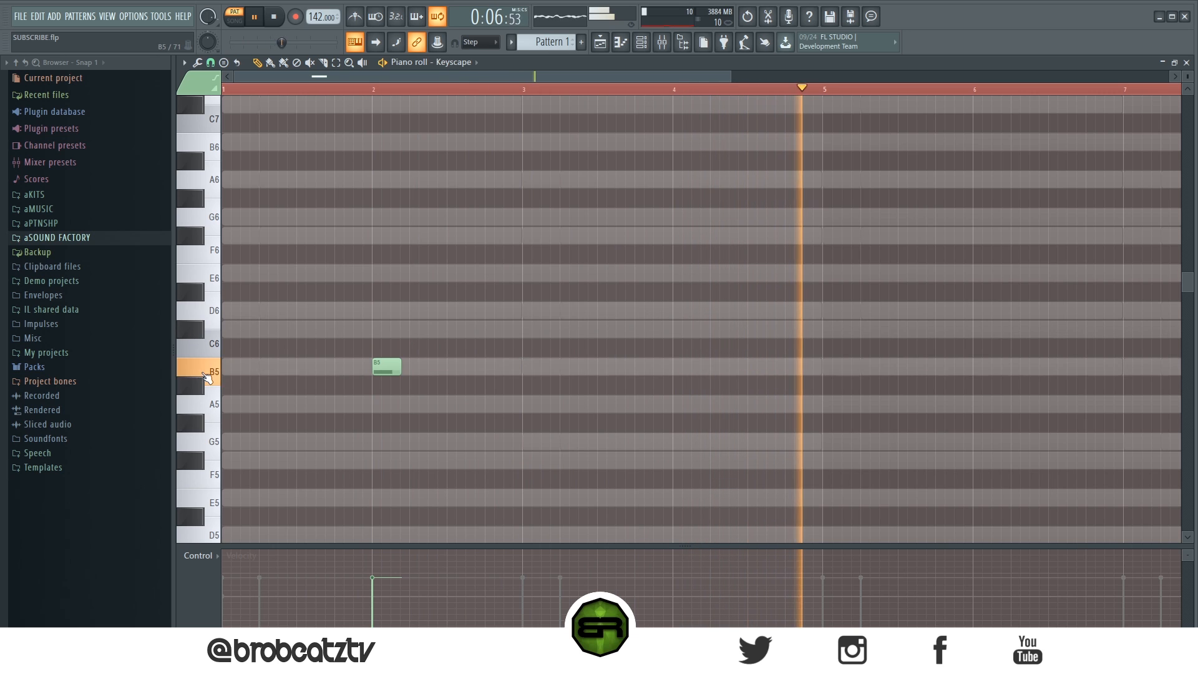
{"action": "key", "text": "space"}
{"action": "key", "text": "space"}
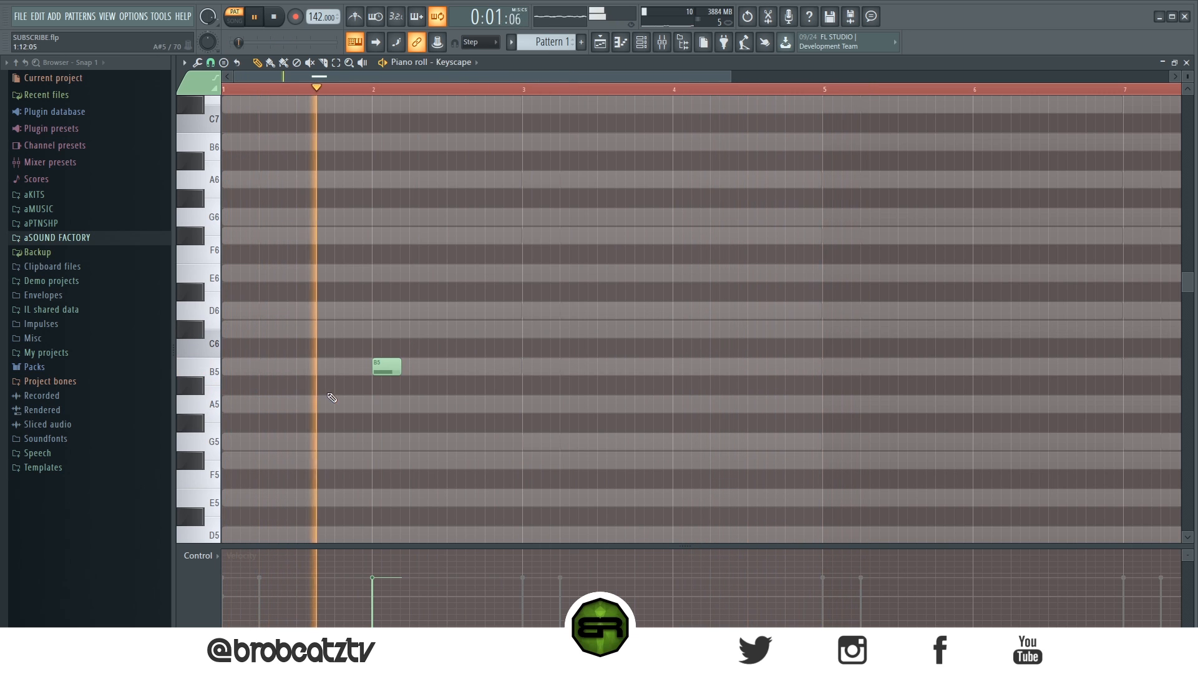
{"action": "key", "text": "space"}
Step: Add short C#6 and D6 notes on the following beats of bar 2 and an E6 on its last beat lasting about 11 steps
{"action": "left_click", "coordinate": [415, 329]}
{"action": "left_click", "coordinate": [453, 310]}
{"action": "left_click_drag", "start_coordinate": [497, 283], "coordinate": [422, 334]}
{"action": "left_click", "coordinate": [433, 334], "text": "ctrl+shift"}
{"action": "left_click", "coordinate": [491, 292]}
{"action": "left_click", "coordinate": [491, 273]}
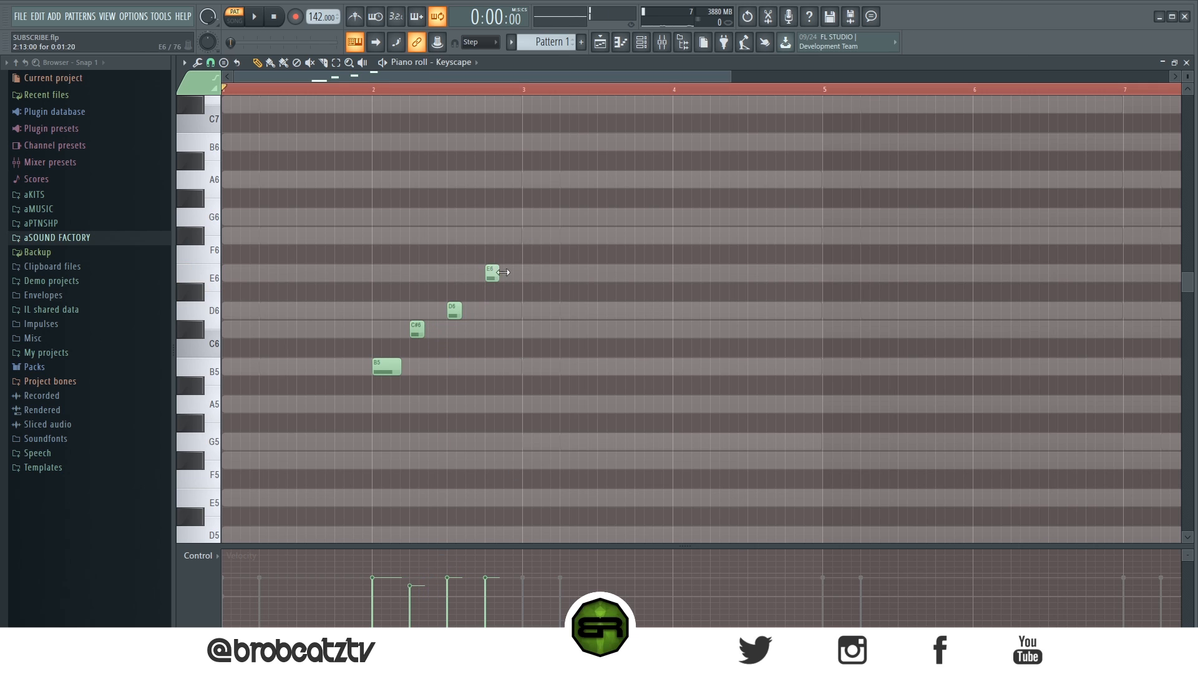
{"action": "left_click_drag", "start_coordinate": [504, 272], "coordinate": [590, 272]}
Step: During playback, add a short D6 note late in bar 3 followed by a C#6 lasting about 13 steps
{"action": "key", "text": "space"}
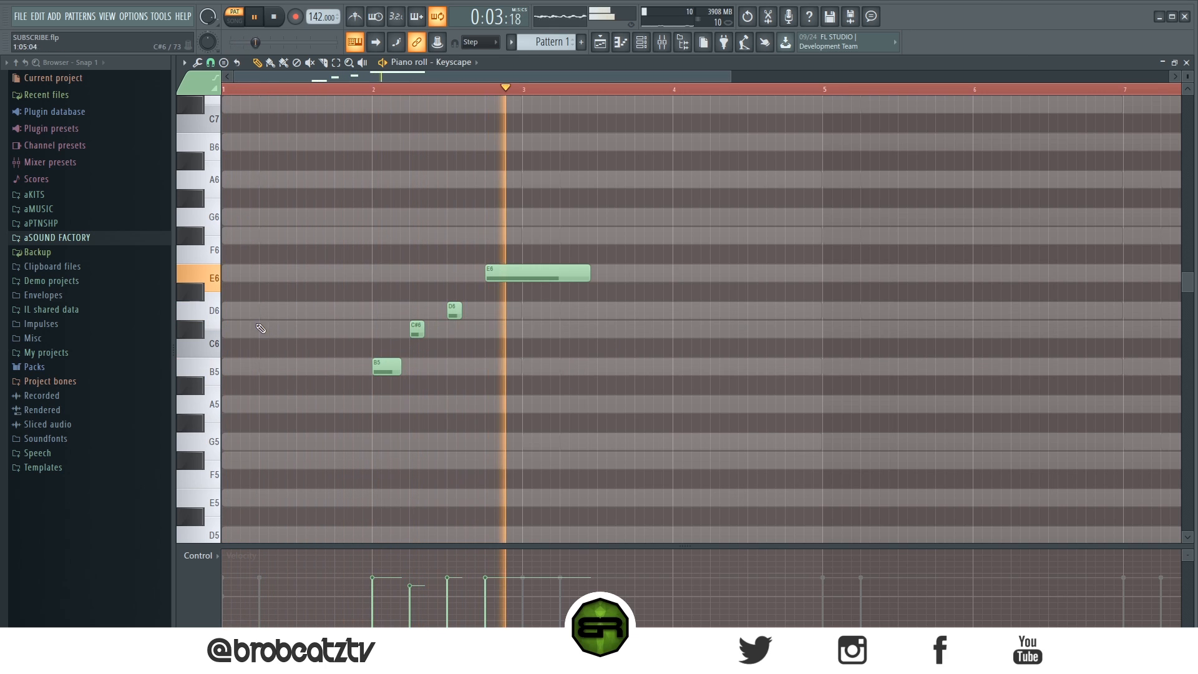
{"action": "left_click", "coordinate": [194, 330]}
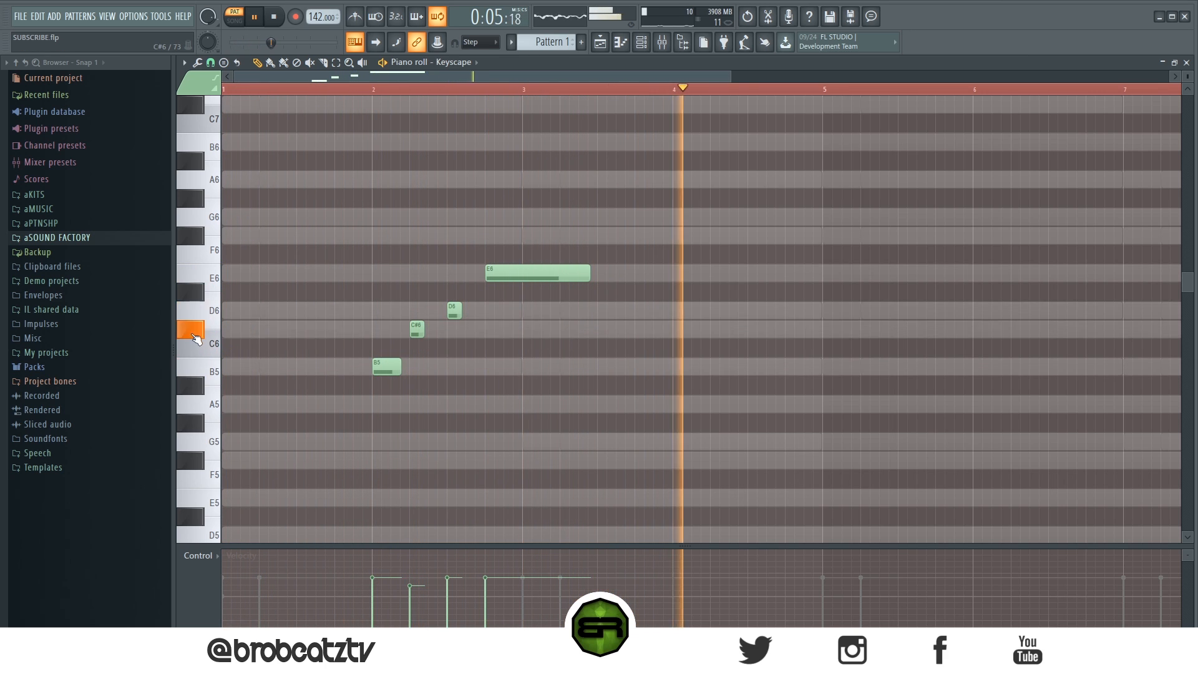
{"action": "left_click", "coordinate": [622, 310]}
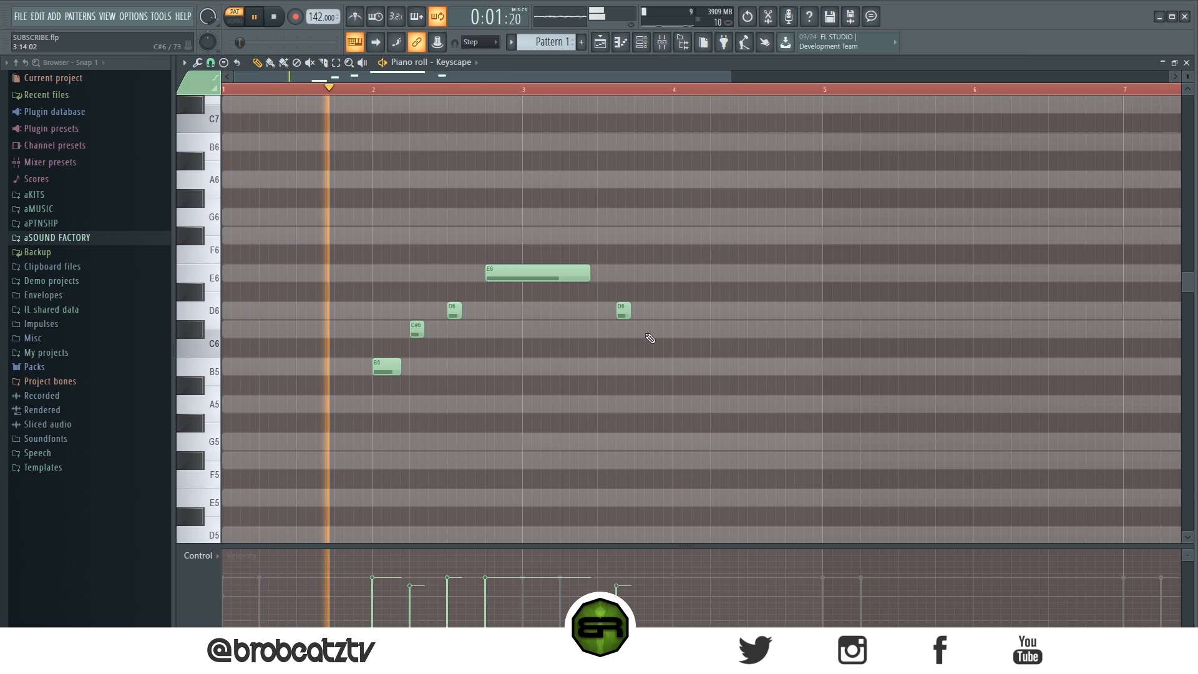
{"action": "left_click", "coordinate": [643, 331]}
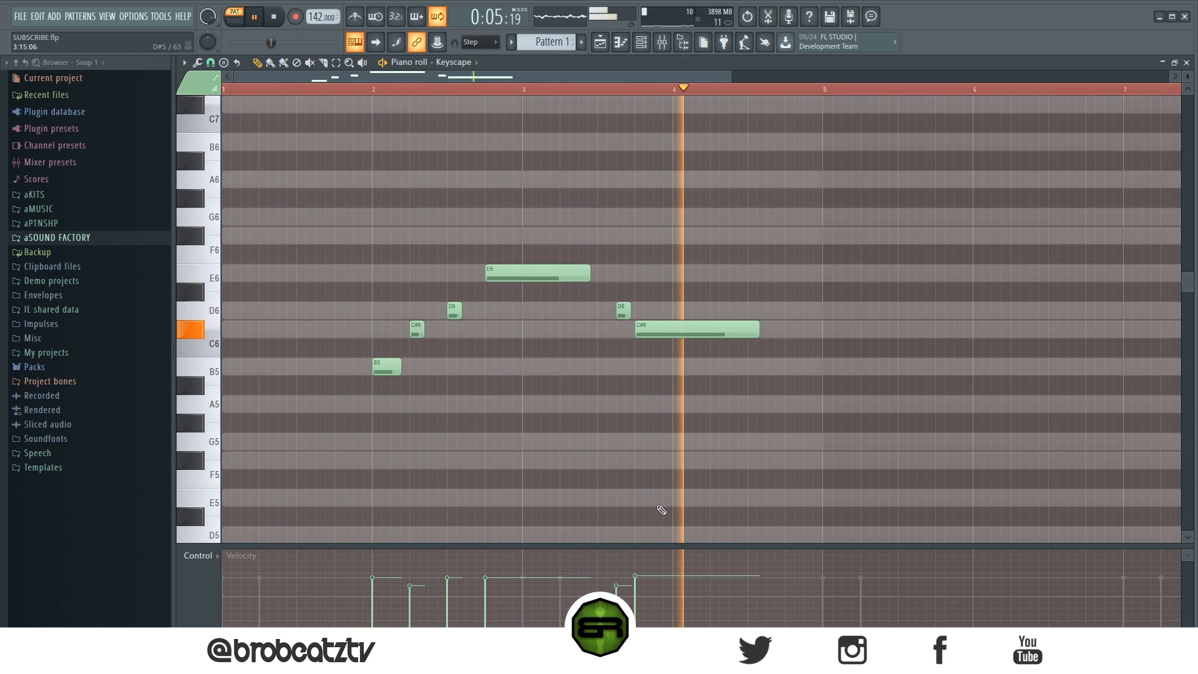
{"action": "key", "text": "space"}
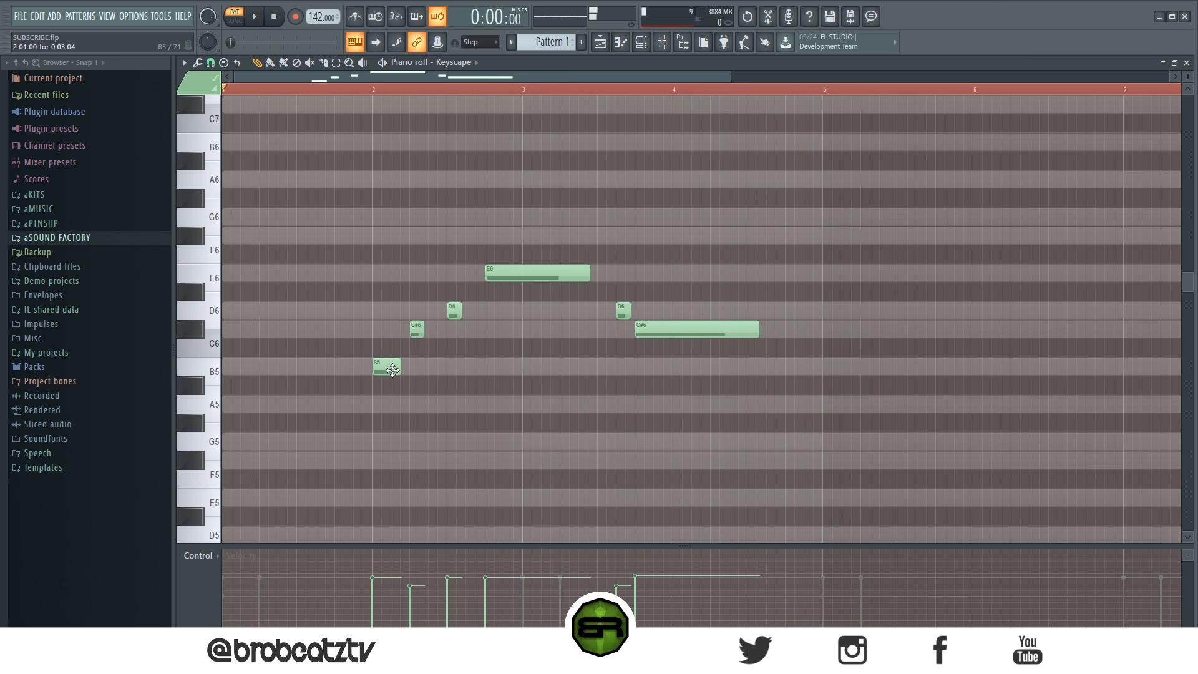
Step: Add an F#5 note about three steps long at bar 5 while playing the melody back
{"action": "left_click", "coordinate": [215, 451]}
{"action": "key", "text": "space"}
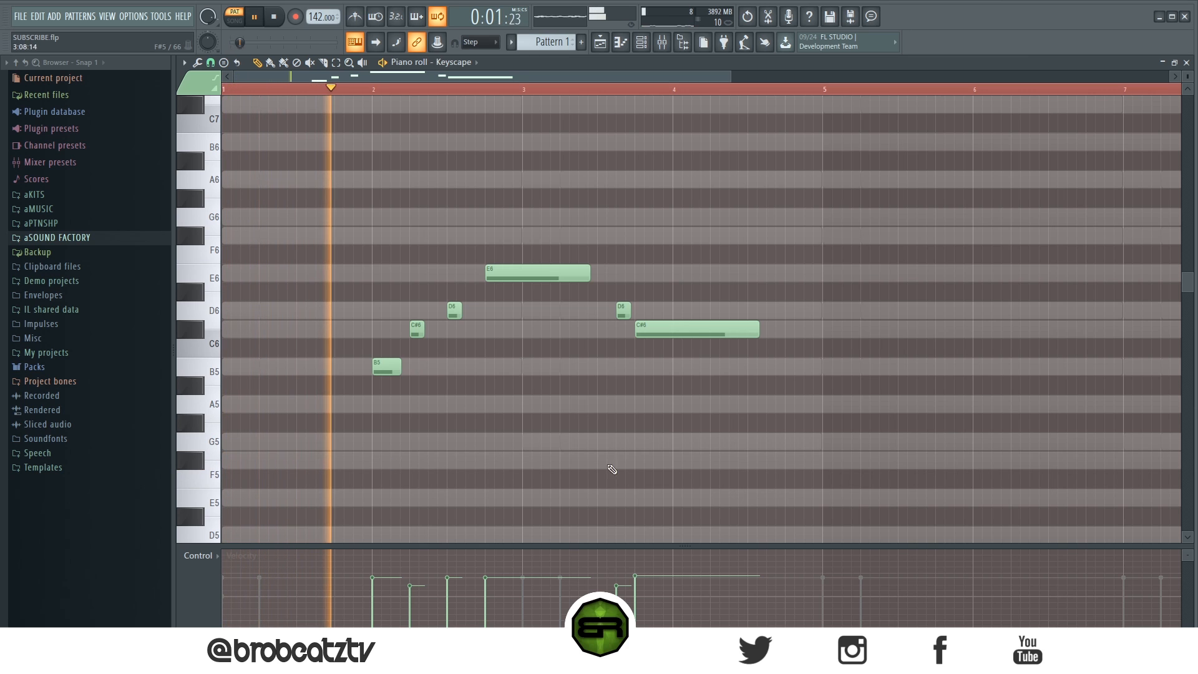
{"action": "left_click_drag", "start_coordinate": [539, 74], "coordinate": [671, 78]}
{"action": "scroll", "coordinate": [756, 300], "scroll_direction": "down", "scroll_amount": 3}
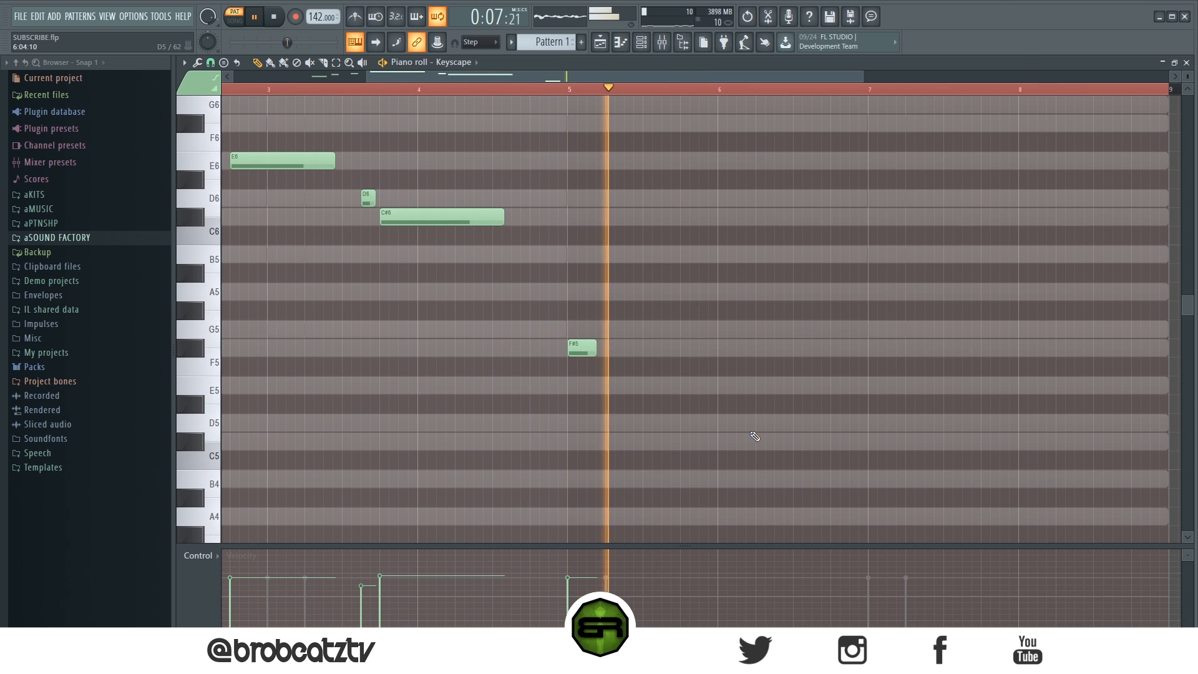
{"action": "key", "text": "space"}
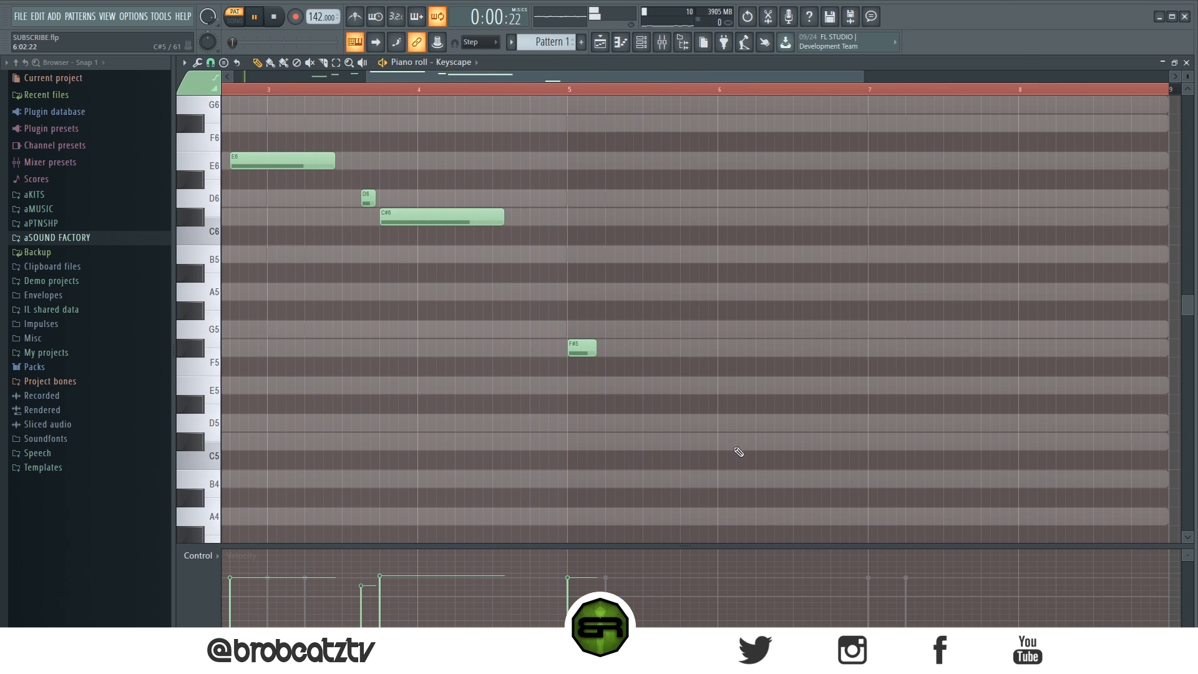
Step: Add a short C#5 note on the last beat of bar 5 and play back from just before bar 5
{"action": "left_click", "coordinate": [687, 447]}
{"action": "left_click", "coordinate": [550, 88]}
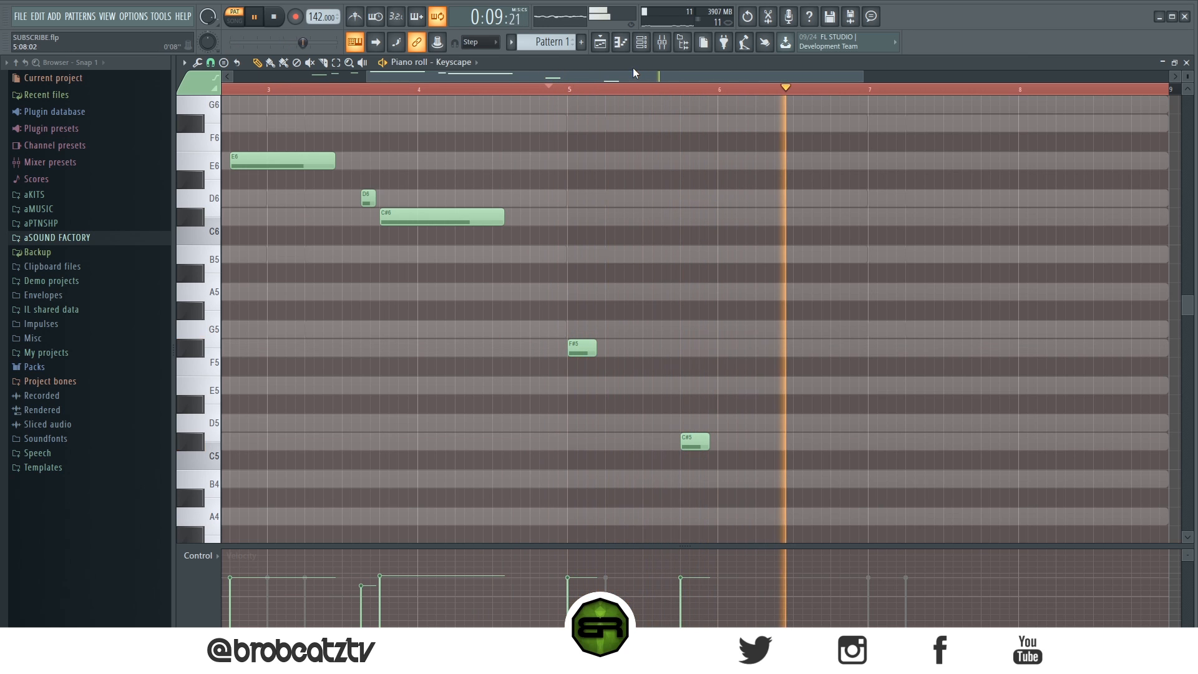
{"action": "left_click_drag", "start_coordinate": [635, 75], "coordinate": [679, 76]}
{"action": "key", "text": "space"}
Step: Add a C#5 on the last beat of bar 6 and an A4 at the start of bar 7, deleting the stray trial notes
{"action": "left_click", "coordinate": [741, 446]}
{"action": "scroll", "coordinate": [755, 460], "scroll_direction": "down", "scroll_amount": 4}
{"action": "left_click", "coordinate": [783, 419]}
{"action": "left_click_drag", "start_coordinate": [749, 330], "coordinate": [759, 332]}
{"action": "left_click", "coordinate": [791, 369]}
{"action": "right_click", "coordinate": [792, 373]}
{"action": "left_click", "coordinate": [767, 334]}
{"action": "left_click", "coordinate": [788, 405]}
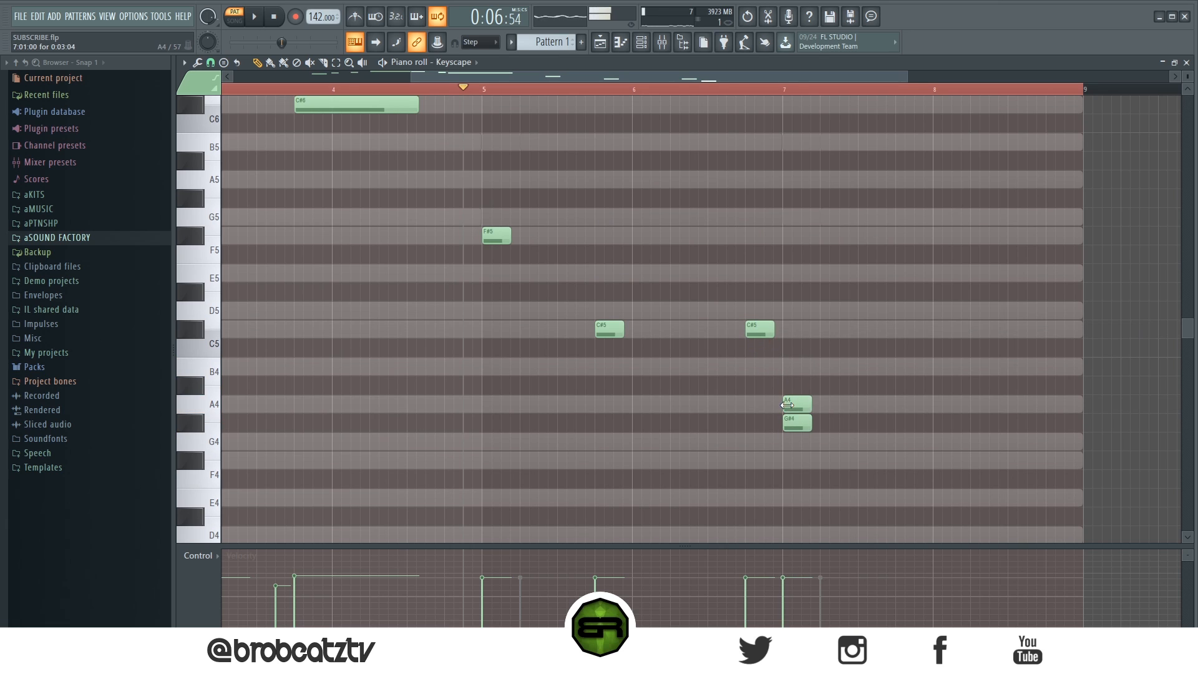
{"action": "right_click", "coordinate": [793, 424]}
{"action": "right_click", "coordinate": [793, 404]}
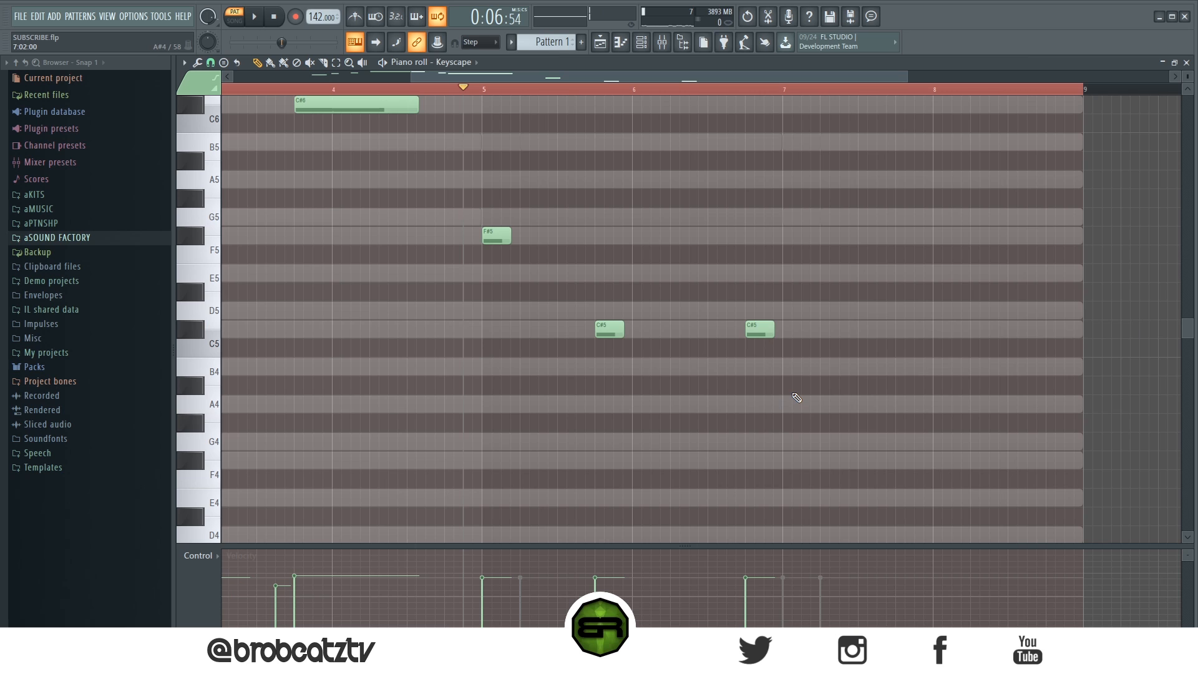
{"action": "left_click", "coordinate": [798, 403]}
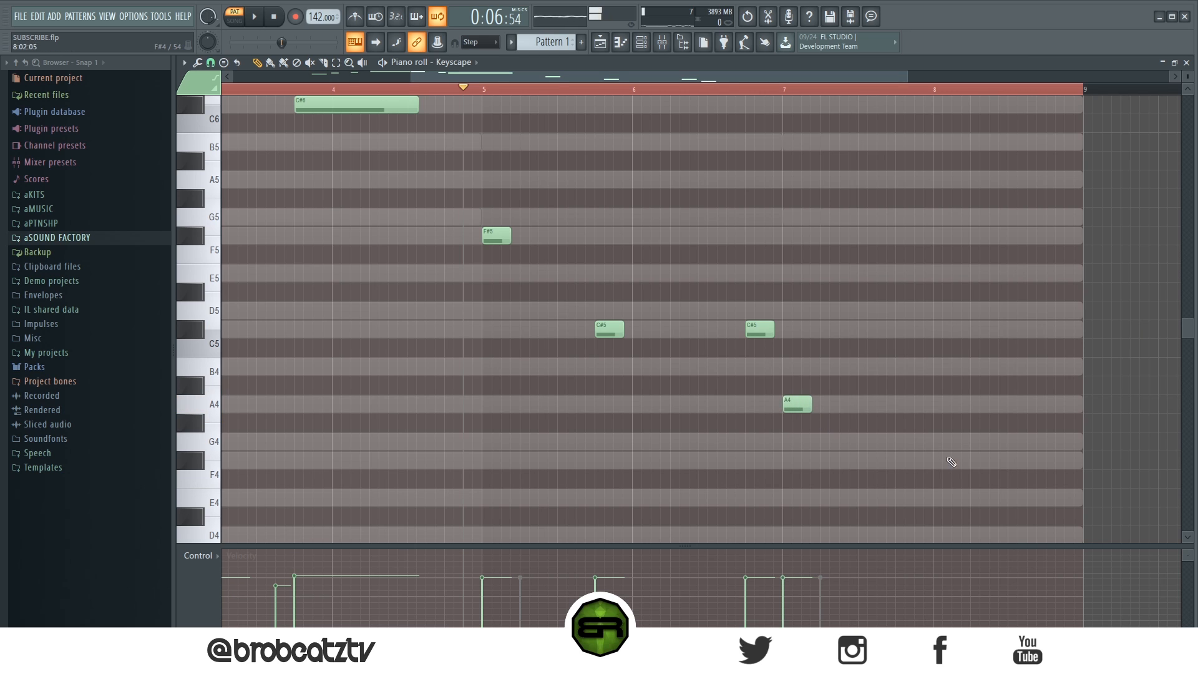
Step: Add an F#4 on the third beat of bar 8 and shorten the low C#5, A4 and F#4 notes to just over two steps during playback
{"action": "left_click", "coordinate": [1006, 458]}
{"action": "key", "text": "space"}
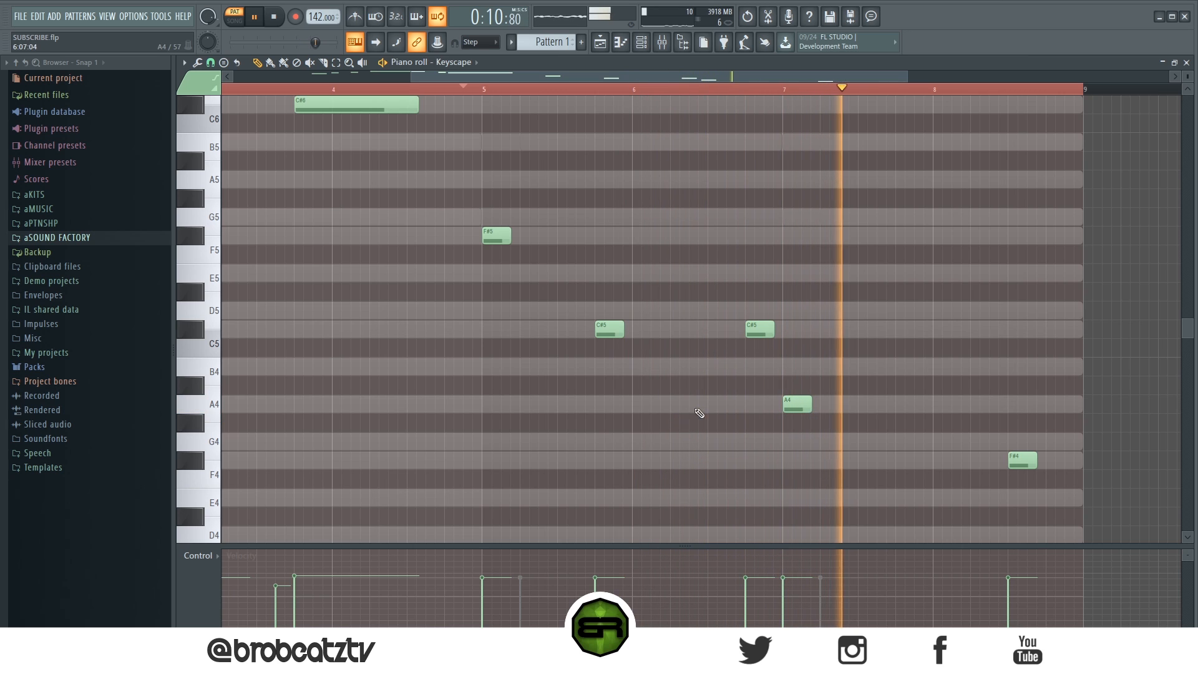
{"action": "key", "text": "ctrl+a"}
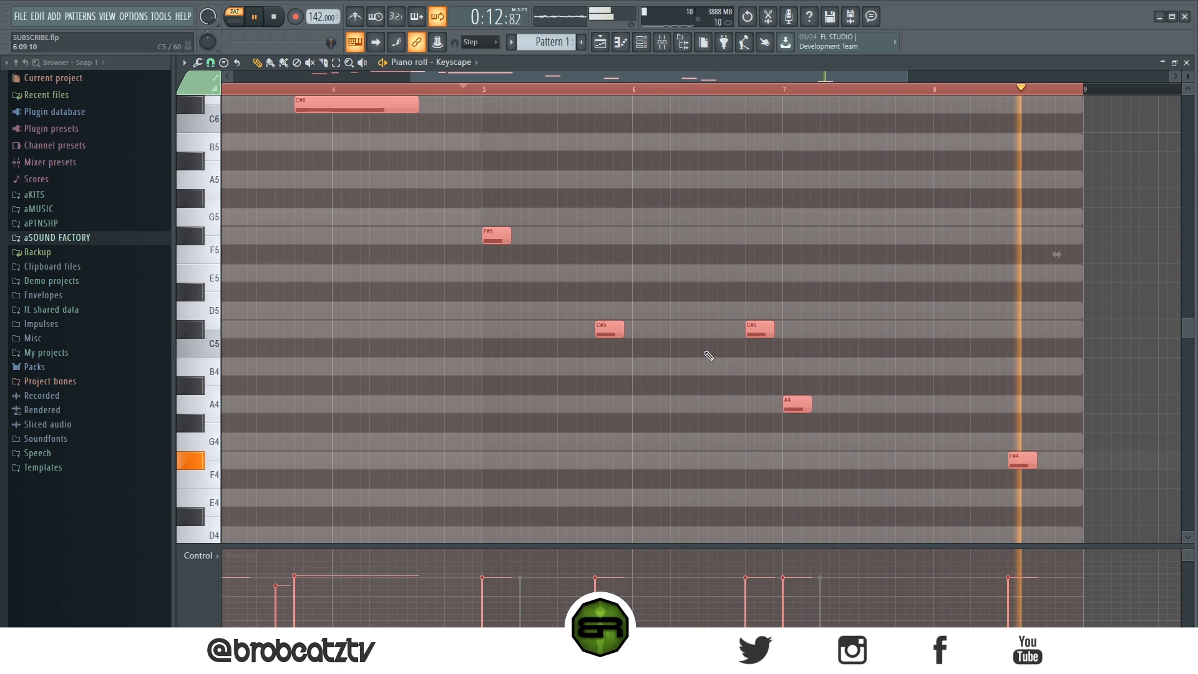
{"action": "left_click_drag", "start_coordinate": [522, 217], "coordinate": [1028, 463]}
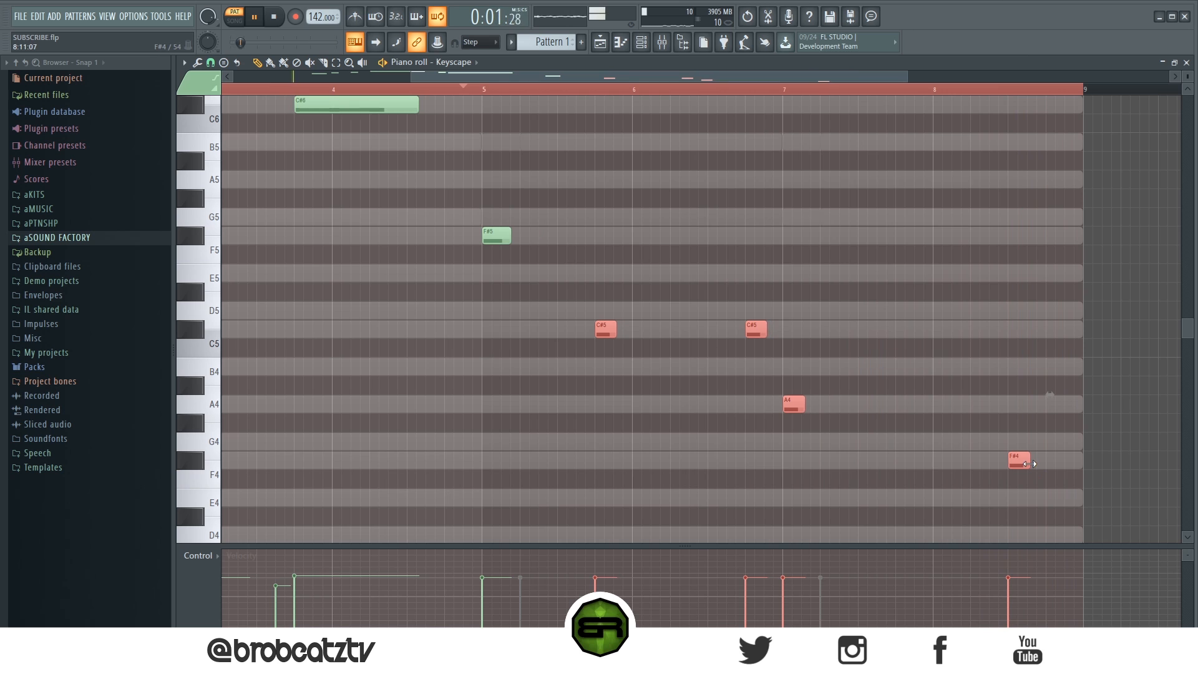
{"action": "left_click", "coordinate": [909, 499]}
{"action": "key", "text": "space"}
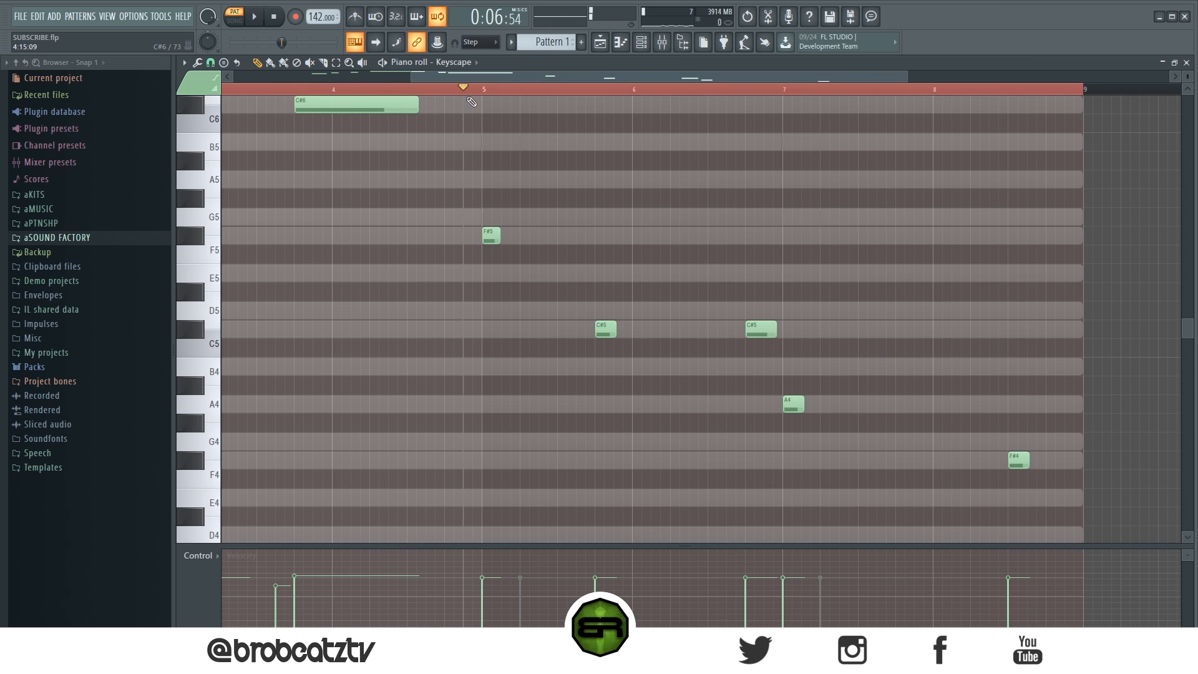
Step: Try copying the opening Keyscape phrase of bars 2 to 4 into bars 6 to 8, and delete the copied notes
{"action": "scroll", "coordinate": [469, 95], "scroll_direction": "down", "scroll_amount": 4, "text": "ctrl"}
{"action": "scroll", "coordinate": [647, 403], "scroll_direction": "up", "scroll_amount": 3}
{"action": "scroll", "coordinate": [648, 403], "scroll_direction": "down", "scroll_amount": 2}
{"action": "scroll", "coordinate": [649, 397], "scroll_direction": "up", "scroll_amount": 3}
{"action": "left_click_drag", "start_coordinate": [497, 172], "coordinate": [237, 357], "text": "ctrl"}
{"action": "left_click_drag", "start_coordinate": [308, 313], "coordinate": [633, 335], "text": "shift"}
{"action": "left_click", "coordinate": [634, 336], "text": "ctrl"}
{"action": "right_click", "coordinate": [635, 312]}
{"action": "right_click", "coordinate": [651, 273]}
{"action": "right_click", "coordinate": [670, 255]}
{"action": "right_click", "coordinate": [738, 215]}
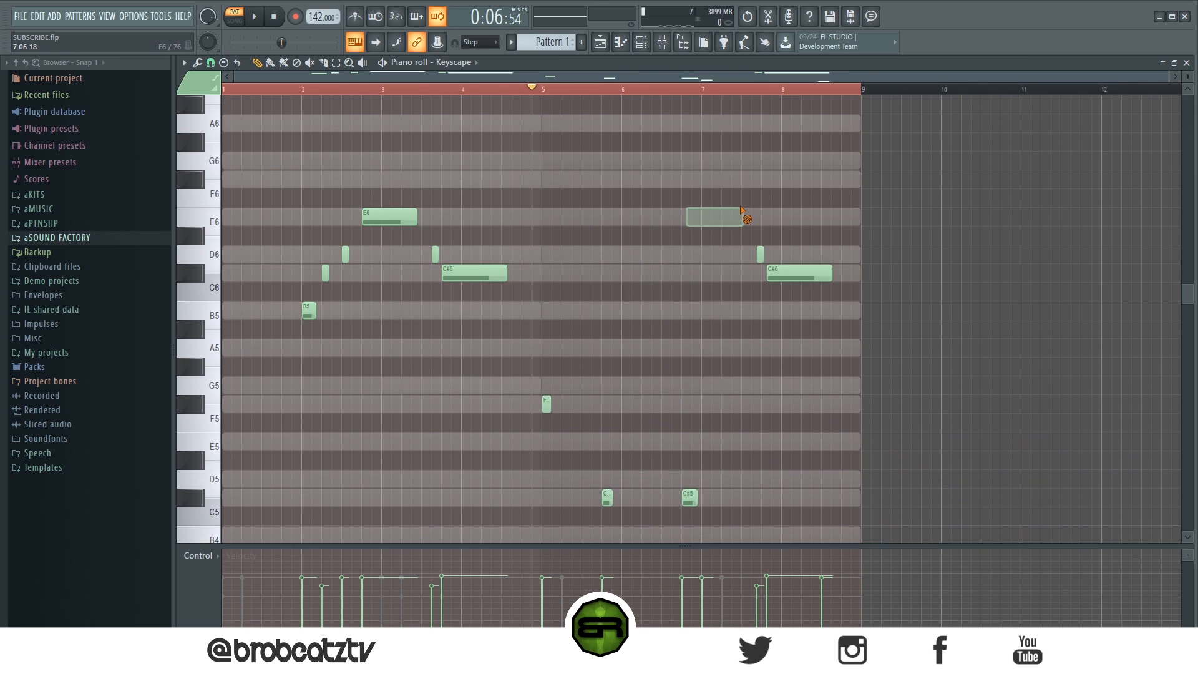
{"action": "right_click", "coordinate": [787, 273]}
{"action": "scroll", "coordinate": [724, 268], "scroll_direction": "down", "scroll_amount": 4}
{"action": "scroll", "coordinate": [725, 325], "scroll_direction": "up", "scroll_amount": 2}
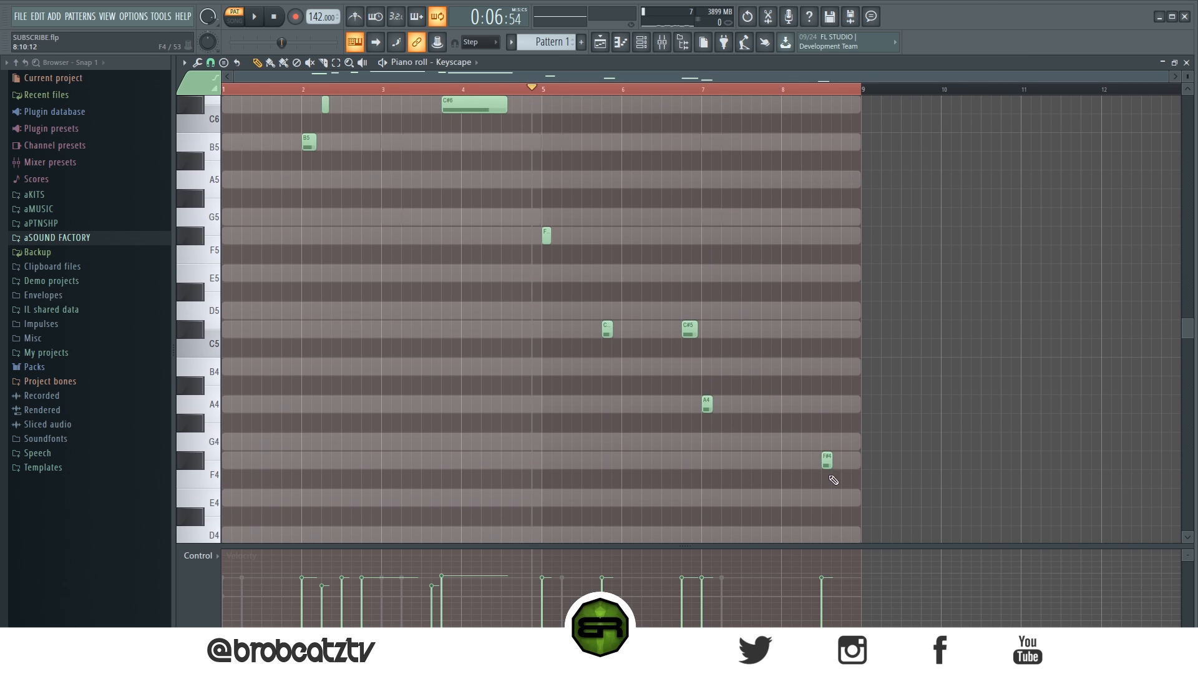
Step: Try duplicating the opening Keyscape phrase exactly four bars ahead so it starts at bar 6, and remove the duplicate
{"action": "left_click_drag", "start_coordinate": [842, 487], "coordinate": [556, 247], "text": "ctrl"}
{"action": "left_click", "coordinate": [552, 348], "text": "ctrl"}
{"action": "scroll", "coordinate": [540, 340], "scroll_direction": "up", "scroll_amount": 4}
{"action": "scroll", "coordinate": [530, 342], "scroll_direction": "down", "scroll_amount": 3}
{"action": "scroll", "coordinate": [533, 344], "scroll_direction": "up", "scroll_amount": 3}
{"action": "mouse_move", "coordinate": [587, 180]}
{"action": "left_mouse_down", "text": "ctrl"}
{"action": "mouse_move", "coordinate": [323, 347]}
{"action": "mouse_move", "coordinate": [318, 383]}
{"action": "left_mouse_up", "text": "ctrl"}
{"action": "left_click_drag", "start_coordinate": [308, 369], "coordinate": [631, 383], "text": "shift"}
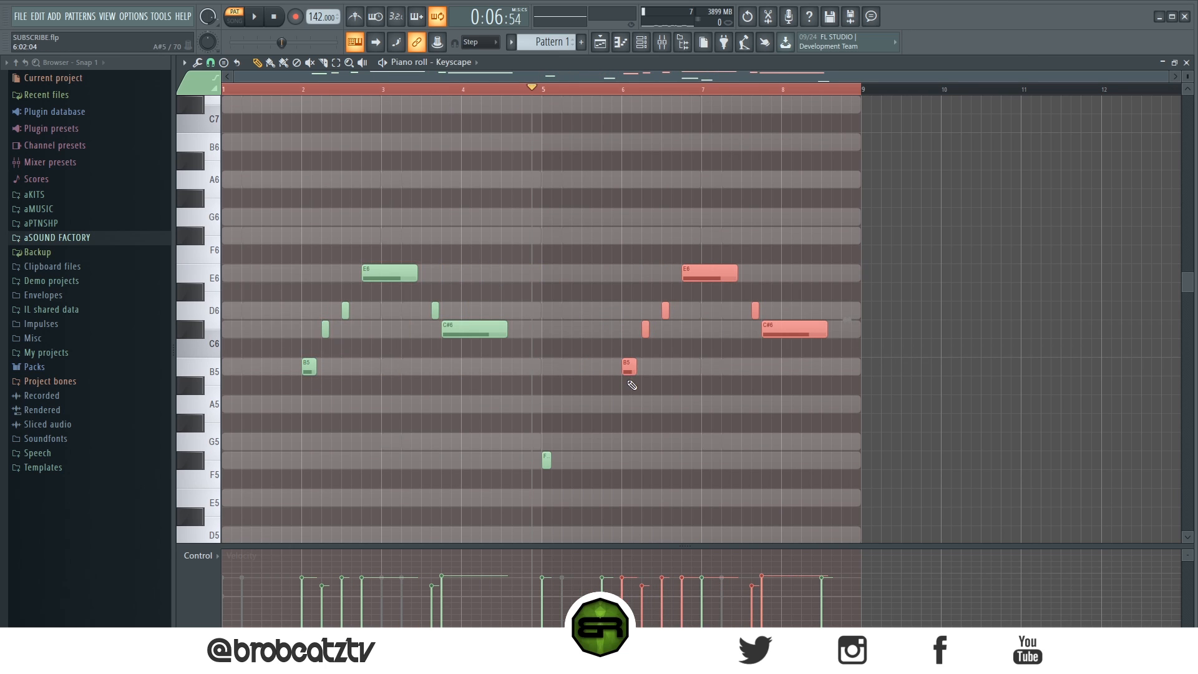
{"action": "left_click", "coordinate": [631, 384], "text": "ctrl"}
{"action": "right_click", "coordinate": [630, 368]}
{"action": "scroll", "coordinate": [687, 340], "scroll_direction": "down", "scroll_amount": 4}
{"action": "scroll", "coordinate": [664, 340], "scroll_direction": "down", "scroll_amount": 1}
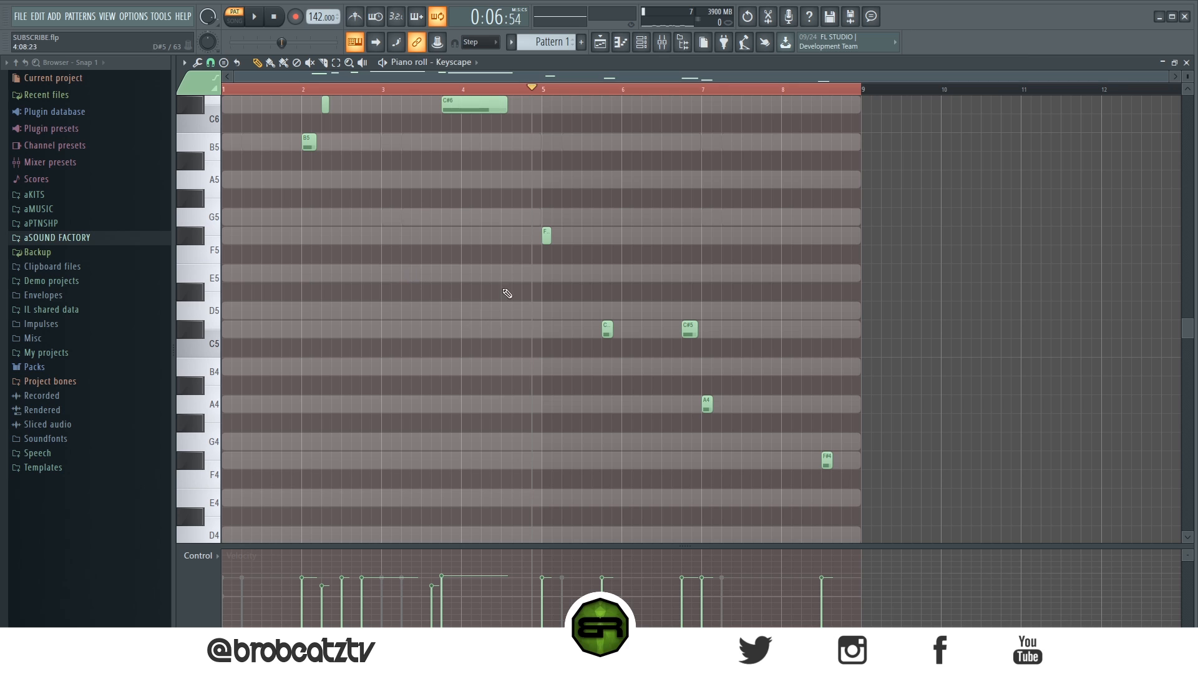
{"action": "scroll", "coordinate": [507, 199], "scroll_direction": "up", "scroll_amount": 5}
{"action": "scroll", "coordinate": [500, 174], "scroll_direction": "down", "scroll_amount": 5}
{"action": "scroll", "coordinate": [503, 171], "scroll_direction": "up", "scroll_amount": 1}
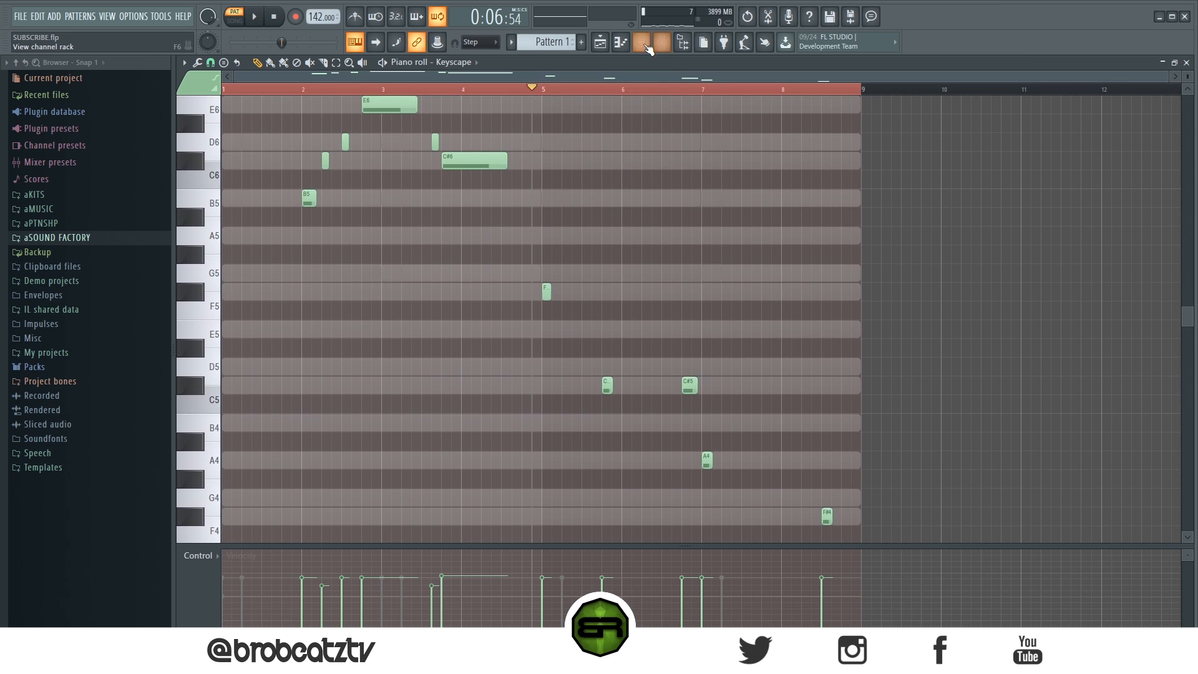
Step: Open the piano roll of the Omnisphere #2 channel and play the pattern from the start
{"action": "left_click", "coordinate": [642, 43]}
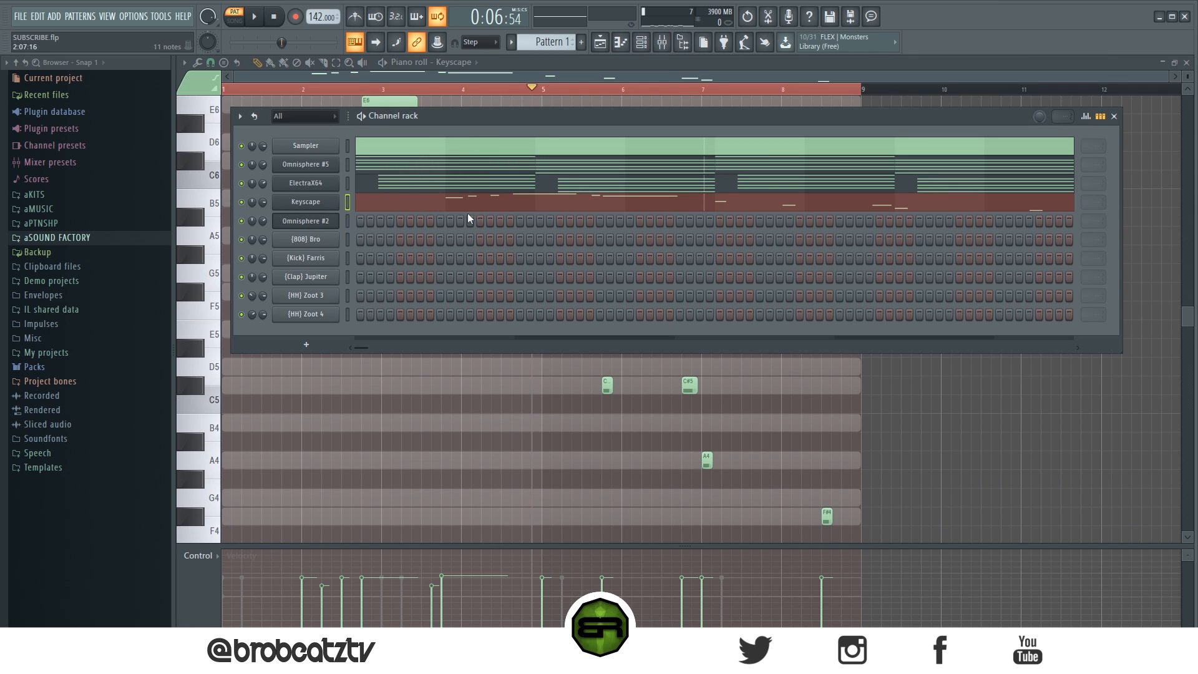
{"action": "right_click", "coordinate": [323, 229]}
{"action": "left_click", "coordinate": [356, 219]}
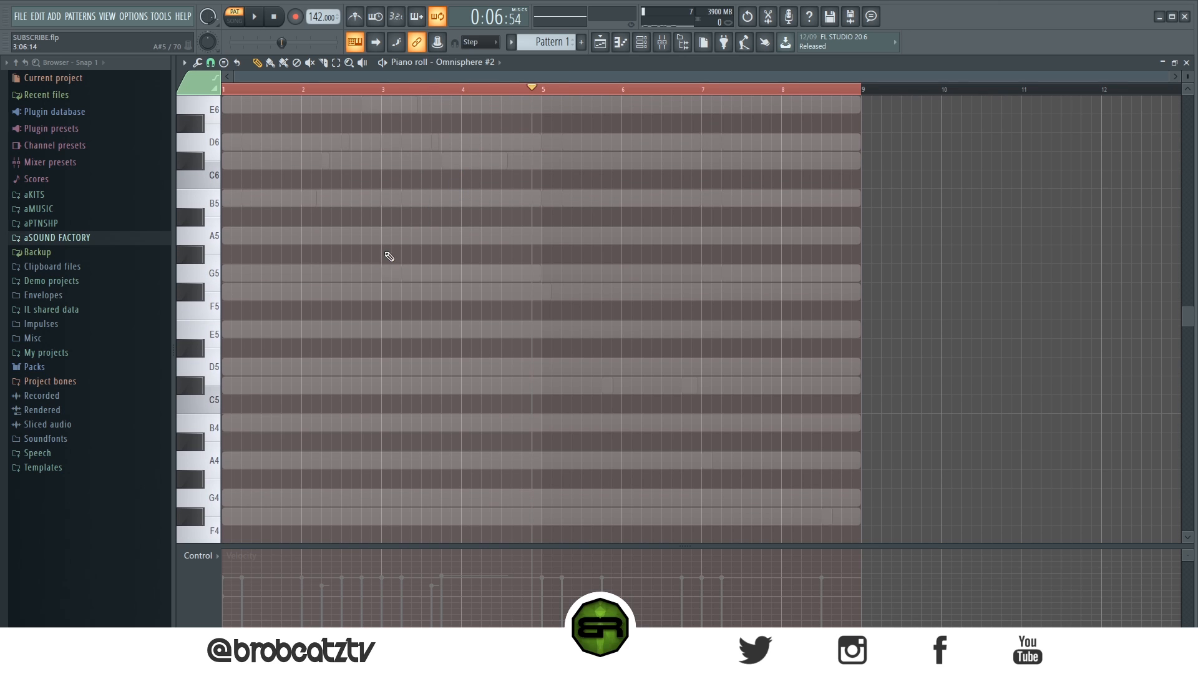
{"action": "key", "text": "space"}
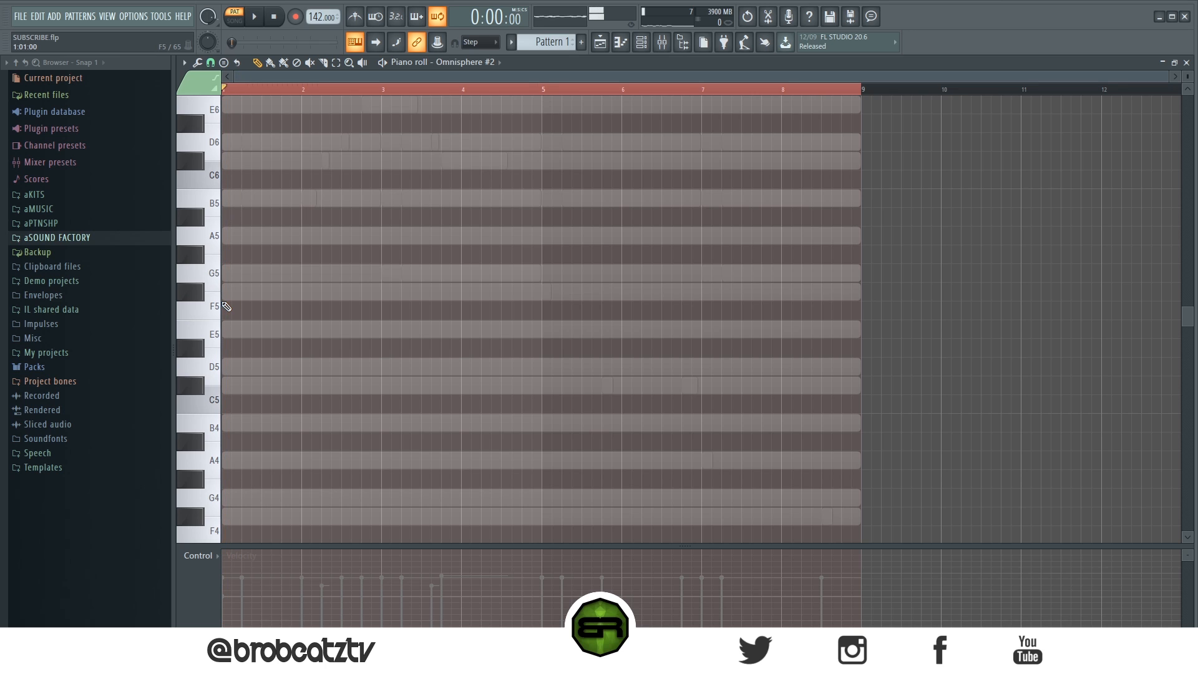
{"action": "key", "text": "space"}
{"action": "key", "text": "space"}
{"action": "key", "text": "space"}
Step: Audition pitches around B6 over the loop, and add short B6 and C#7 notes on beats 2 and 3 of bar 1
{"action": "scroll", "coordinate": [226, 377], "scroll_direction": "up", "scroll_amount": 5}
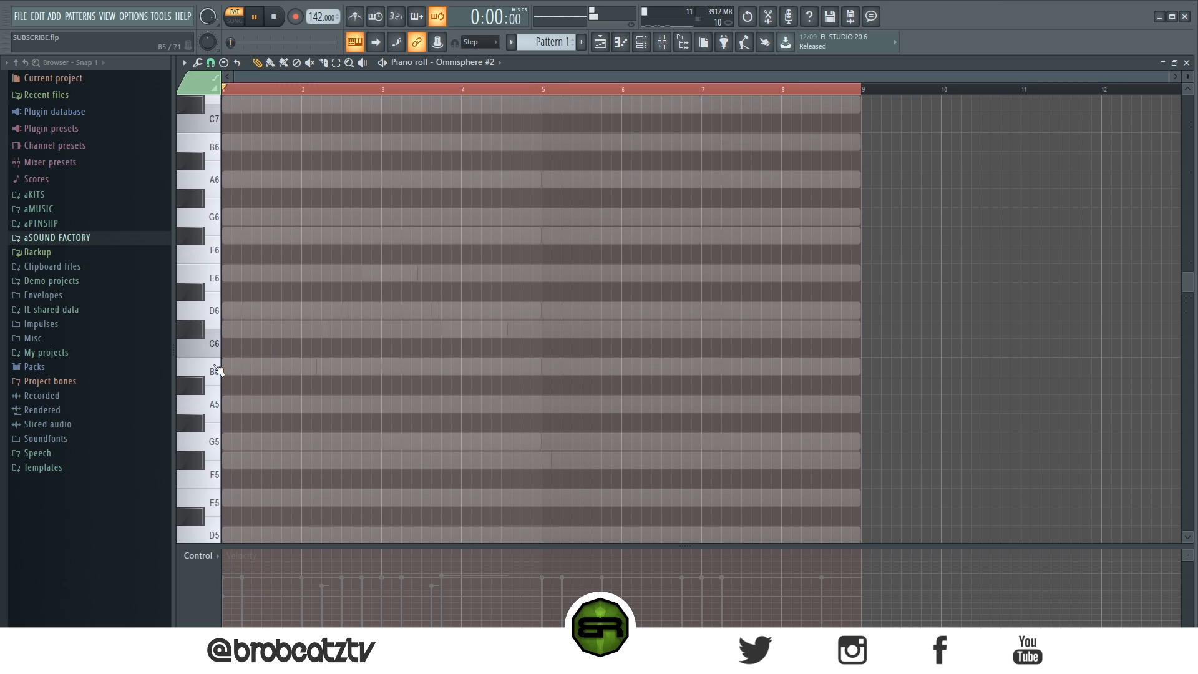
{"action": "scroll", "coordinate": [218, 318], "scroll_direction": "up", "scroll_amount": 3}
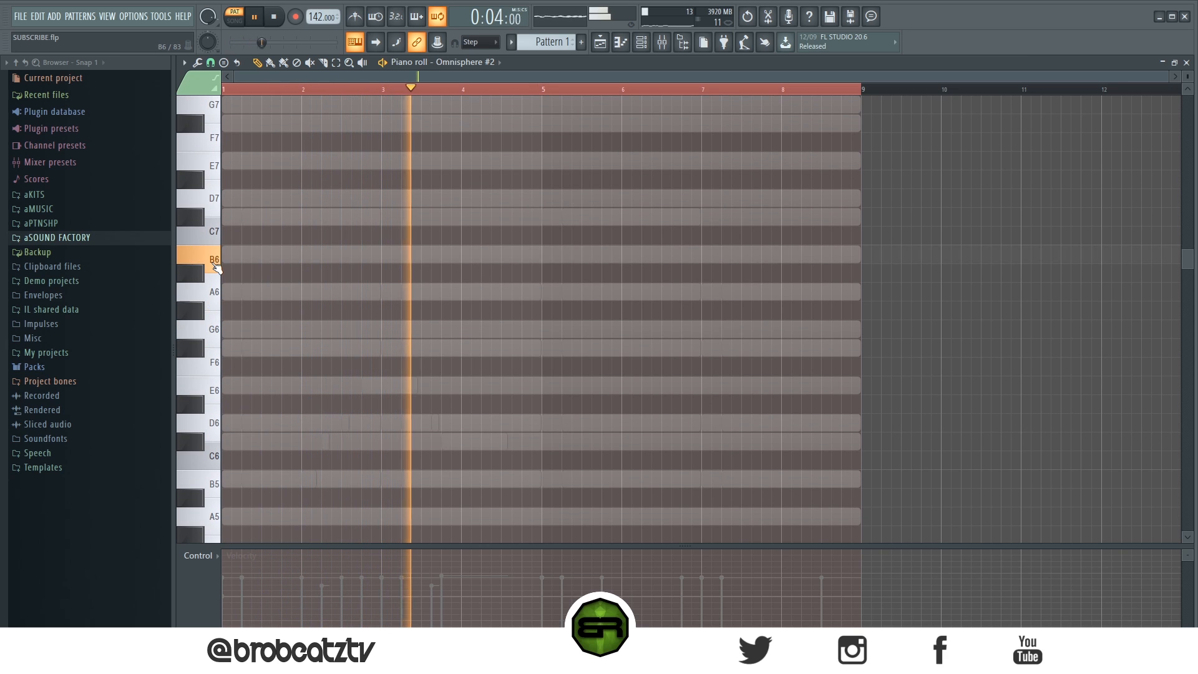
{"action": "key", "text": "space"}
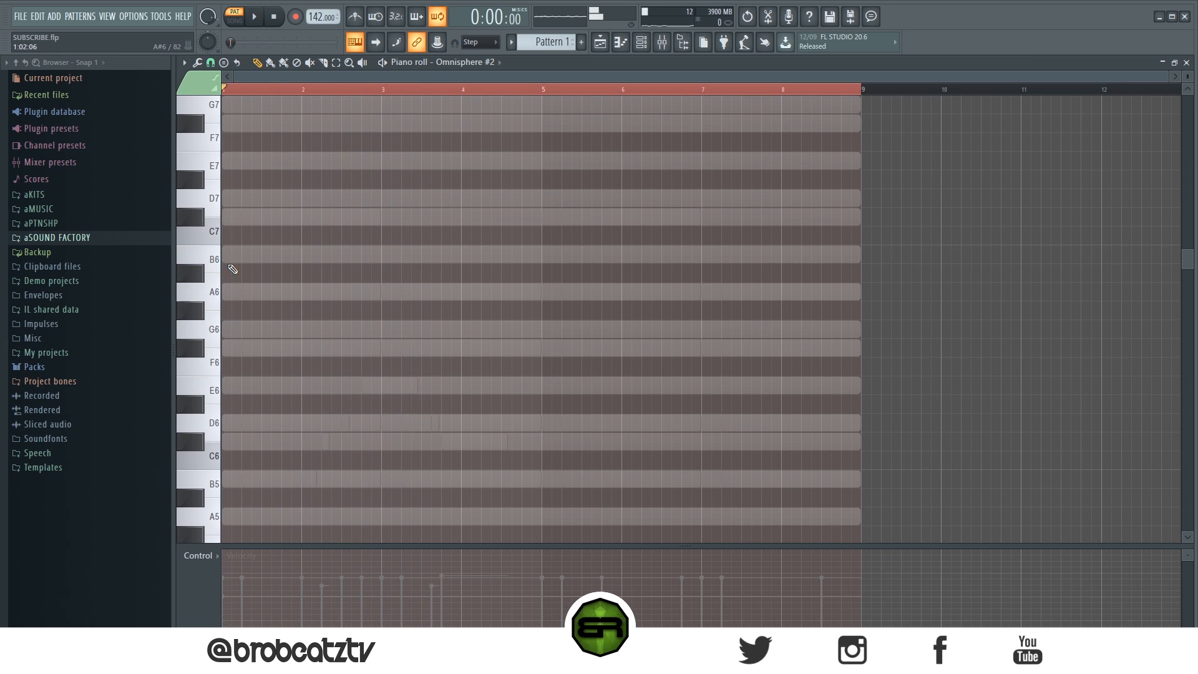
{"action": "left_click", "coordinate": [245, 257]}
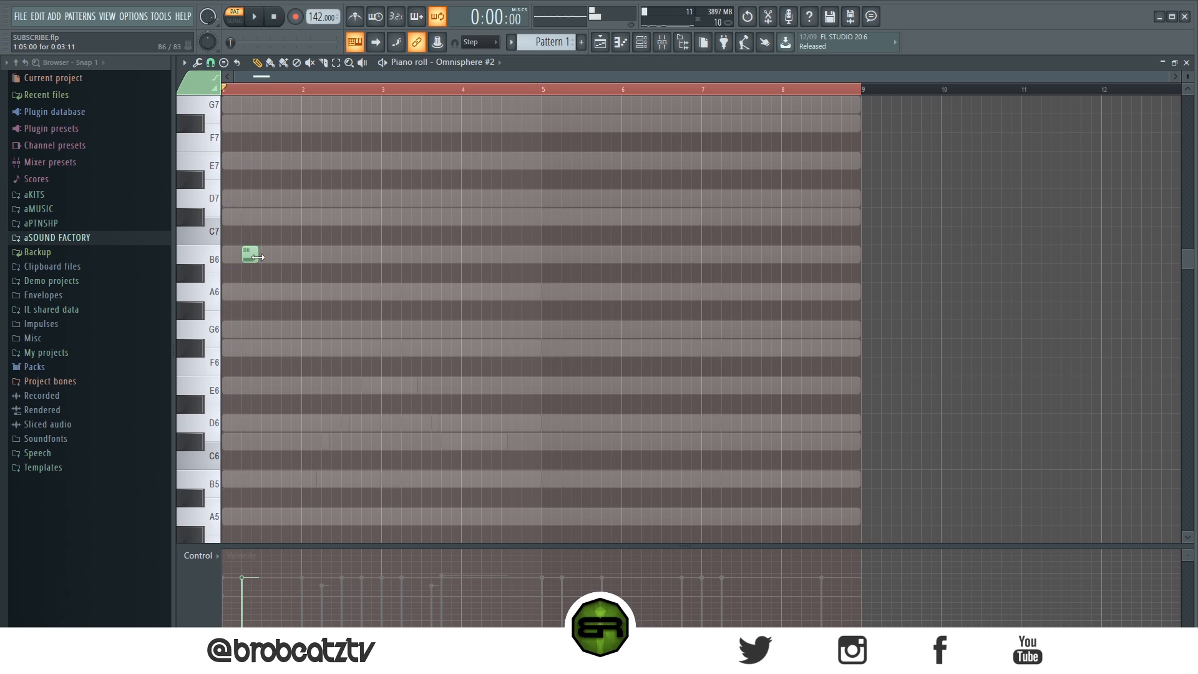
{"action": "key", "text": "space"}
{"action": "key", "text": "space"}
{"action": "left_click", "coordinate": [266, 216]}
{"action": "key", "text": "space"}
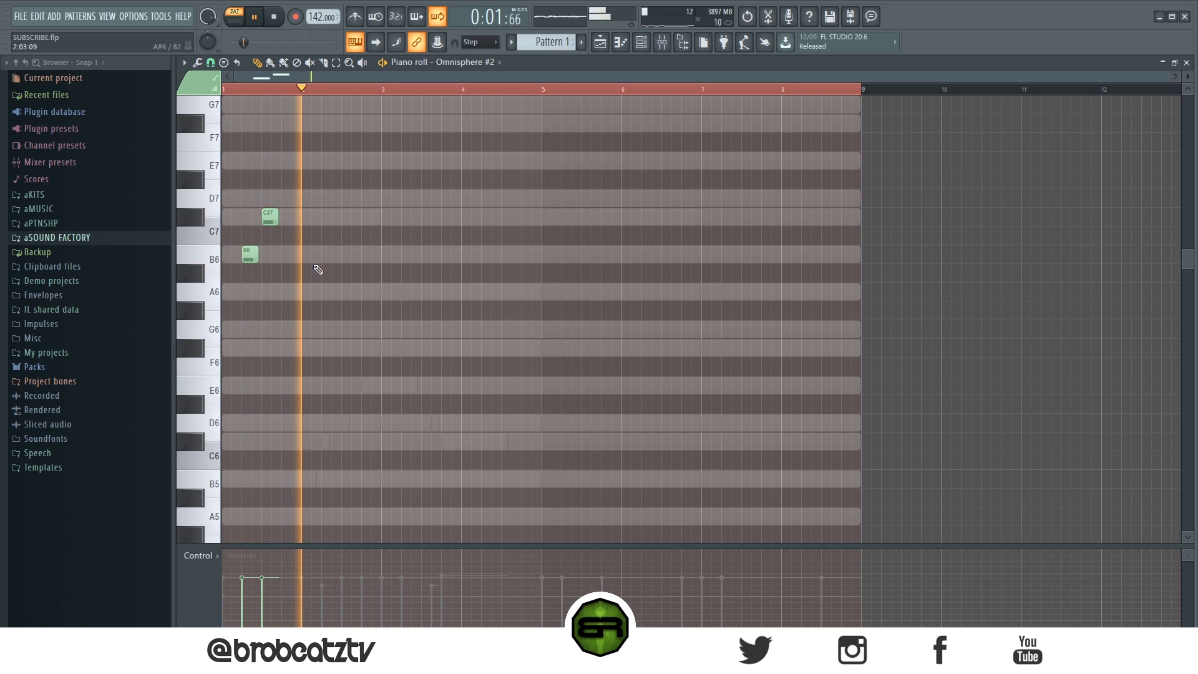
Step: Add rising short C#7, D7 and E7 notes on beats 2 to 4 of bar 2 and play them back
{"action": "left_click", "coordinate": [326, 215]}
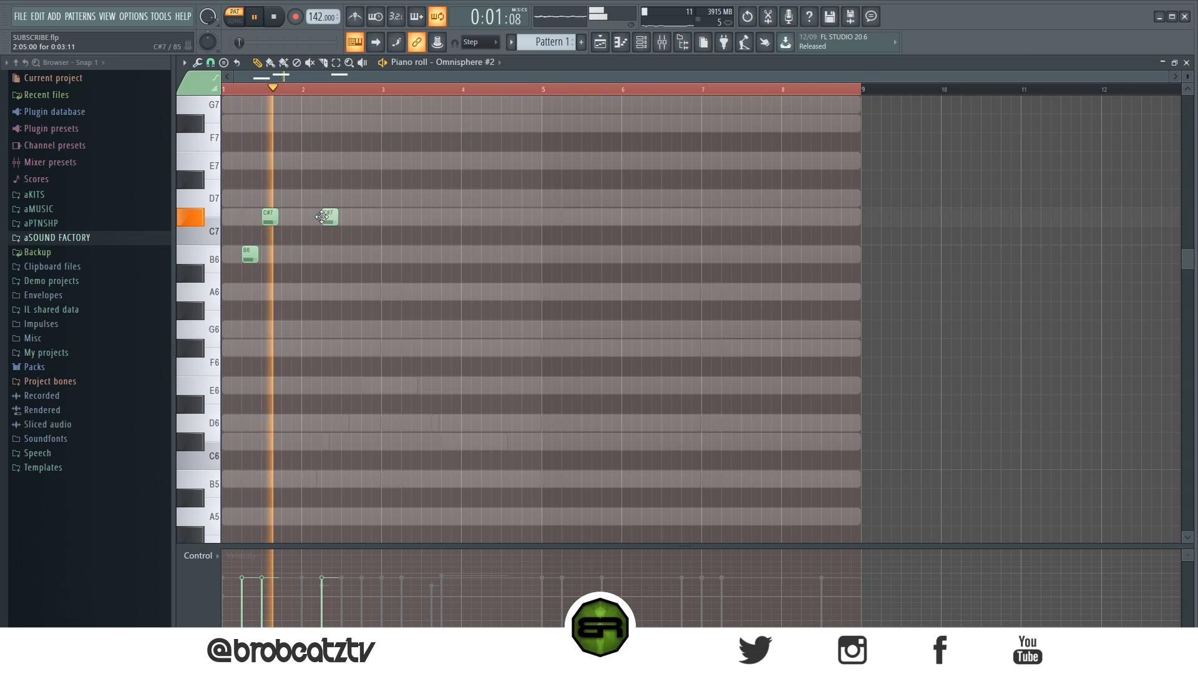
{"action": "key", "text": "space"}
{"action": "left_click", "coordinate": [347, 199]}
{"action": "left_click", "coordinate": [366, 161]}
{"action": "key", "text": "space"}
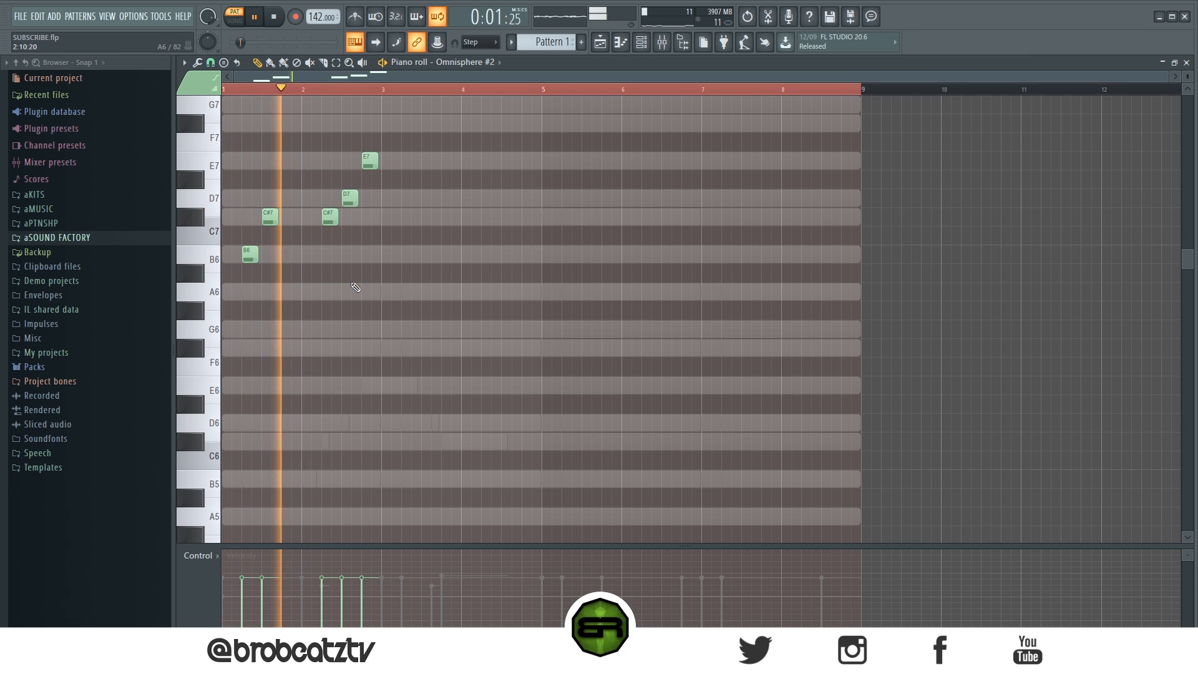
Step: Duplicate the three notes of bar 2 into bar 3, play back, and clear the selection
{"action": "key", "text": "space"}
{"action": "left_click_drag", "start_coordinate": [393, 139], "coordinate": [408, 223]}
{"action": "key", "text": "space"}
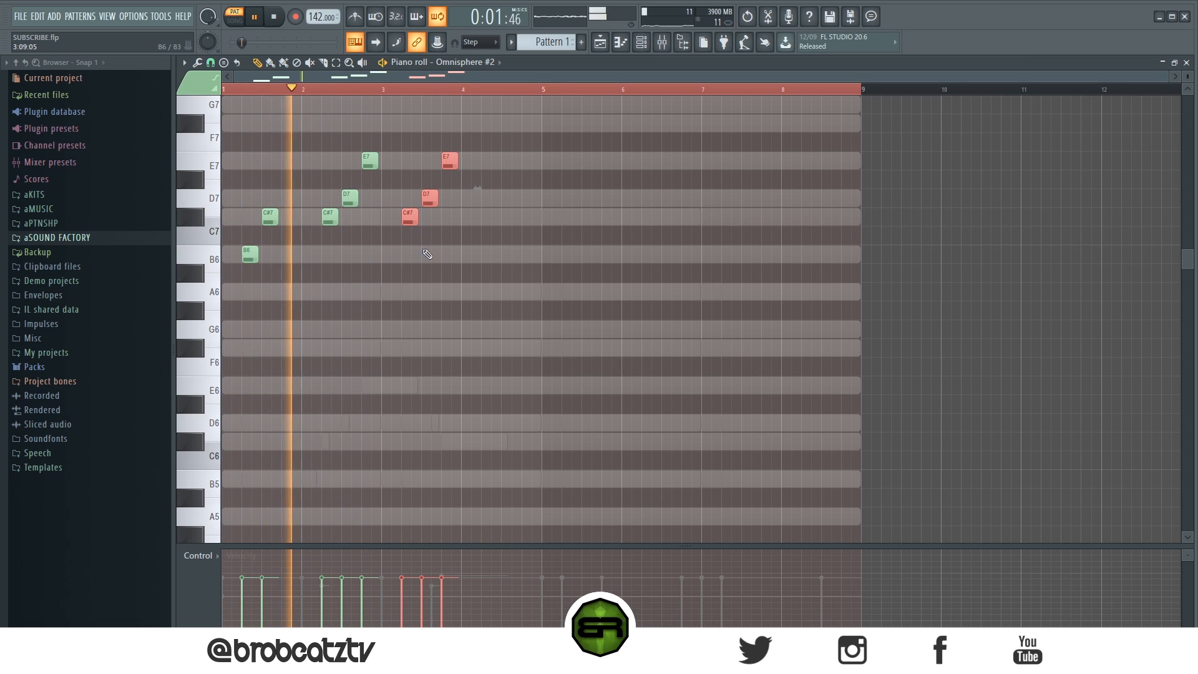
{"action": "left_click", "coordinate": [457, 264], "text": "ctrl"}
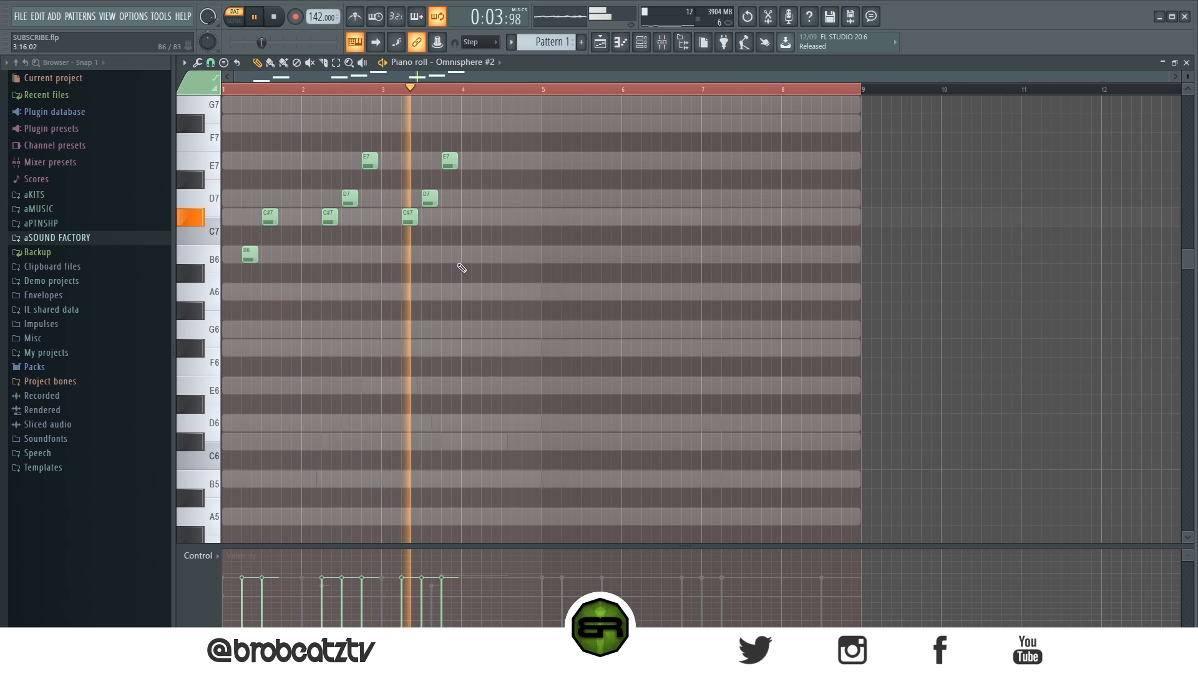
Step: Add short D7, E7 and C#7 notes on beats 2 to 4 of bar 4 and play the melody
{"action": "key", "text": "space"}
{"action": "left_click", "coordinate": [485, 198]}
{"action": "left_click", "coordinate": [503, 161]}
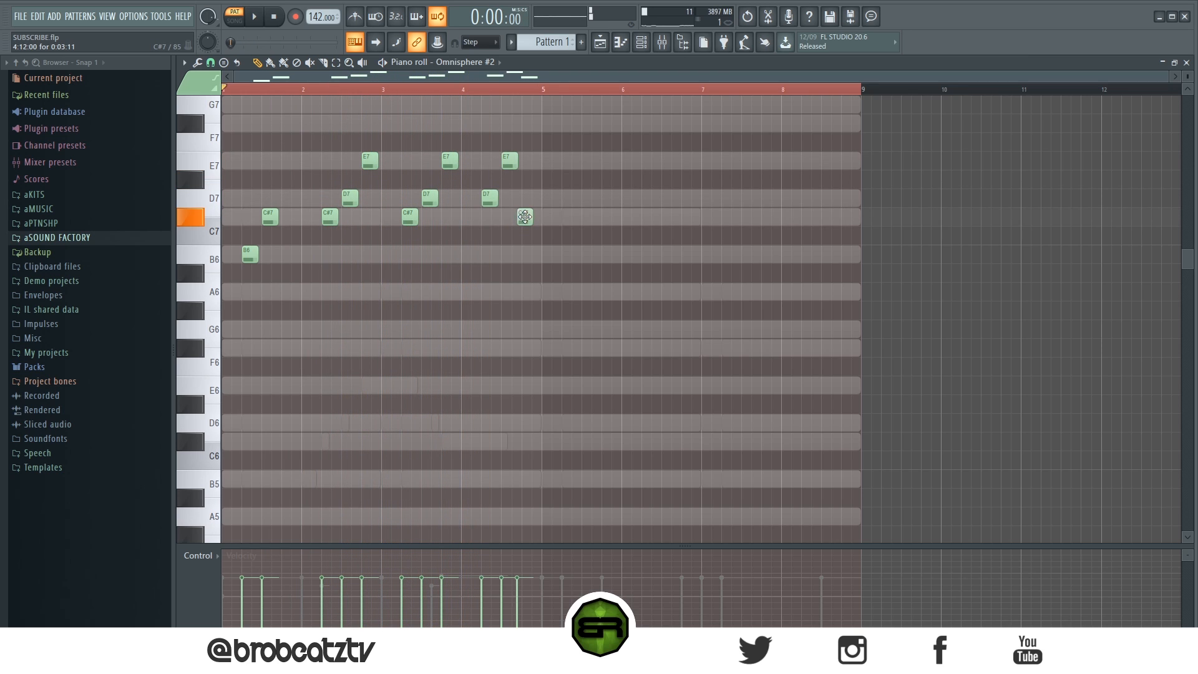
{"action": "key", "text": "space"}
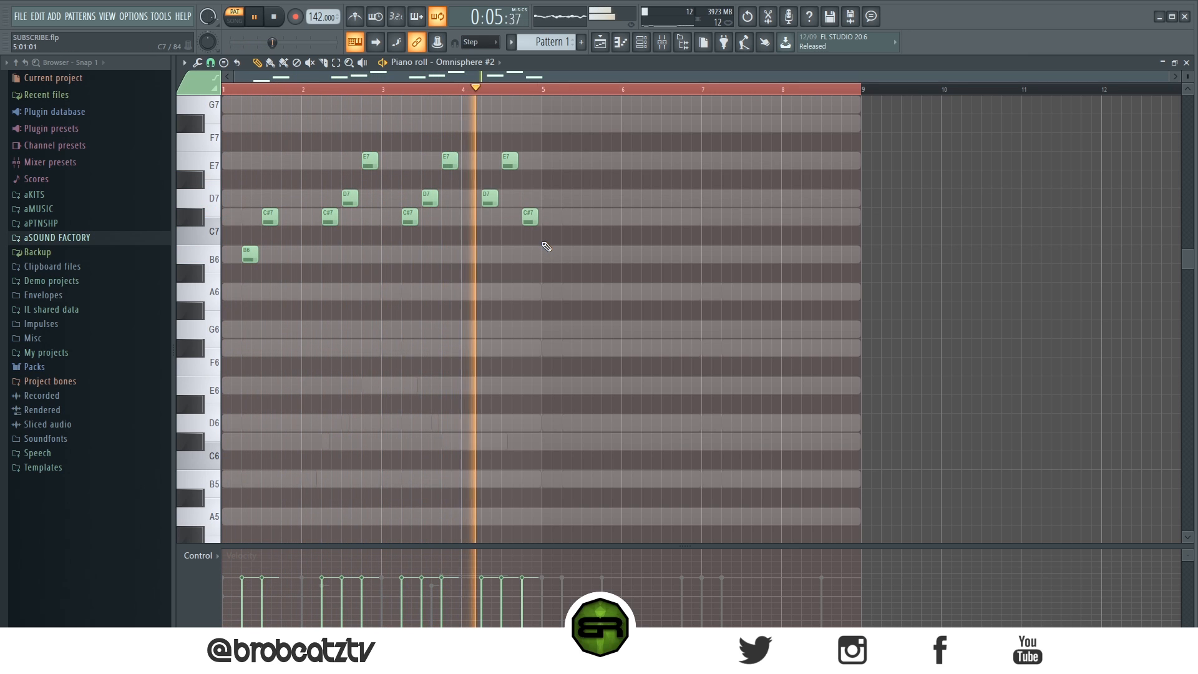
Step: Duplicate the B6 and C#7 notes of bar 1 into bar 5 and play the pattern
{"action": "key", "text": "space"}
{"action": "left_click_drag", "start_coordinate": [277, 210], "coordinate": [569, 274]}
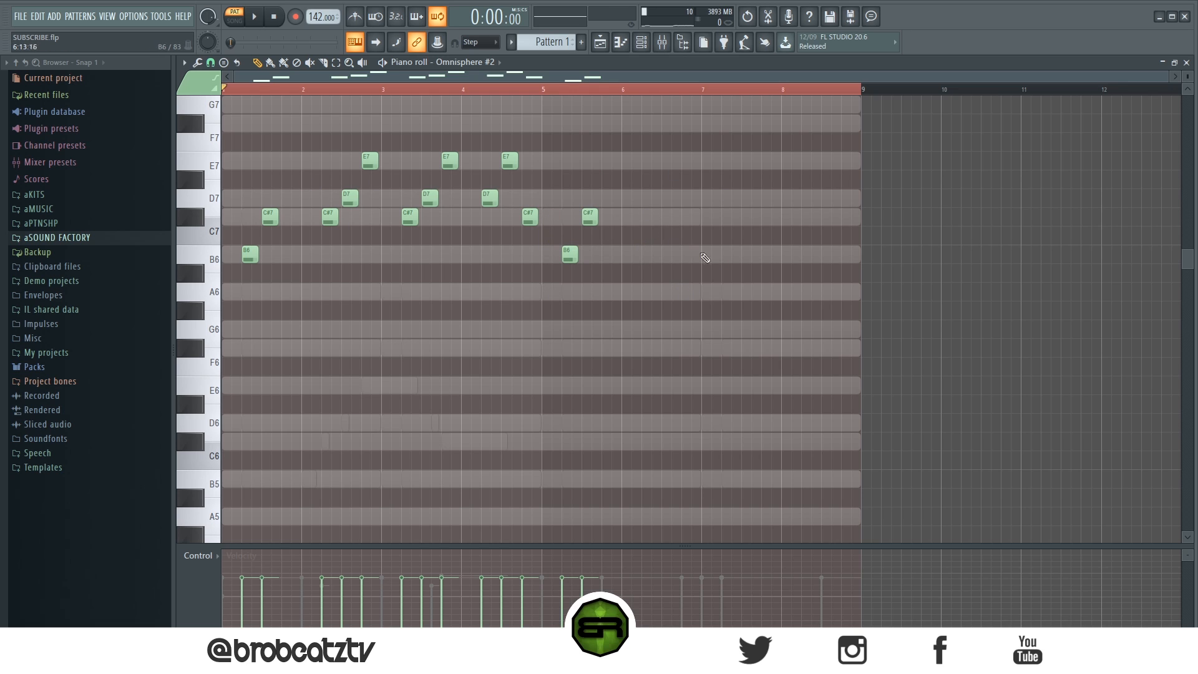
{"action": "key", "text": "space"}
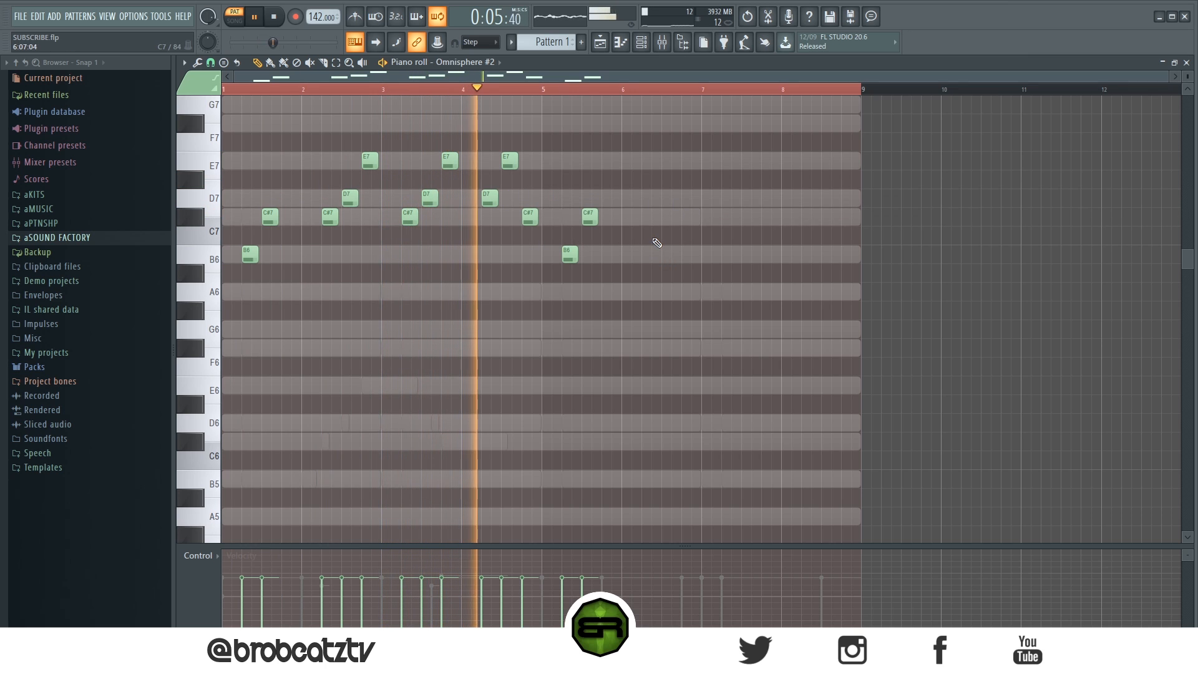
Step: Add rising short D7, E7 and F#7 notes on beats 2 to 4 of both bar 6 and bar 7
{"action": "left_click", "coordinate": [645, 200]}
{"action": "left_click", "coordinate": [665, 163]}
{"action": "left_click", "coordinate": [687, 125]}
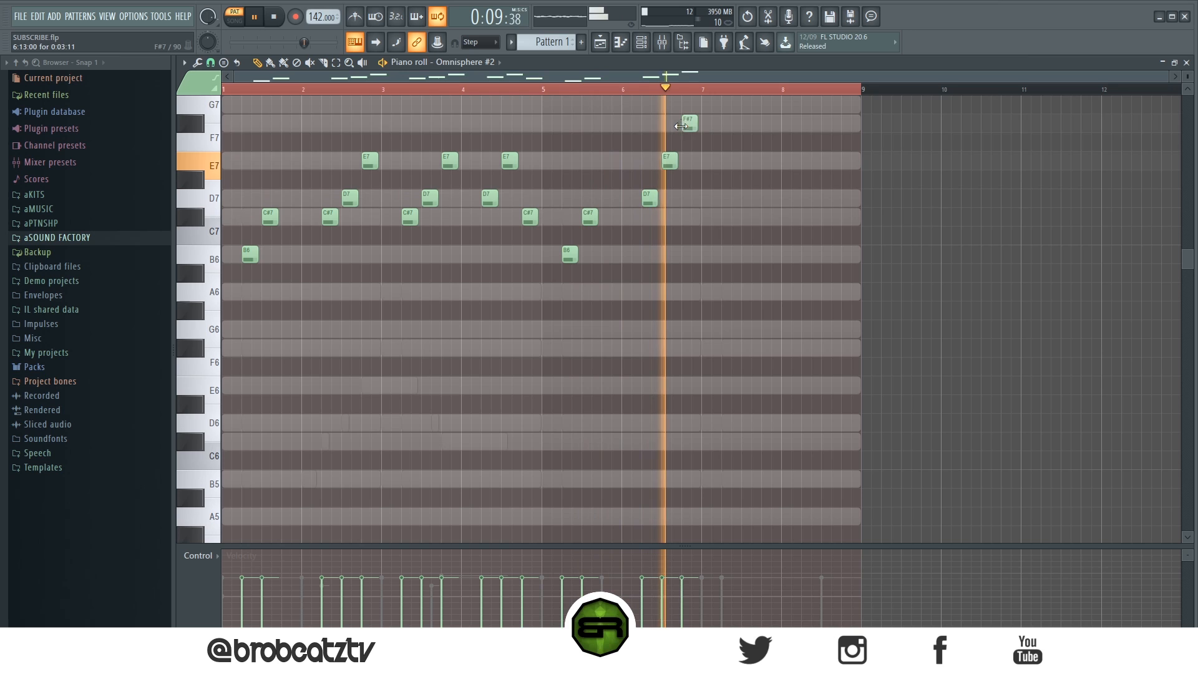
{"action": "key", "text": "space"}
{"action": "left_click", "coordinate": [729, 199]}
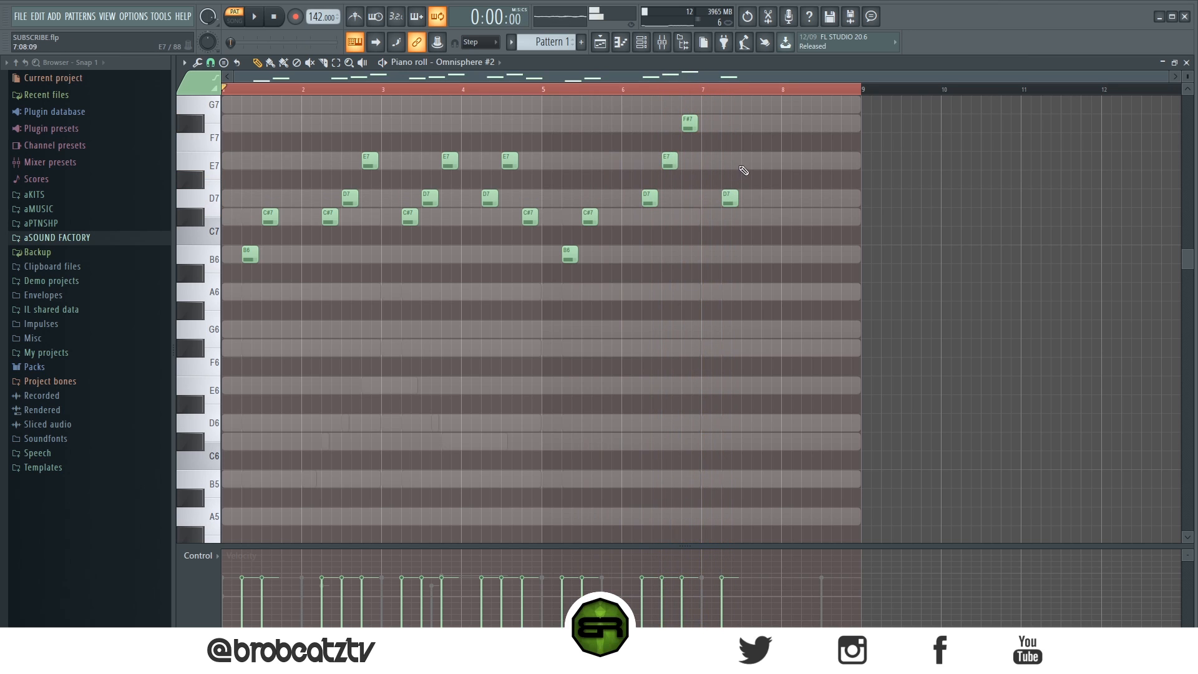
{"action": "left_click", "coordinate": [749, 162]}
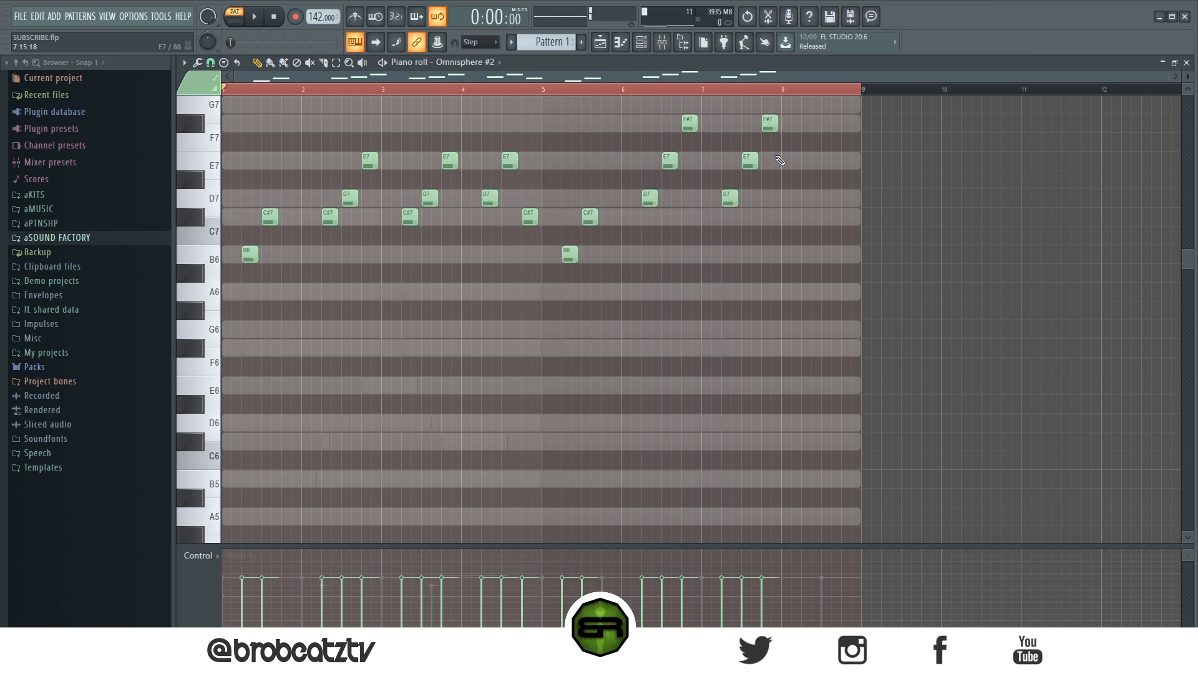
Step: Add falling F#7, E7 and C#7 notes on beats 2 to 4 of bar 8, and play the whole pattern through
{"action": "left_click", "coordinate": [820, 161]}
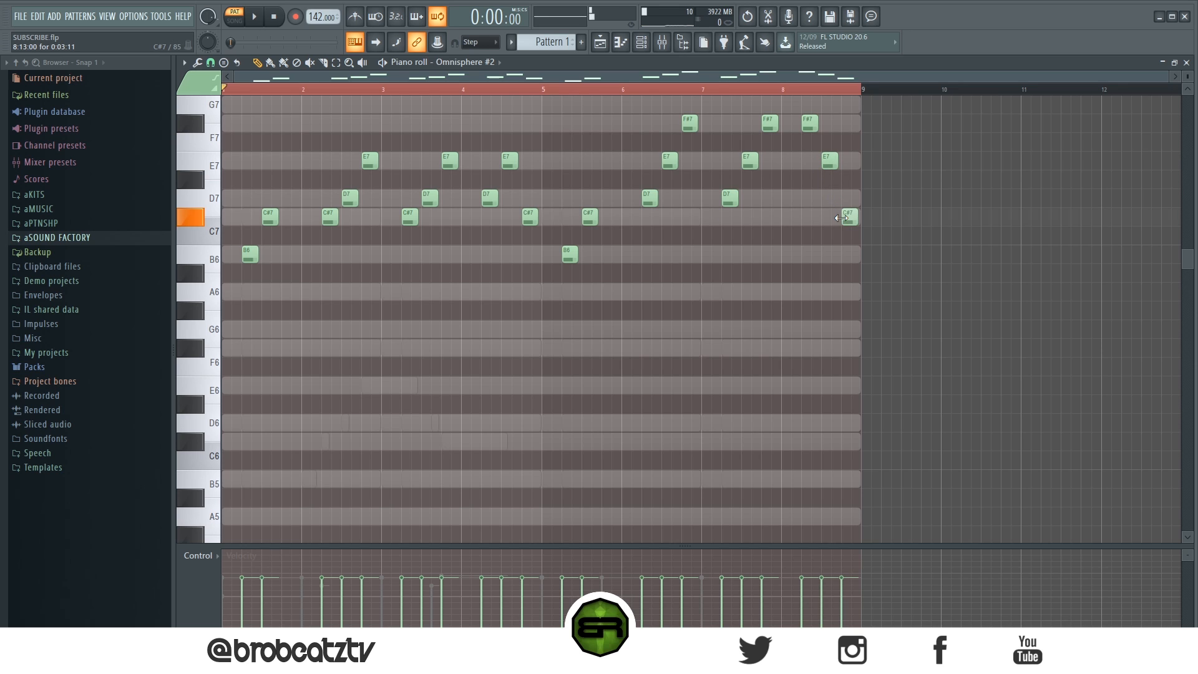
{"action": "key", "text": "space"}
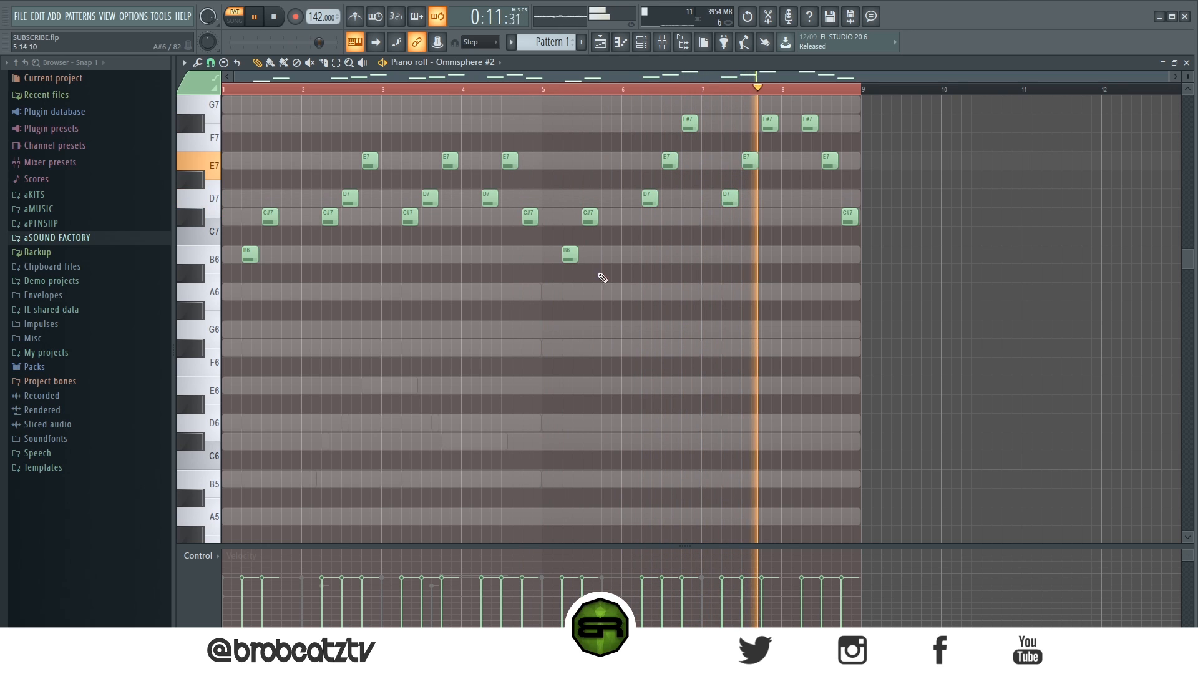
{"action": "left_click", "coordinate": [275, 17]}
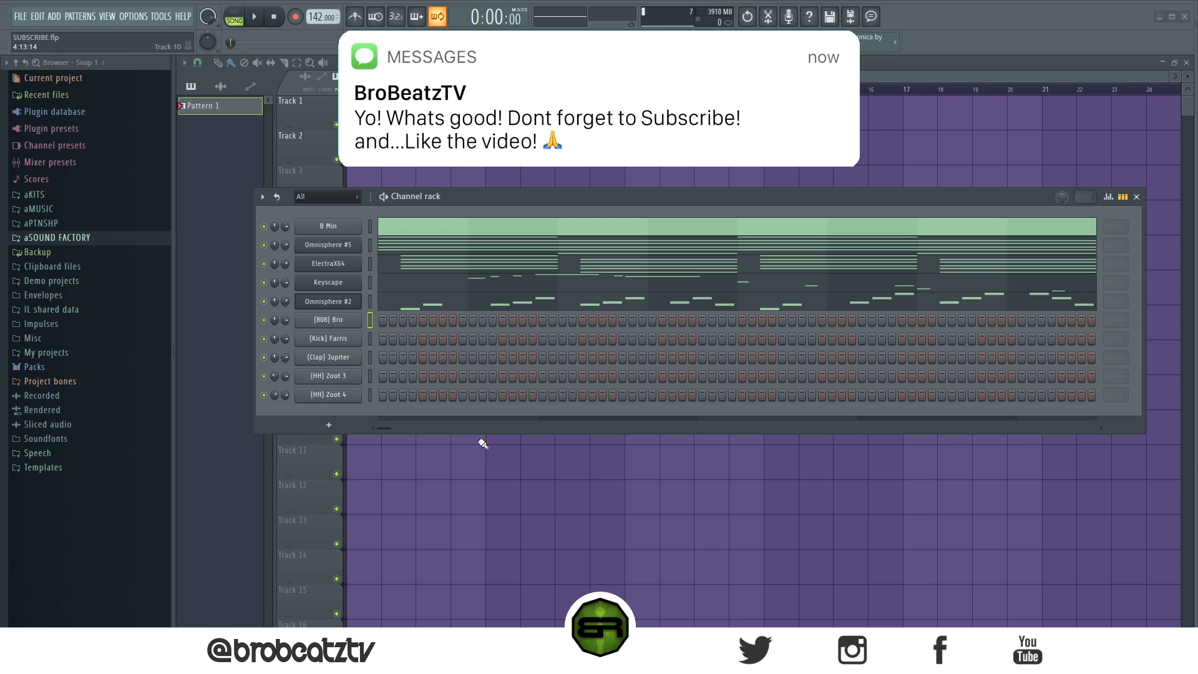
Step: Open the piano roll of the (808) Bro channel and start playback
{"action": "right_click", "coordinate": [335, 324]}
{"action": "left_click", "coordinate": [404, 321]}
{"action": "key", "text": "space"}
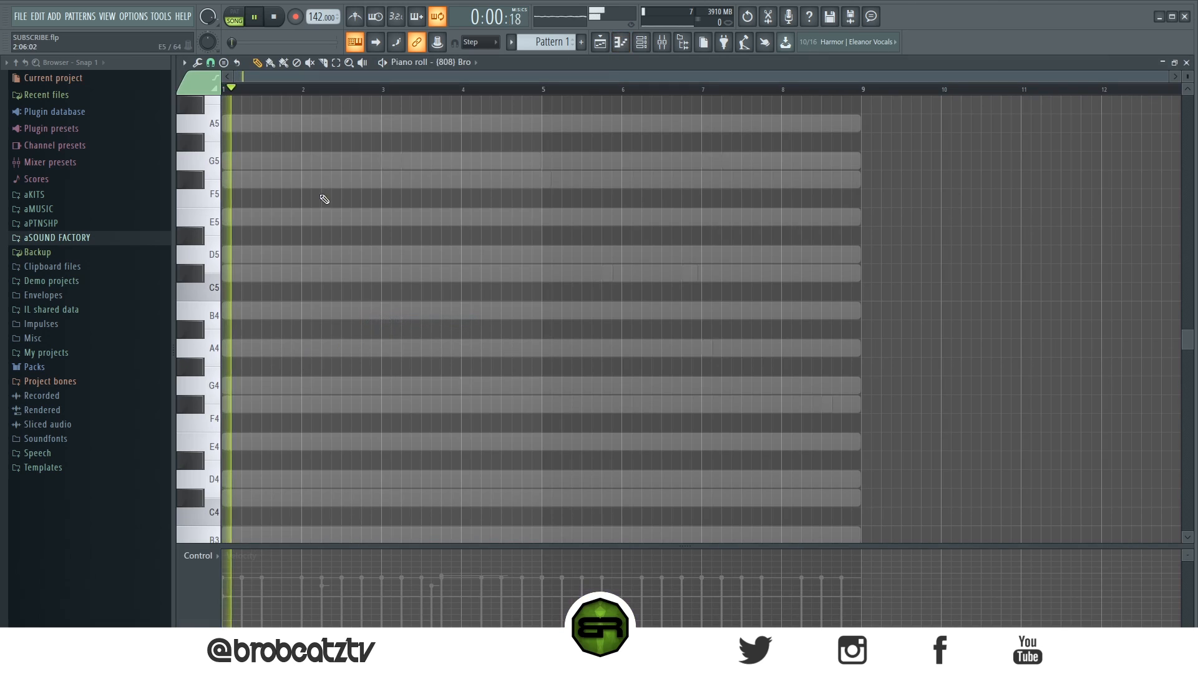
Step: Place five B4 notes across bars 1 and 2, shortening the last one, and end bar 2 with short C#5 and E5 notes
{"action": "key", "text": "space"}
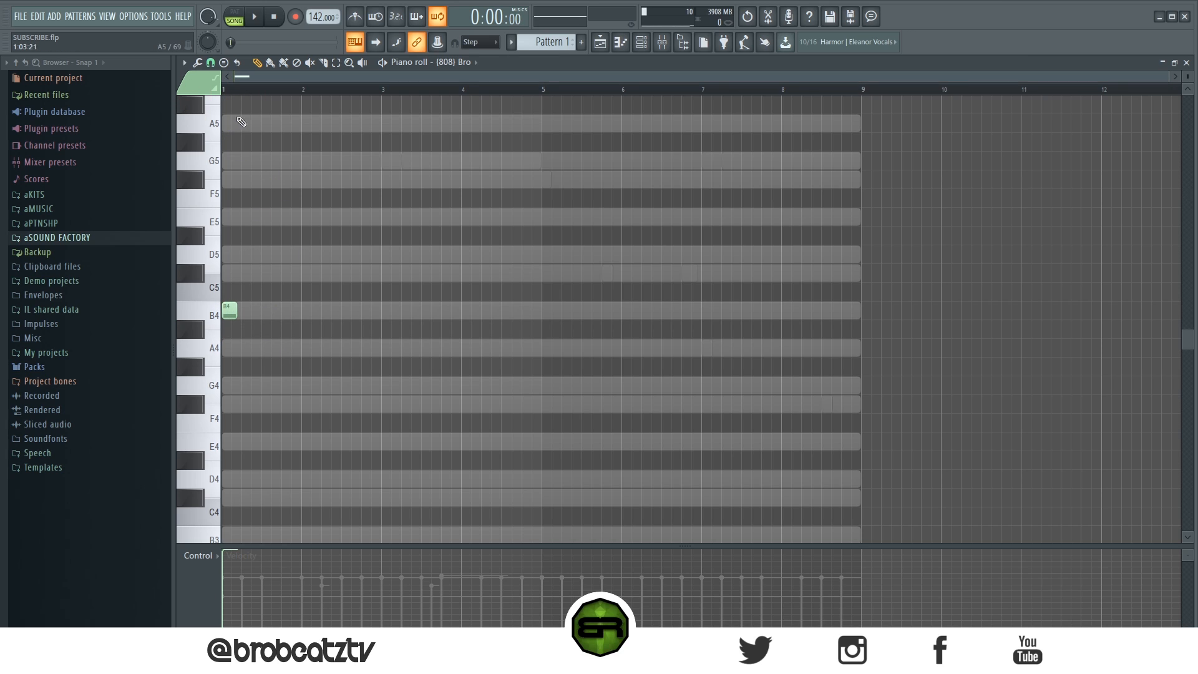
{"action": "key", "text": "space"}
{"action": "left_click", "coordinate": [258, 312]}
{"action": "left_click", "coordinate": [285, 316]}
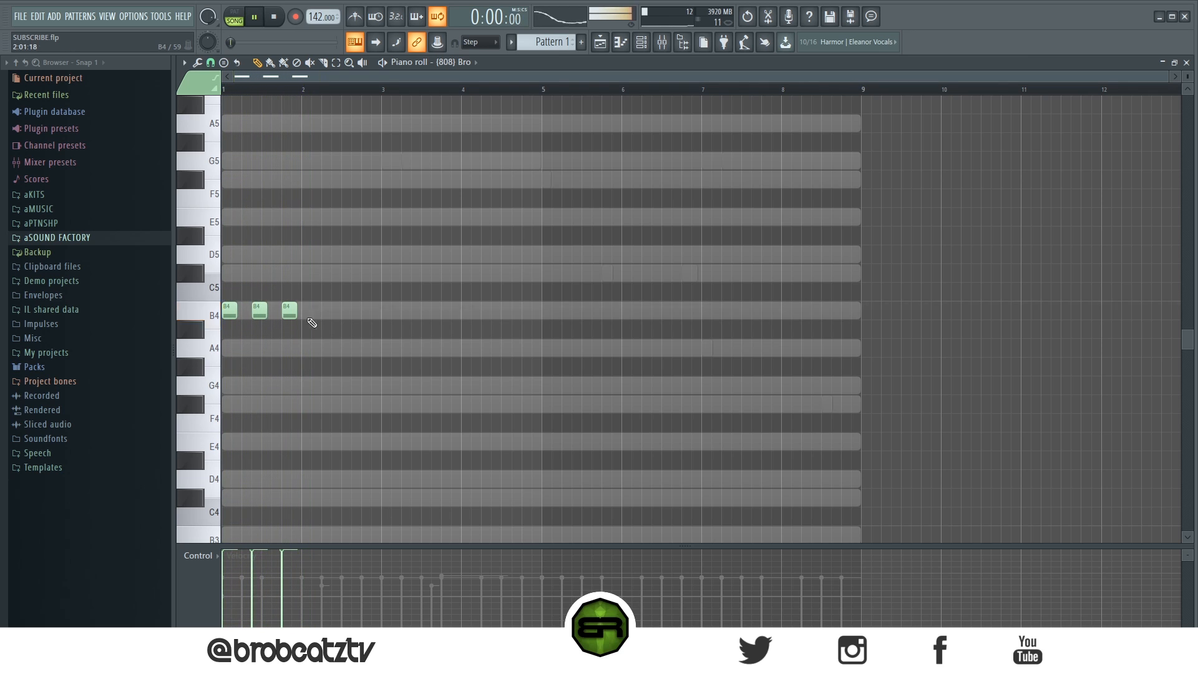
{"action": "left_click", "coordinate": [326, 314]}
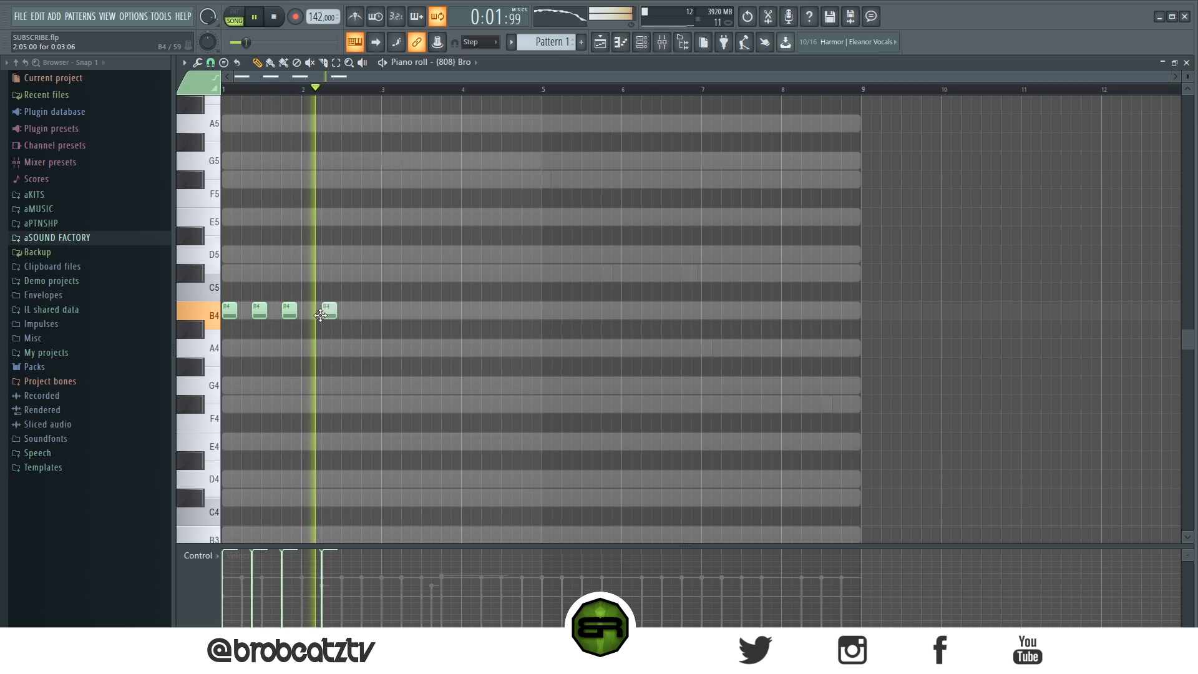
{"action": "left_click", "coordinate": [360, 313]}
{"action": "key", "text": "space"}
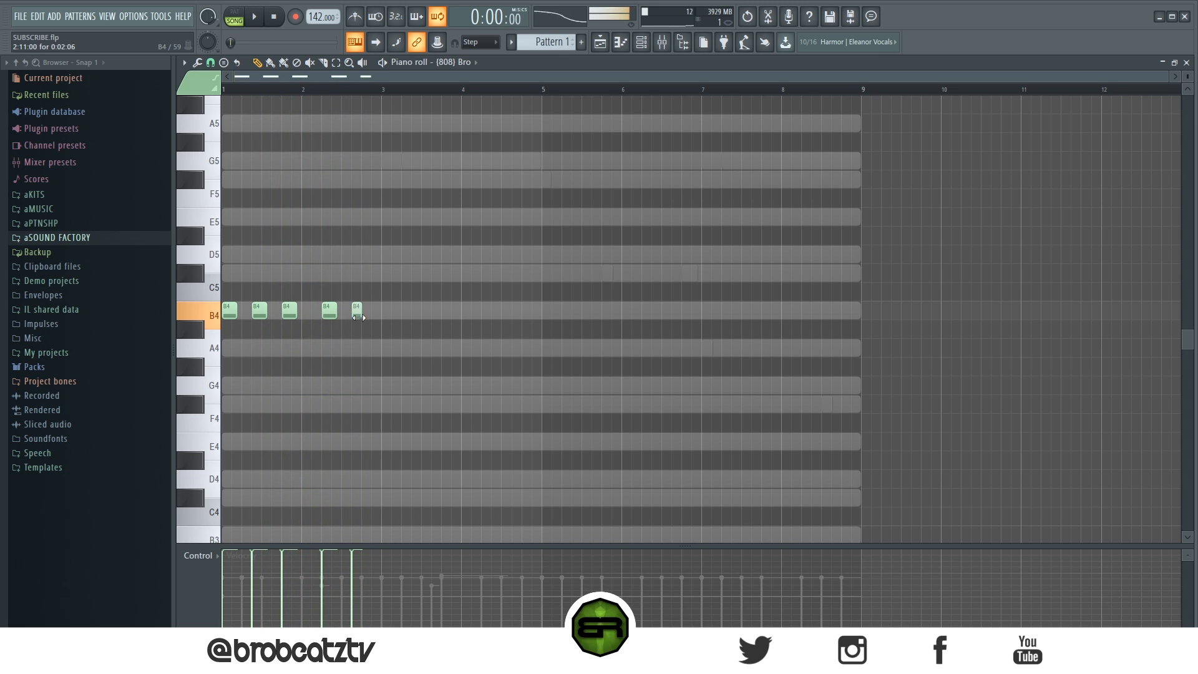
{"action": "left_click", "coordinate": [361, 276]}
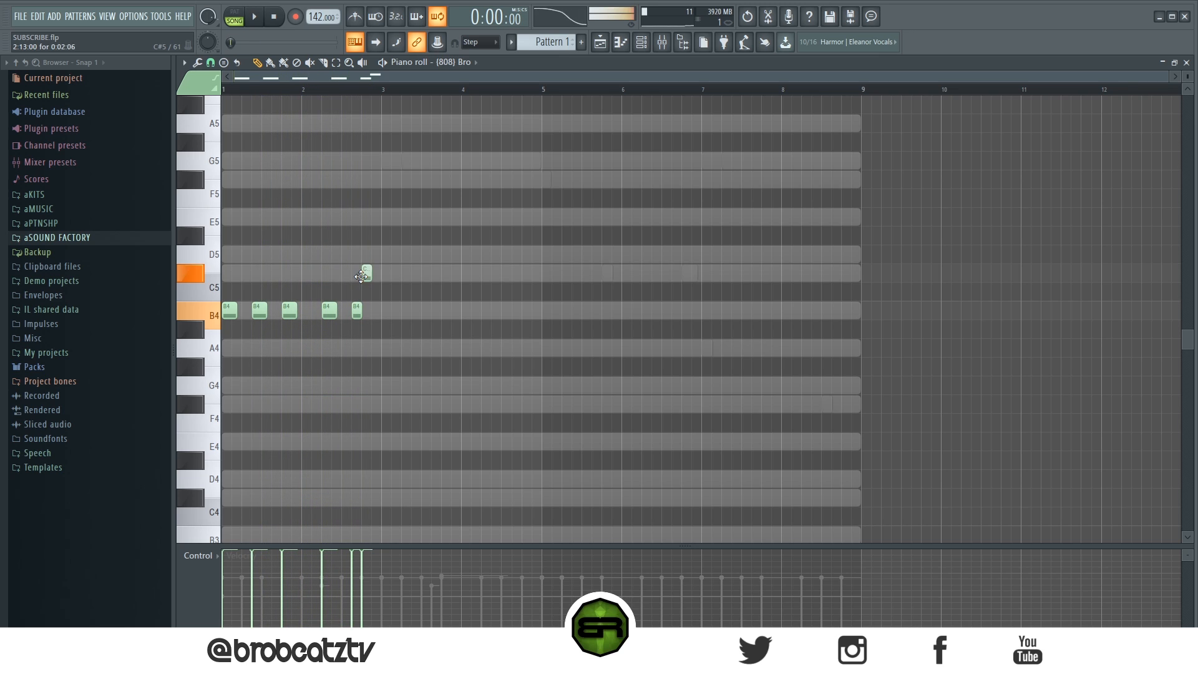
{"action": "left_click", "coordinate": [375, 222]}
Step: Copy the five B4 notes to the start of bar 3 transposed to G5, and play the pattern
{"action": "left_click_drag", "start_coordinate": [381, 312], "coordinate": [221, 321]}
{"action": "key", "text": "space"}
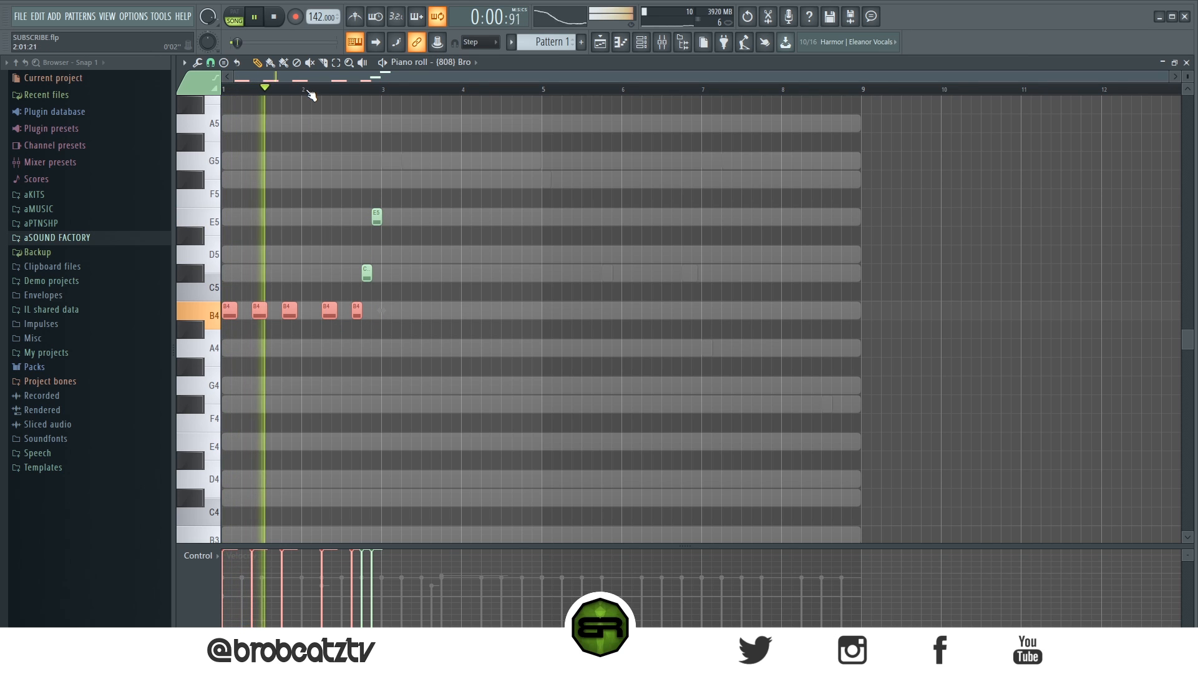
{"action": "scroll", "coordinate": [310, 92], "scroll_direction": "up", "scroll_amount": 3}
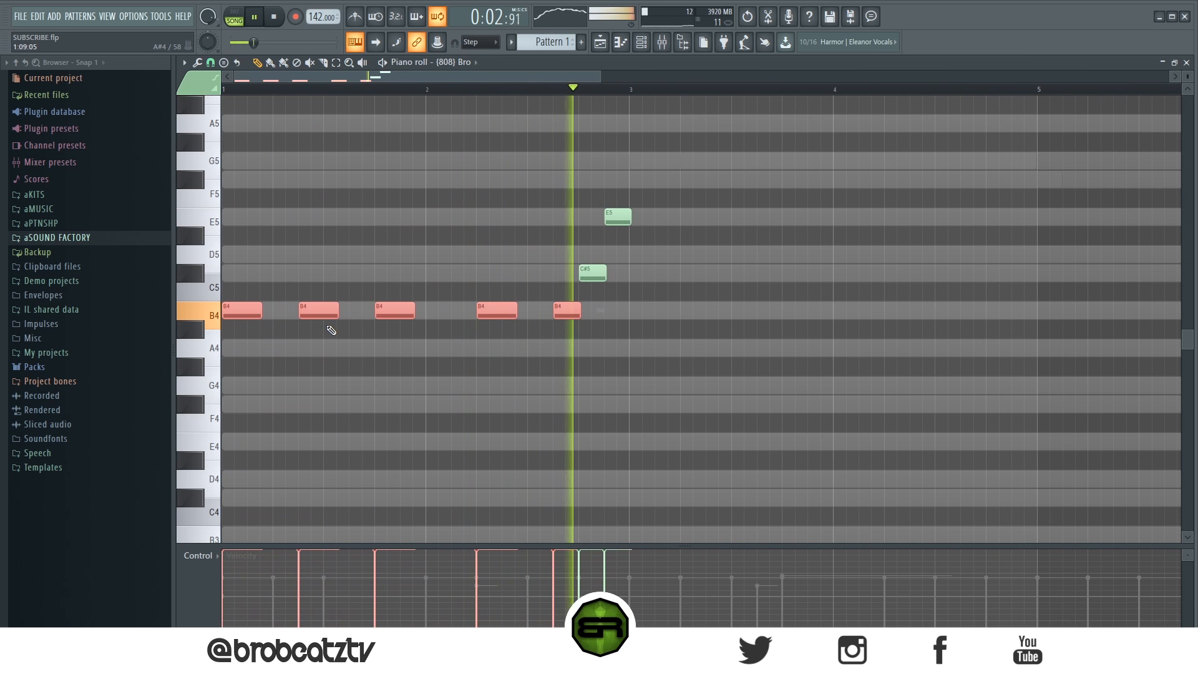
{"action": "key", "text": "space"}
{"action": "left_click_drag", "start_coordinate": [254, 312], "coordinate": [618, 162]}
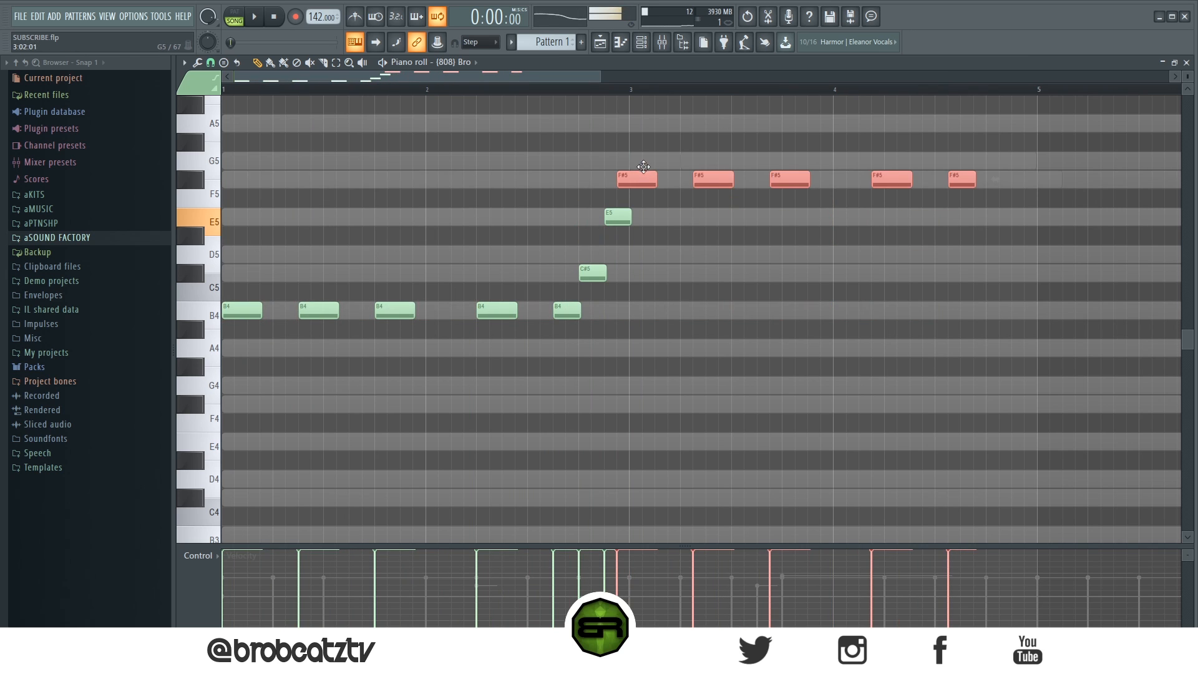
{"action": "key", "text": "space"}
{"action": "scroll", "coordinate": [591, 95], "scroll_direction": "down", "scroll_amount": 2}
{"action": "left_click", "coordinate": [703, 324], "text": "ctrl"}
{"action": "scroll", "coordinate": [688, 327], "scroll_direction": "up", "scroll_amount": 1}
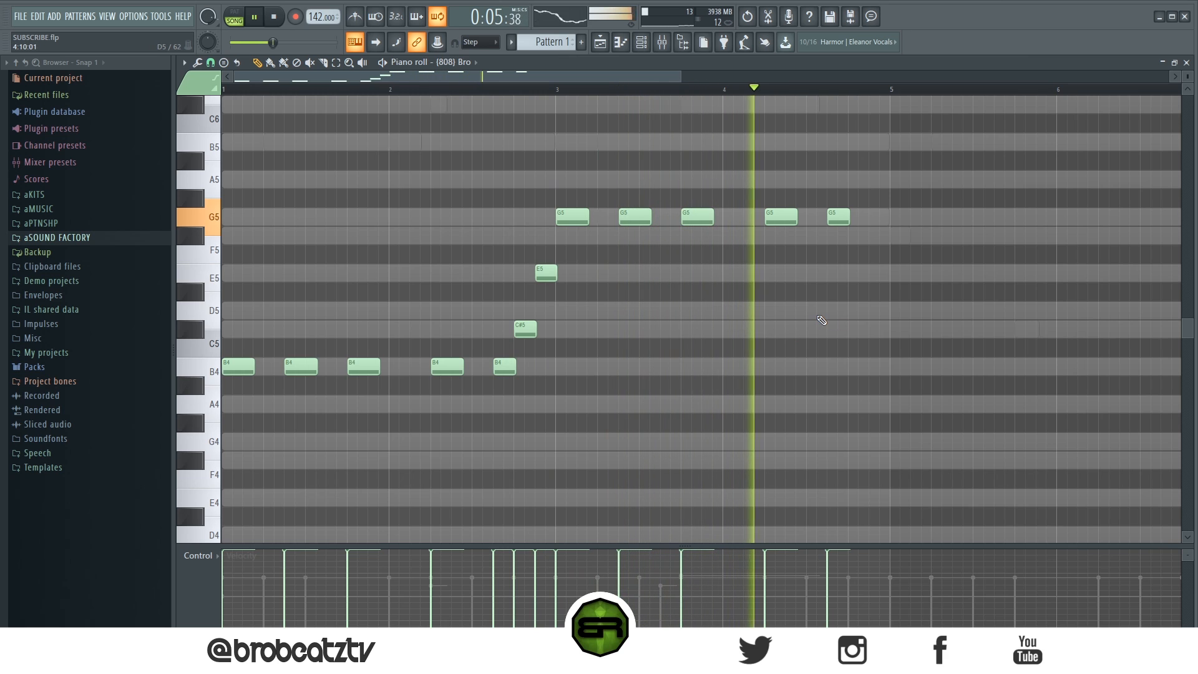
Step: Add two short C#5 notes back to back at the end of bar 4
{"action": "left_click", "coordinate": [856, 329]}
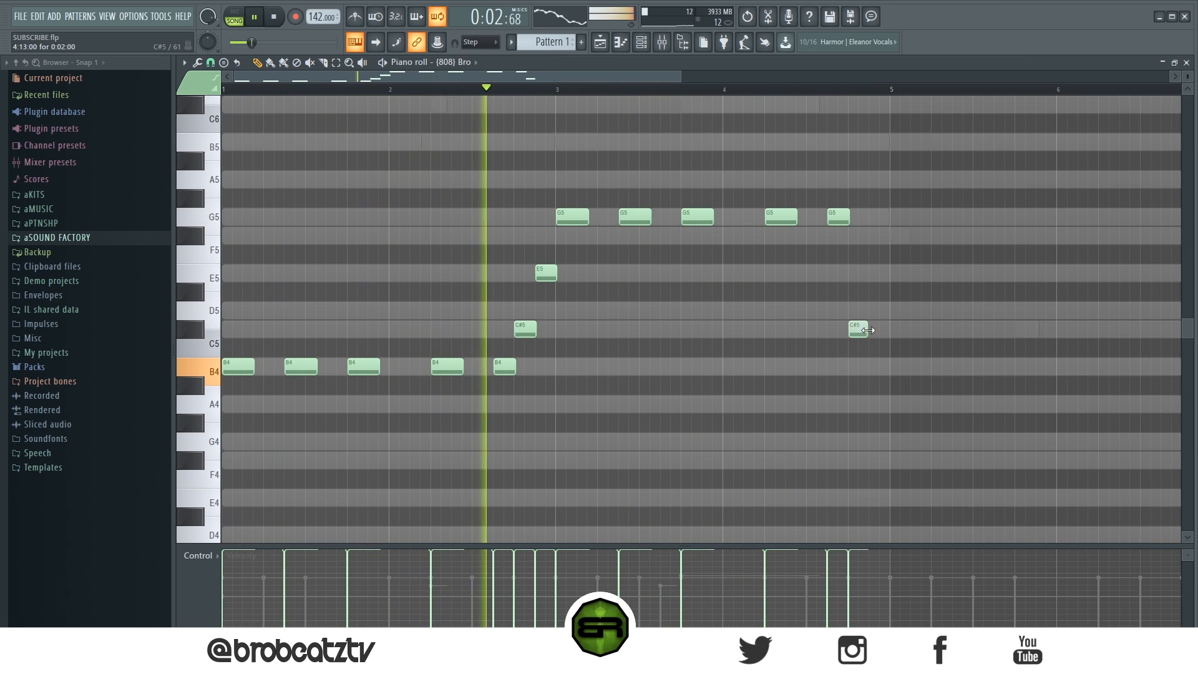
{"action": "left_click", "coordinate": [876, 329]}
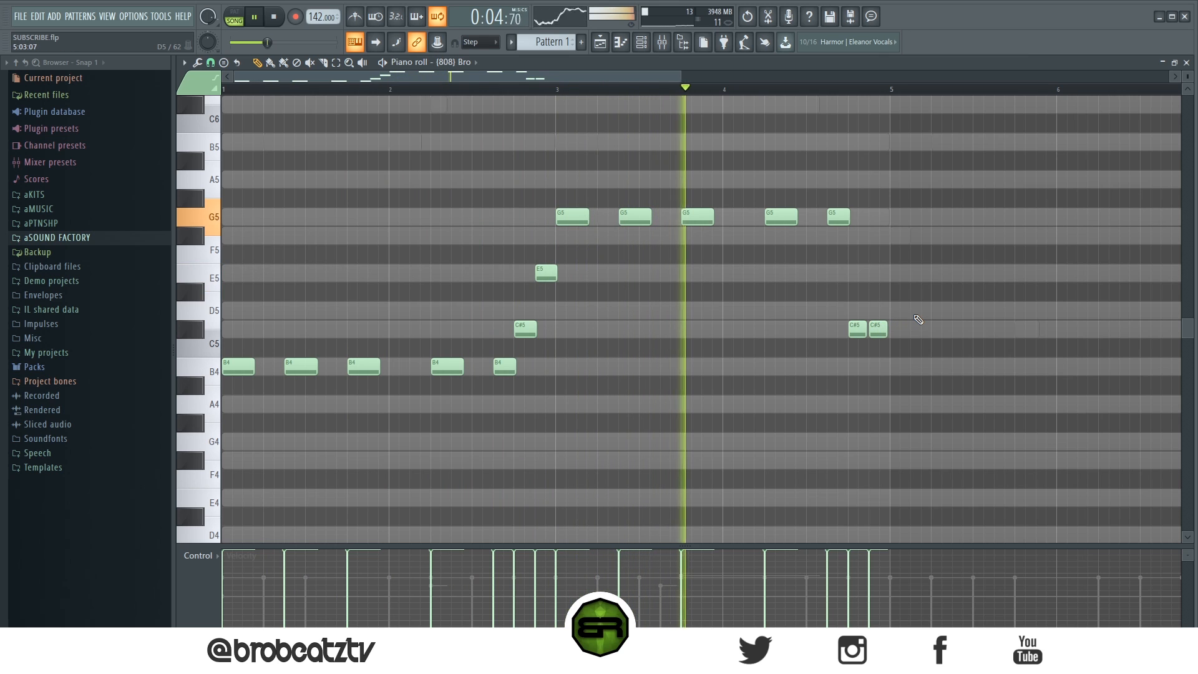
{"action": "key", "text": "space"}
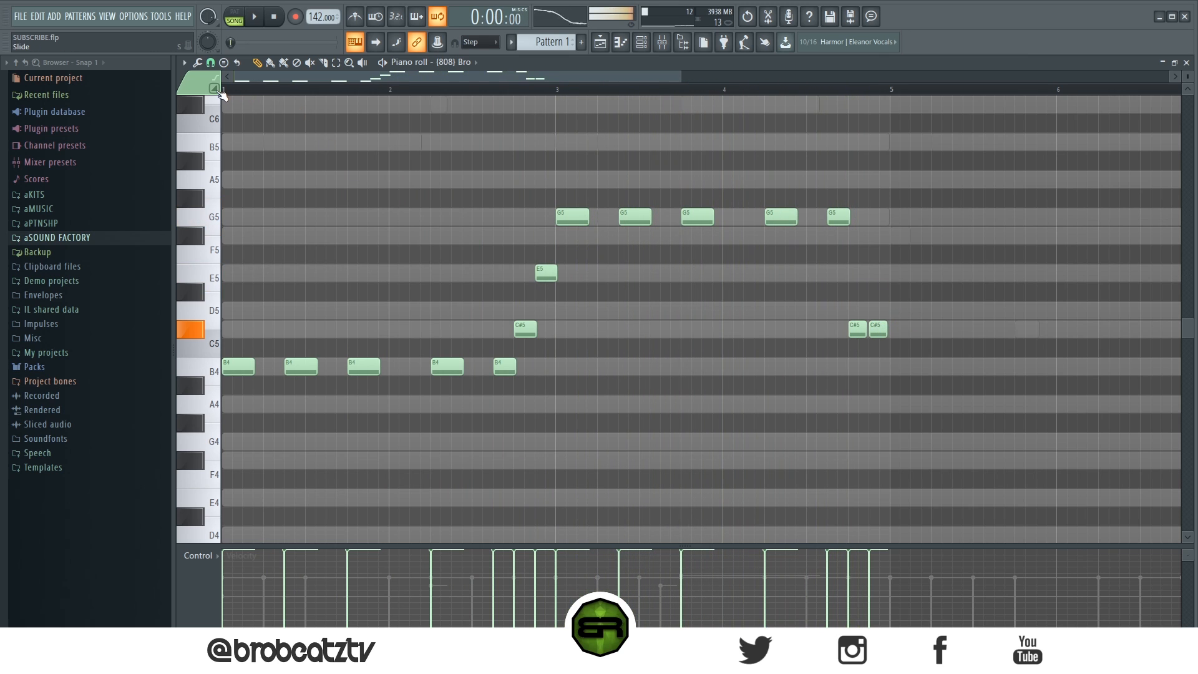
Step: Turn on slide mode and add a short B5 slide note above the last C#5 of bar 4
{"action": "key", "text": "space"}
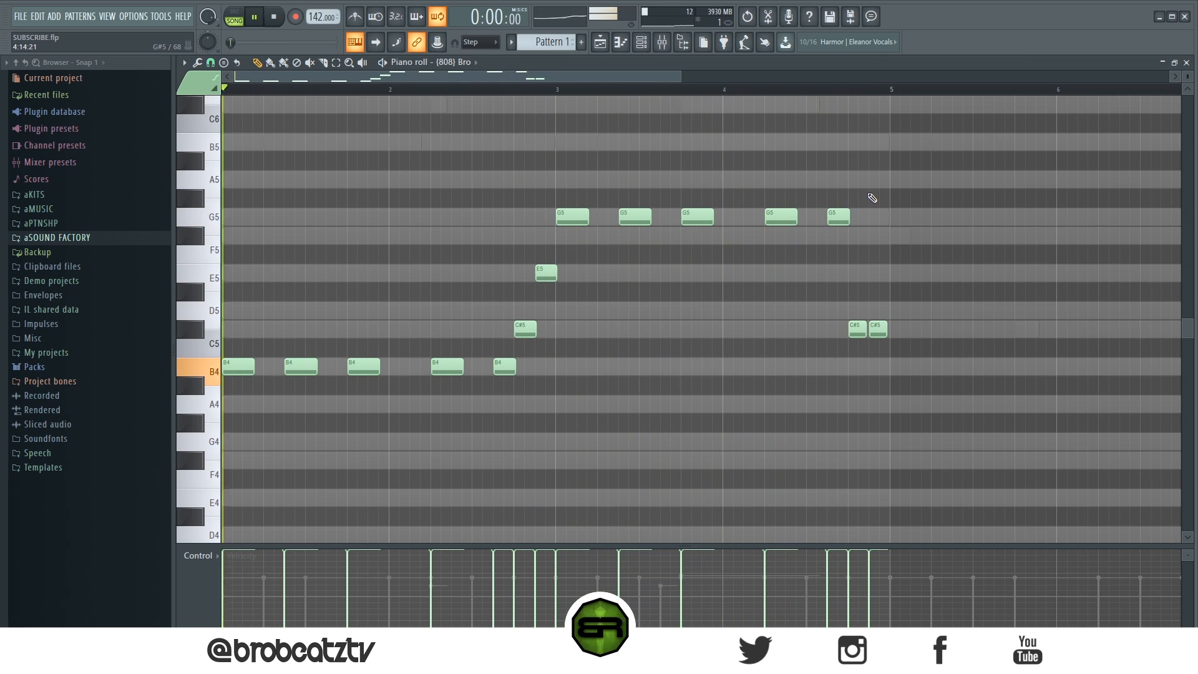
{"action": "key", "text": "space"}
{"action": "left_click", "coordinate": [211, 151]}
{"action": "key", "text": "space"}
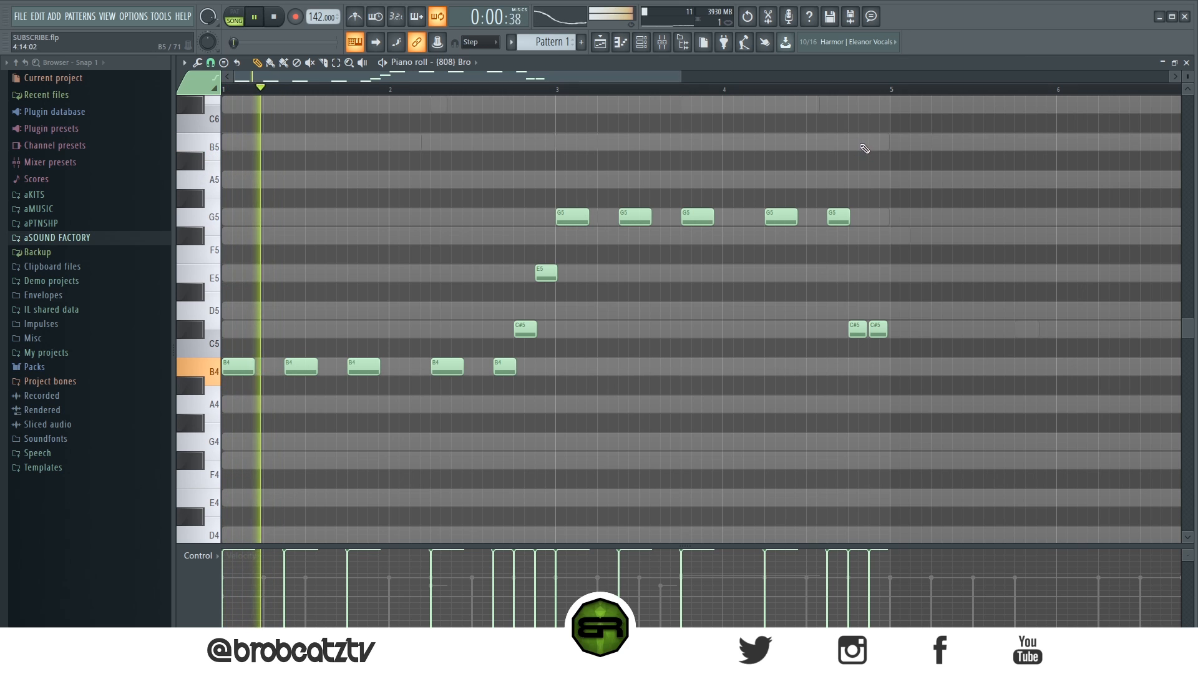
{"action": "left_click", "coordinate": [874, 142]}
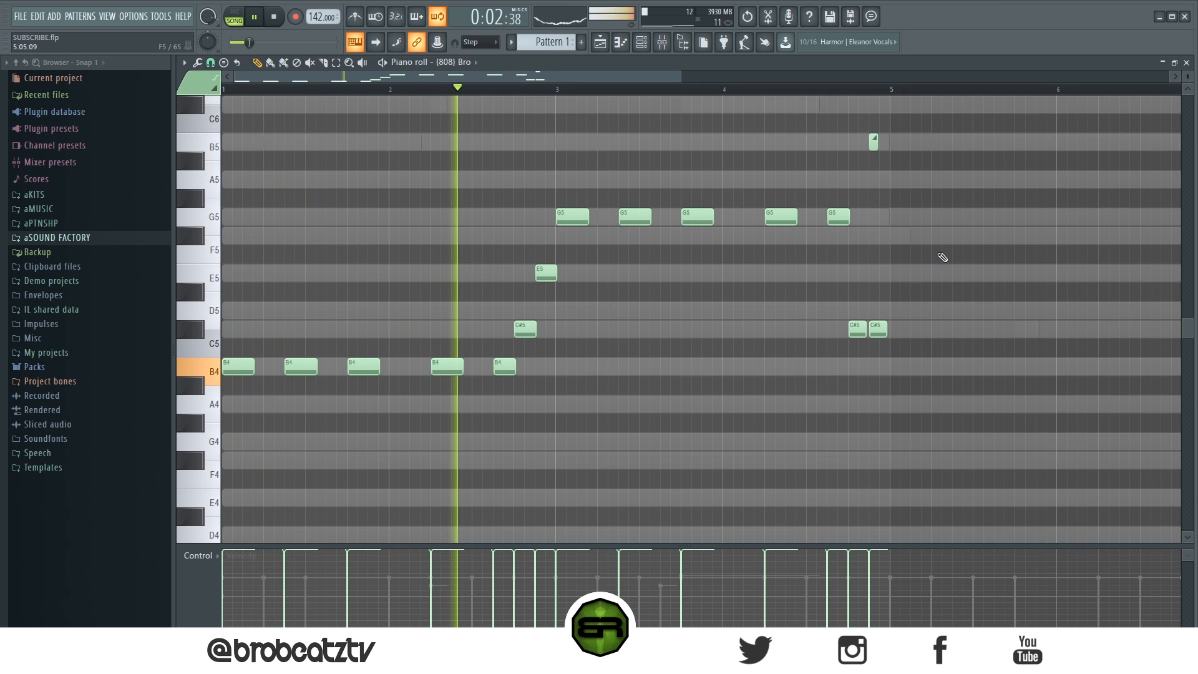
Step: Make all 808 notes legato and duplicate the four-bar part into bars 5 to 8
{"action": "key", "text": "ctrl+a"}
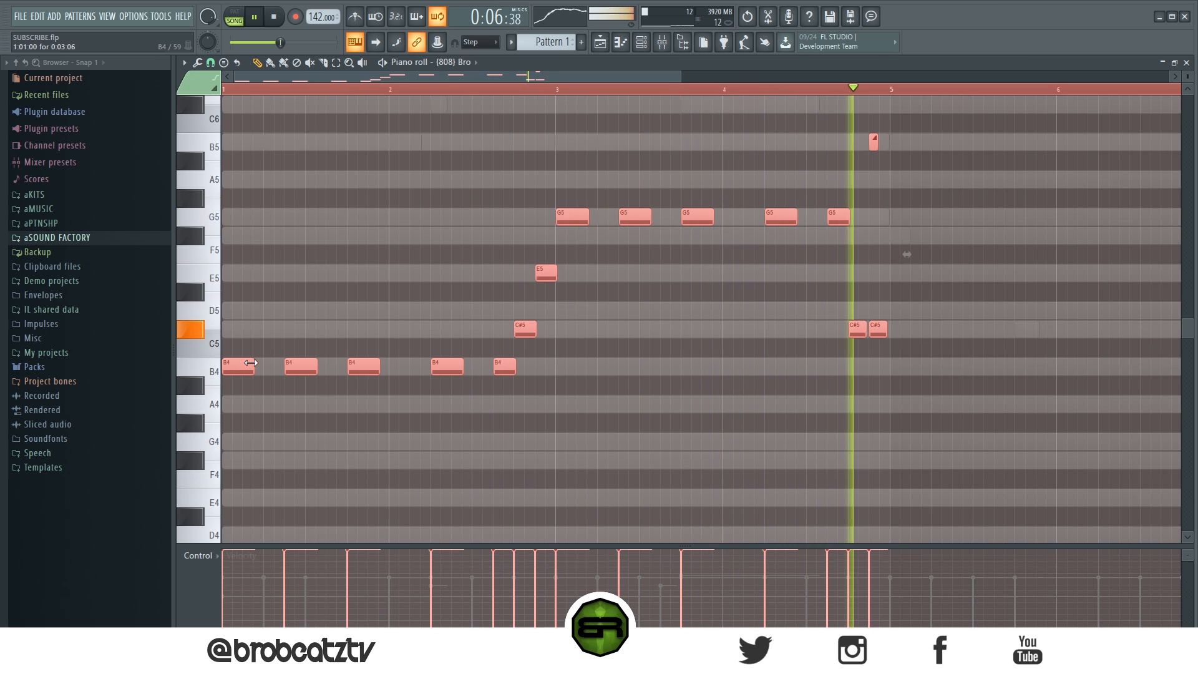
{"action": "key", "text": "ctrl+l"}
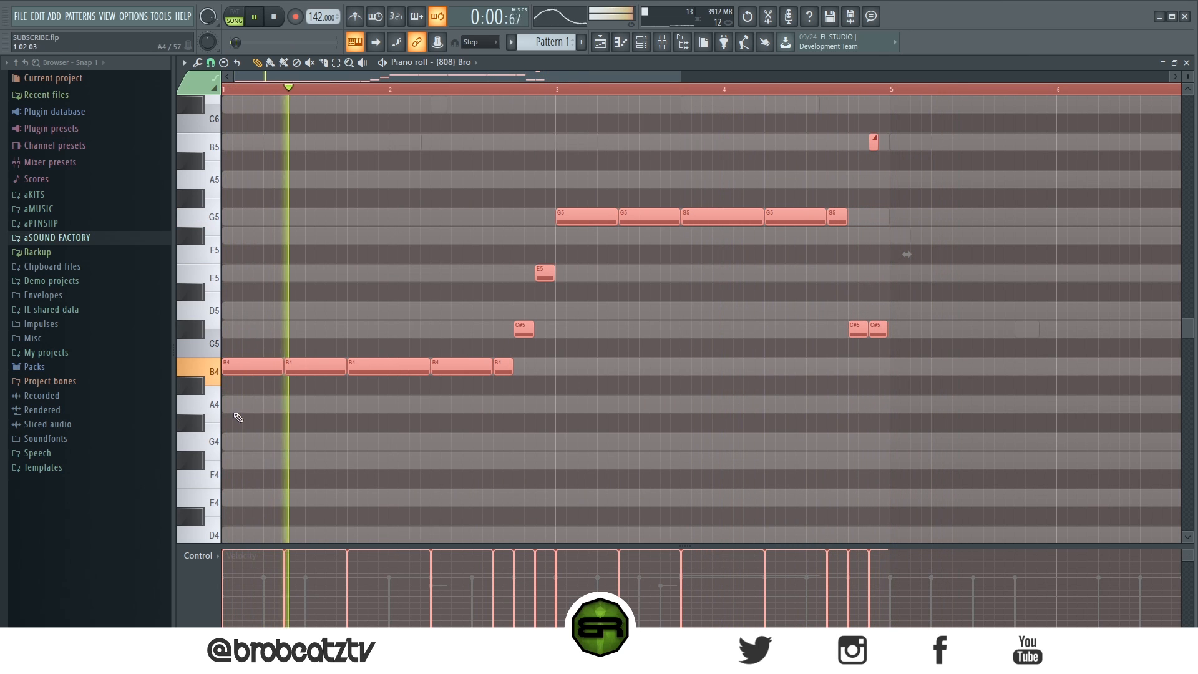
{"action": "key", "text": "ctrl+b"}
{"action": "key", "text": "space"}
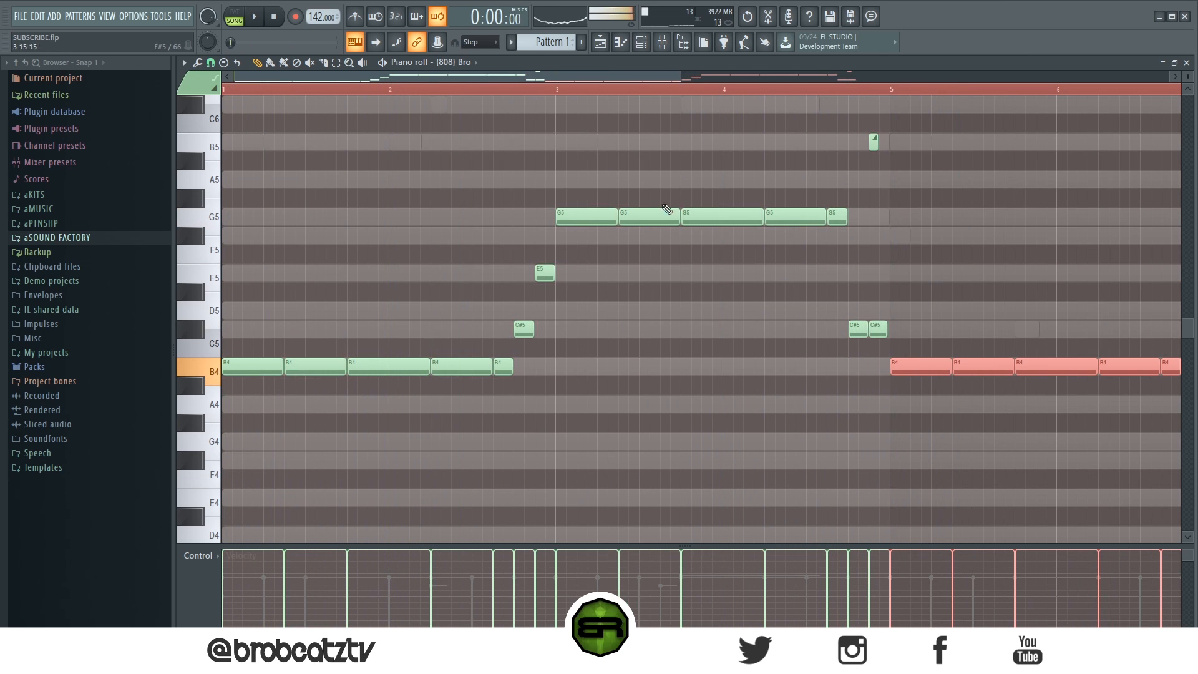
Step: Delete the second B4 in bar 5 and the second G5 in bar 7, and extend the notes before them to fill the gaps
{"action": "left_click_drag", "start_coordinate": [428, 78], "coordinate": [650, 103]}
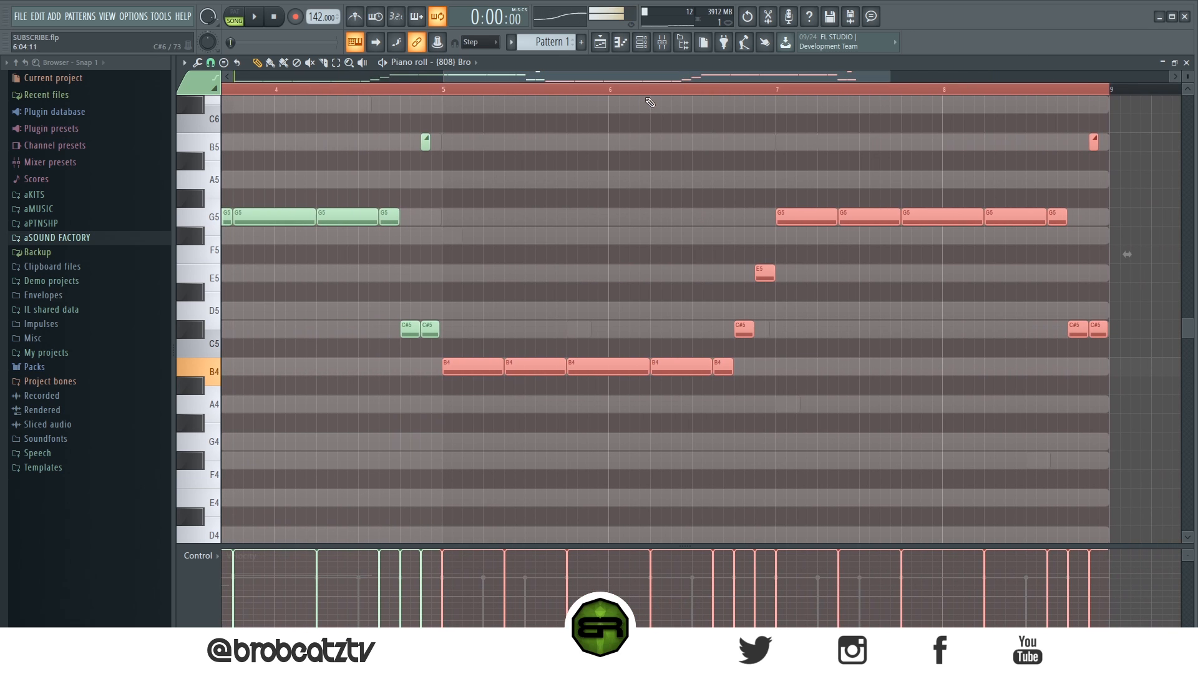
{"action": "left_click", "coordinate": [503, 169]}
{"action": "right_click", "coordinate": [527, 368]}
{"action": "right_click", "coordinate": [851, 220]}
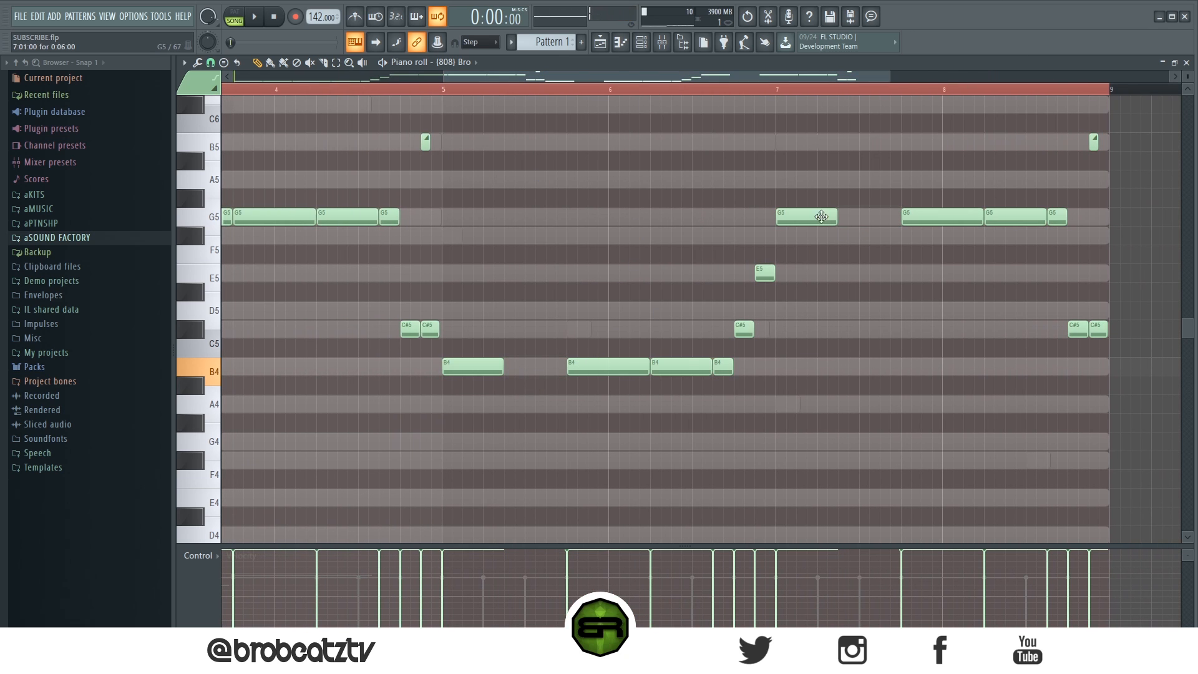
{"action": "left_click", "coordinate": [822, 218], "text": "ctrl+shift"}
{"action": "left_click", "coordinate": [497, 369], "text": "ctrl+shift"}
{"action": "left_click_drag", "start_coordinate": [502, 369], "coordinate": [554, 370]}
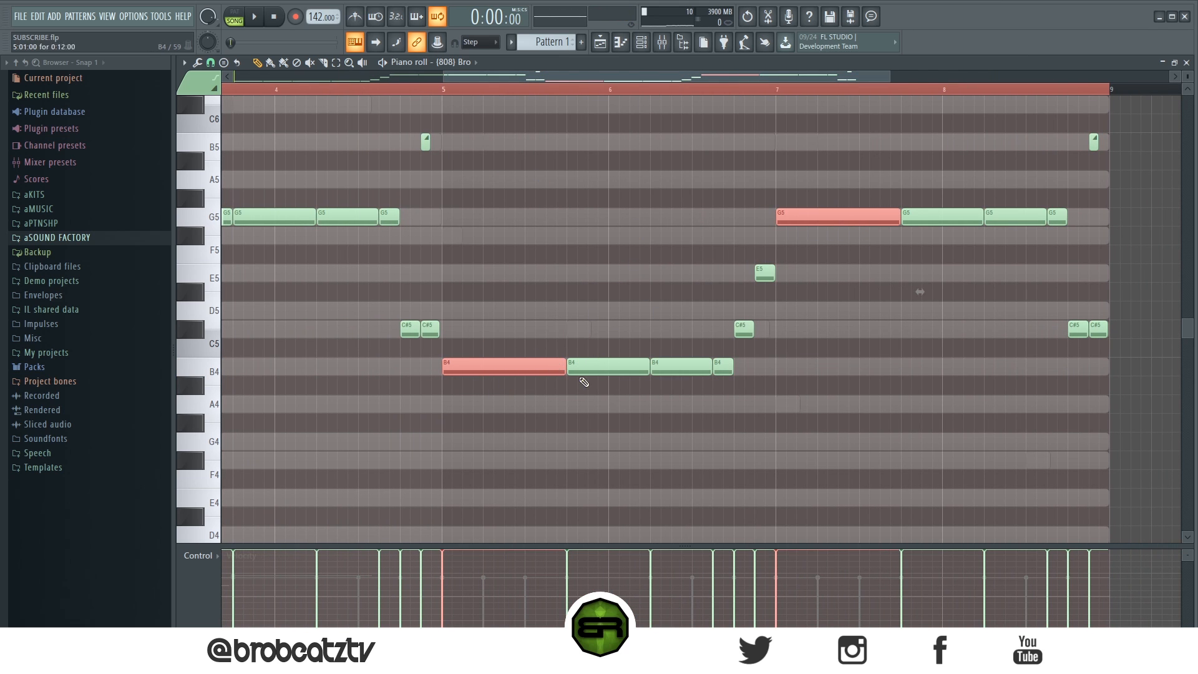
Step: Replace the C#5 in bar 6 by lengthening the last B4, and add a short E6 slide note above the E5
{"action": "left_click", "coordinate": [799, 364]}
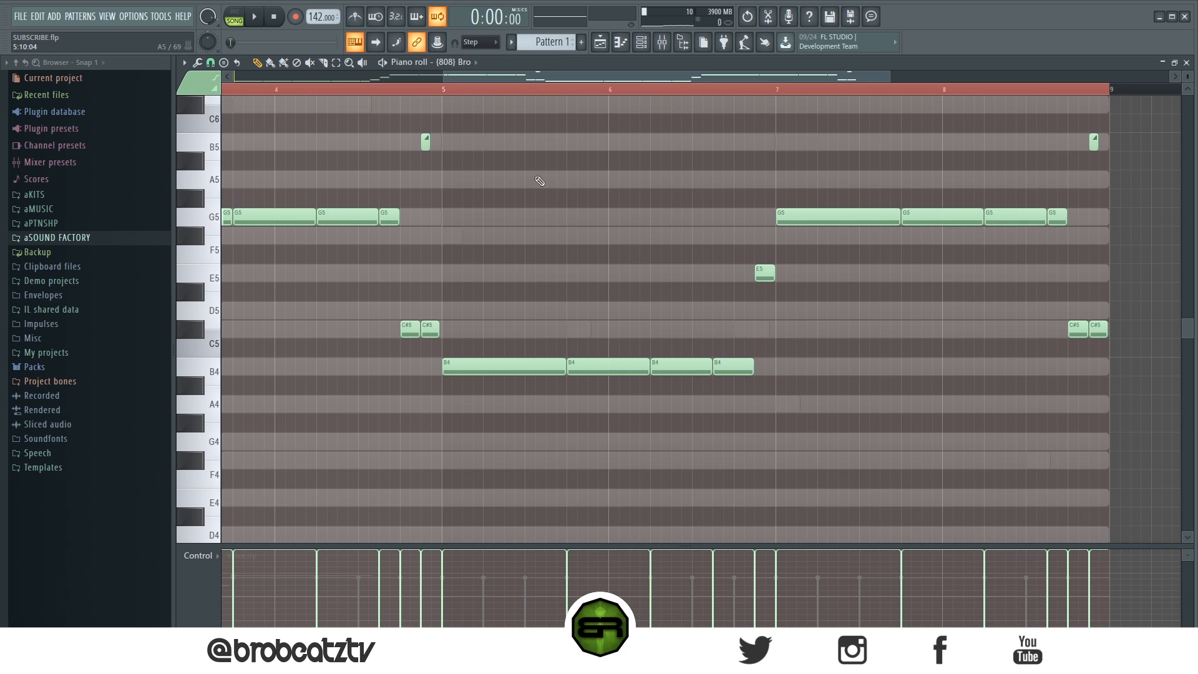
{"action": "scroll", "coordinate": [752, 162], "scroll_direction": "up", "scroll_amount": 3}
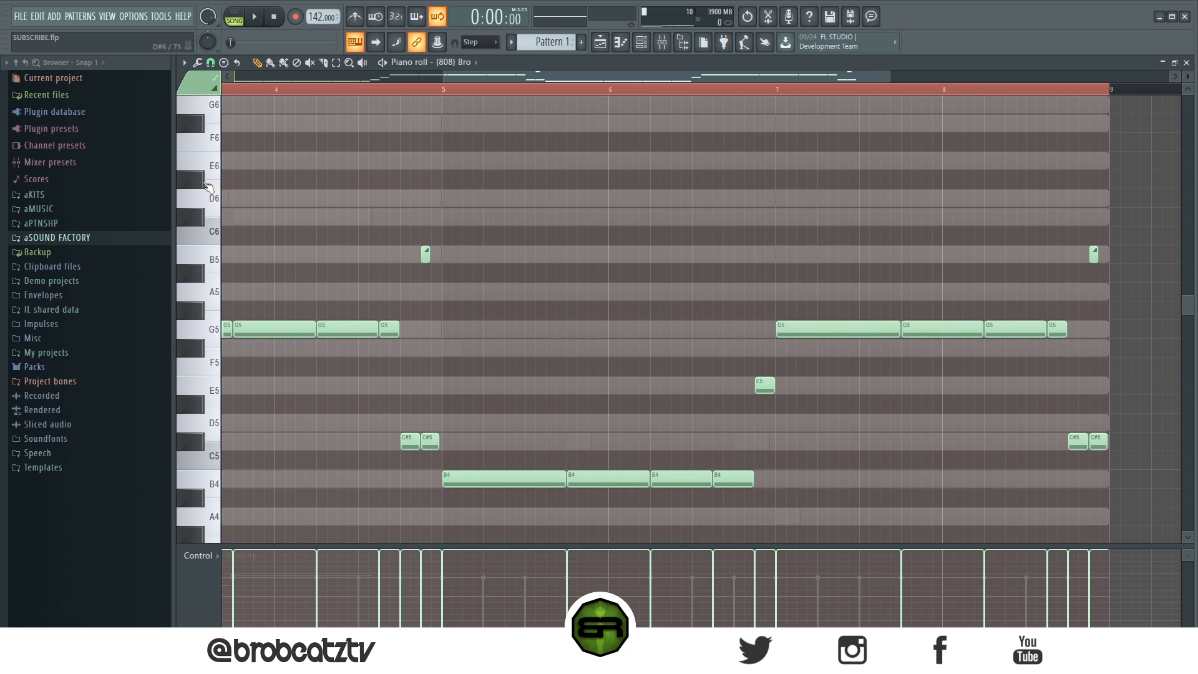
{"action": "left_click", "coordinate": [757, 164]}
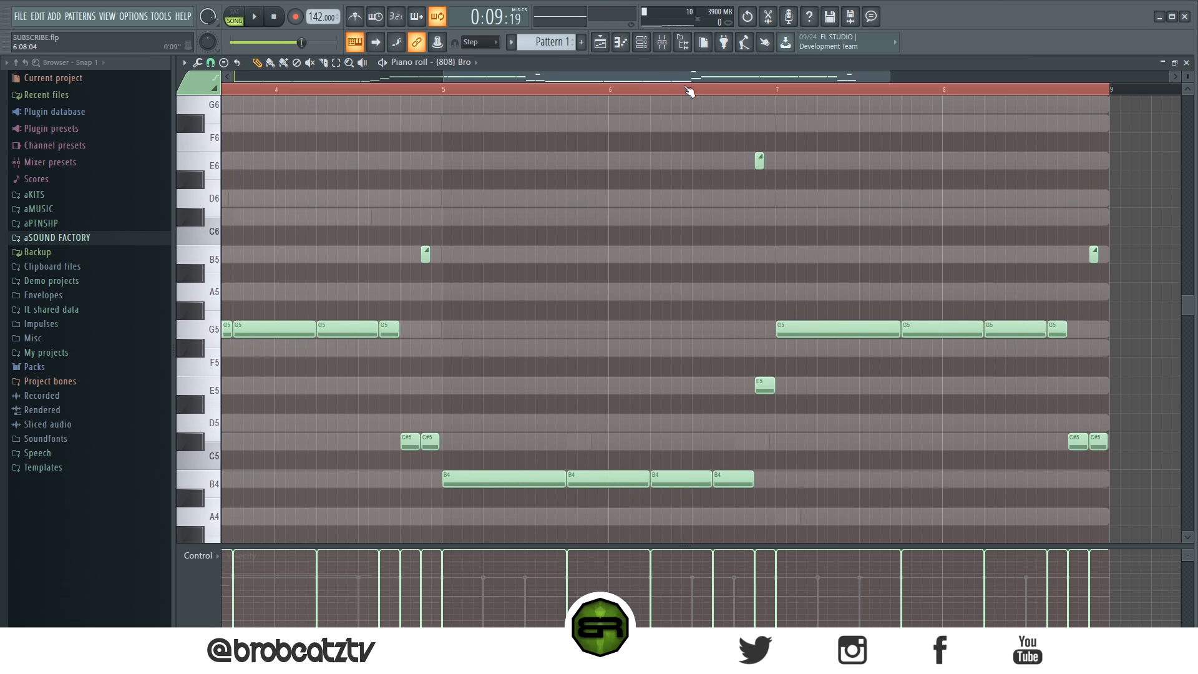
{"action": "left_click", "coordinate": [689, 92]}
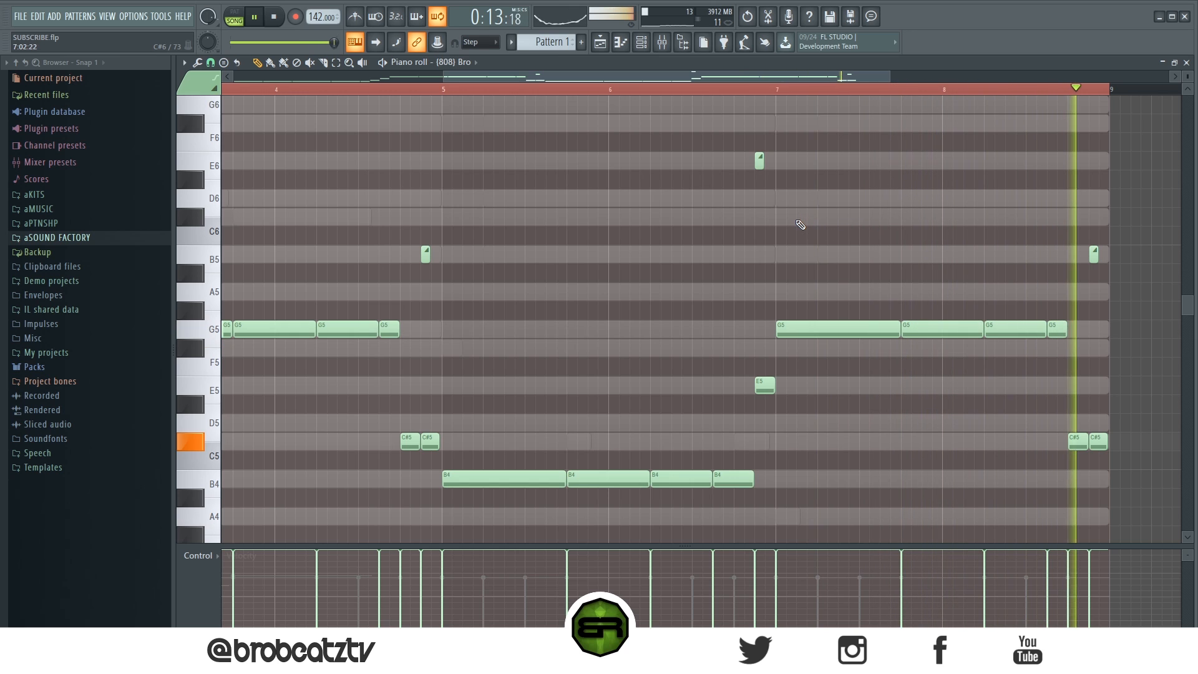
Step: Load the (808) UnPlug sample from the System32 Drumkit folder as a new channel below (808) Bro
{"action": "left_click", "coordinate": [642, 44]}
{"action": "left_click", "coordinate": [110, 243]}
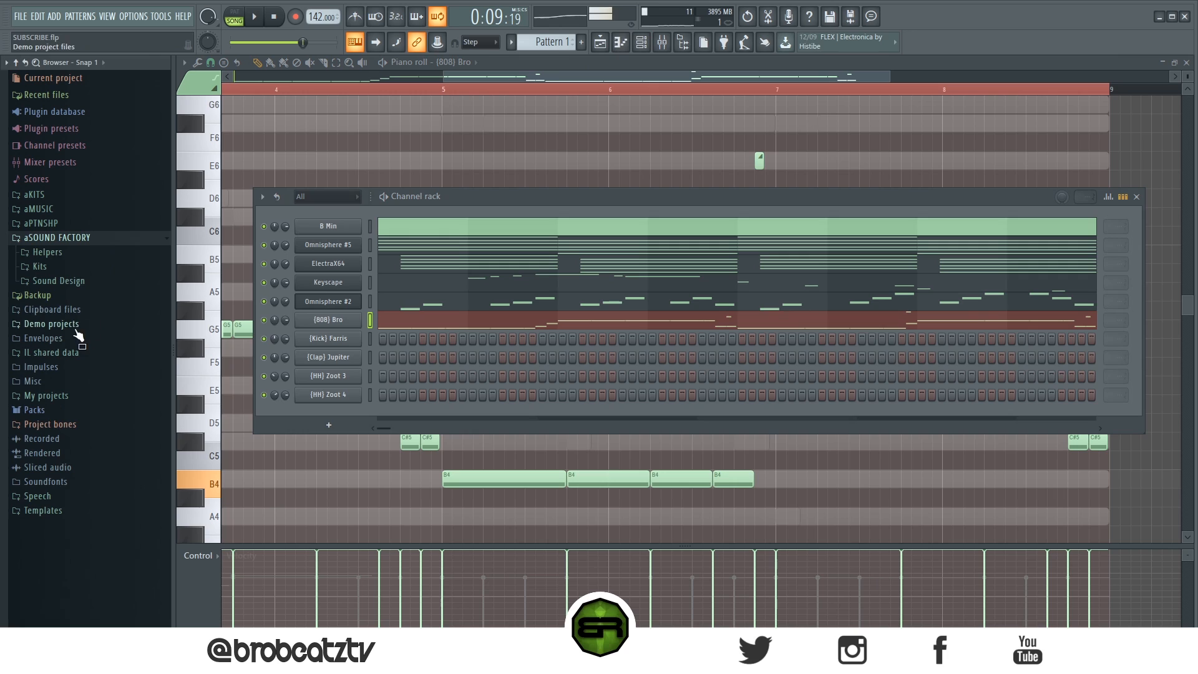
{"action": "left_click", "coordinate": [74, 266]}
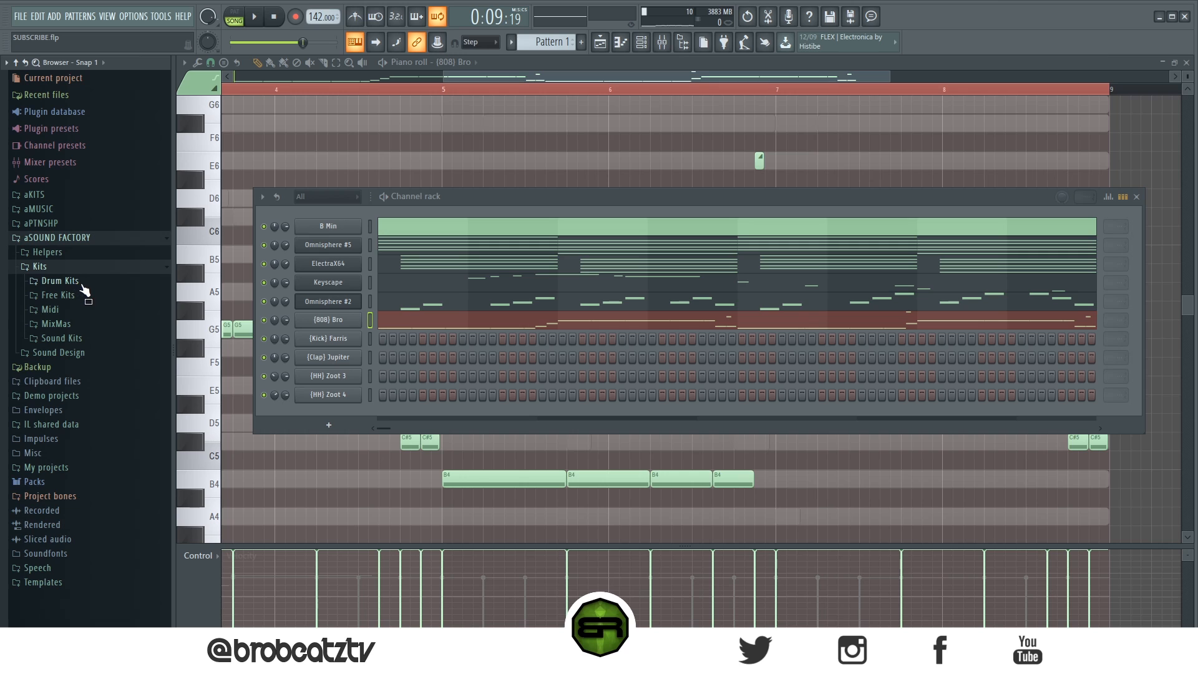
{"action": "left_click", "coordinate": [62, 281]}
{"action": "left_click", "coordinate": [106, 294]}
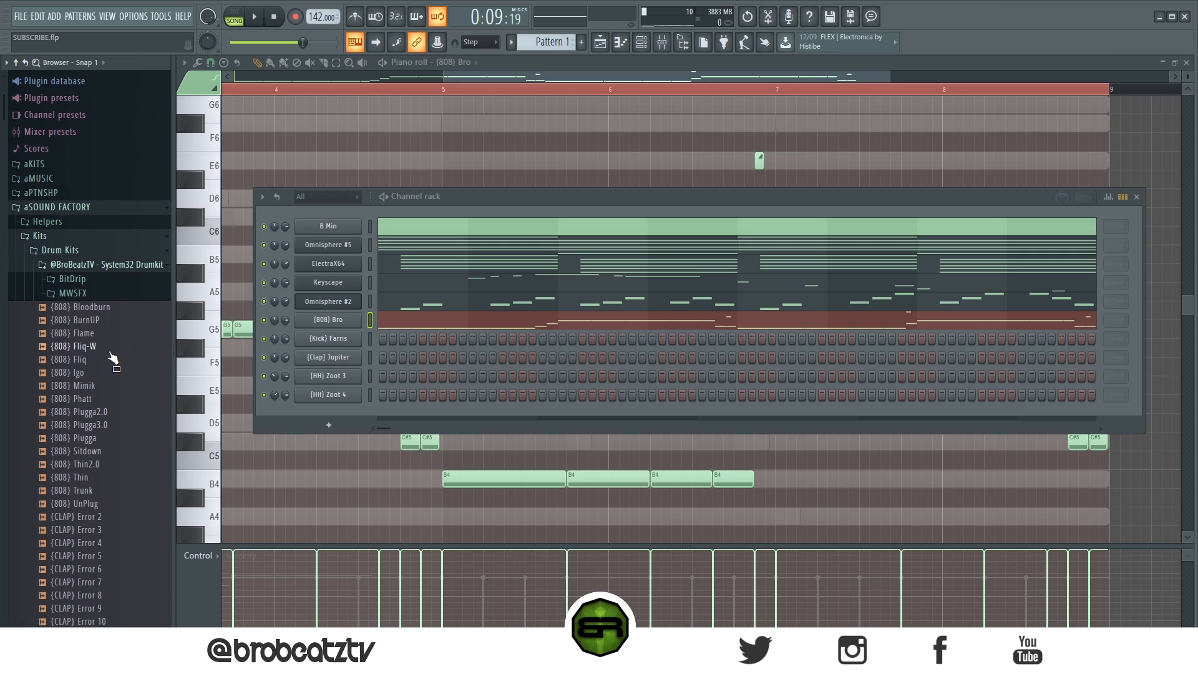
{"action": "scroll", "coordinate": [134, 399], "scroll_direction": "down", "scroll_amount": 4}
{"action": "left_click_drag", "start_coordinate": [106, 343], "coordinate": [312, 334]}
Step: Copy the (808) Bro notes to the (808) UnPlug channel and mute (808) Bro
{"action": "right_click", "coordinate": [340, 320]}
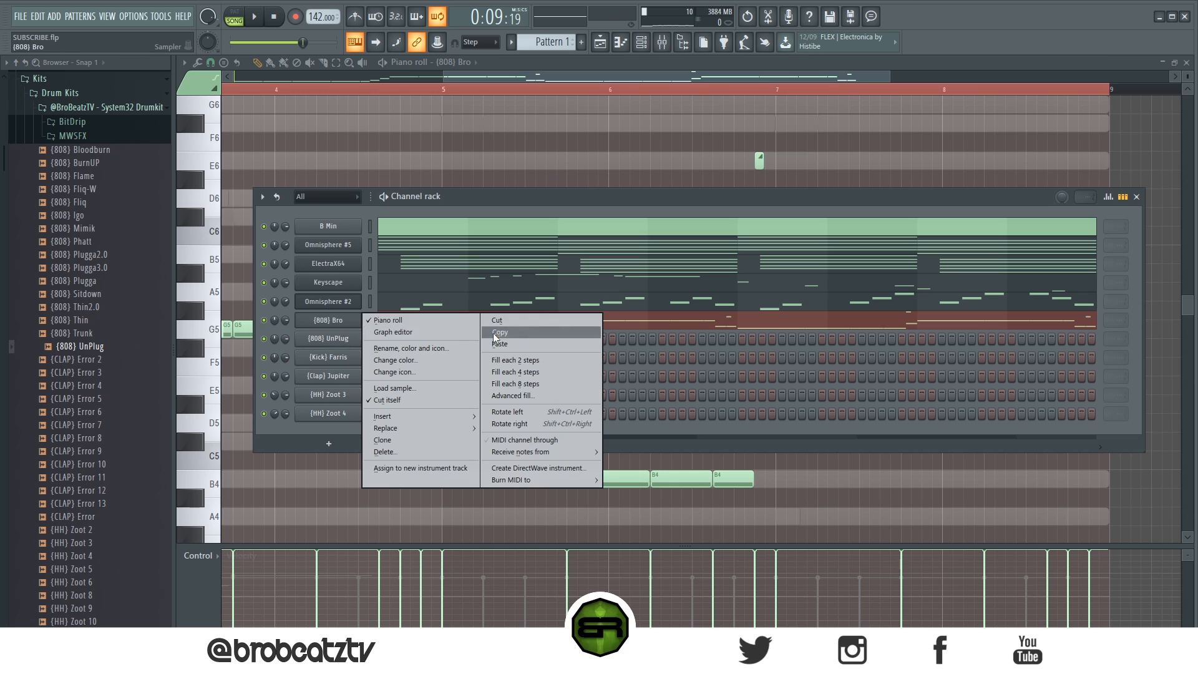
{"action": "right_click", "coordinate": [328, 338]}
{"action": "left_click", "coordinate": [499, 363]}
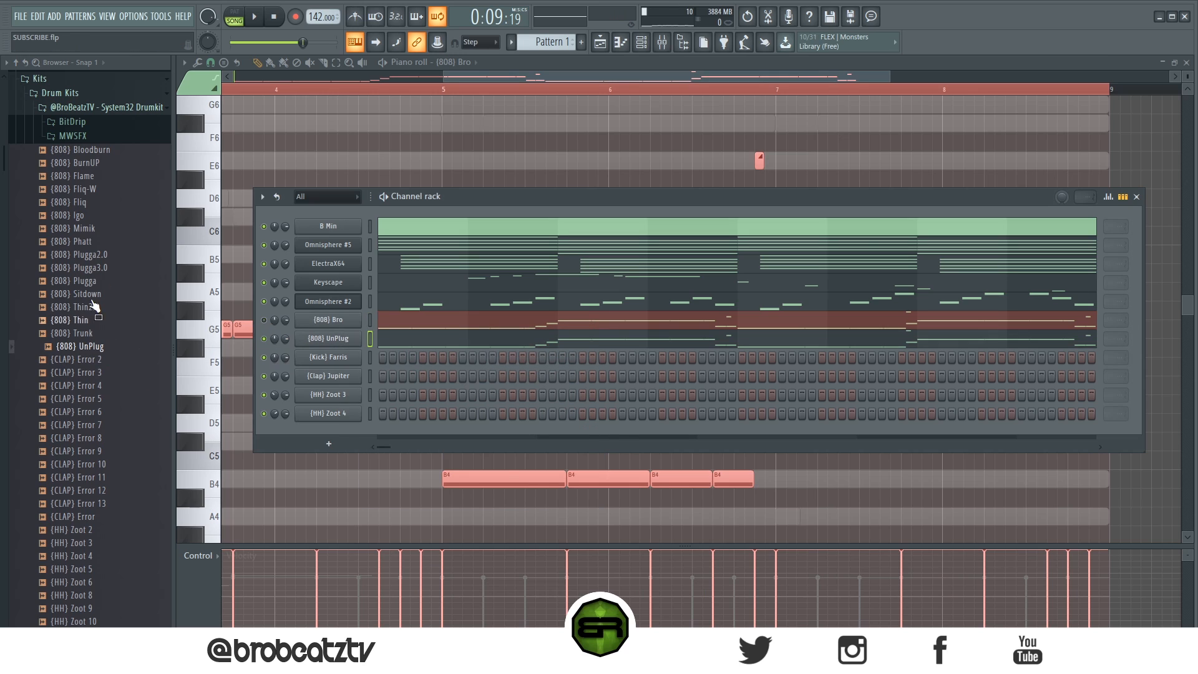
{"action": "key", "text": "space"}
{"action": "key", "text": "space"}
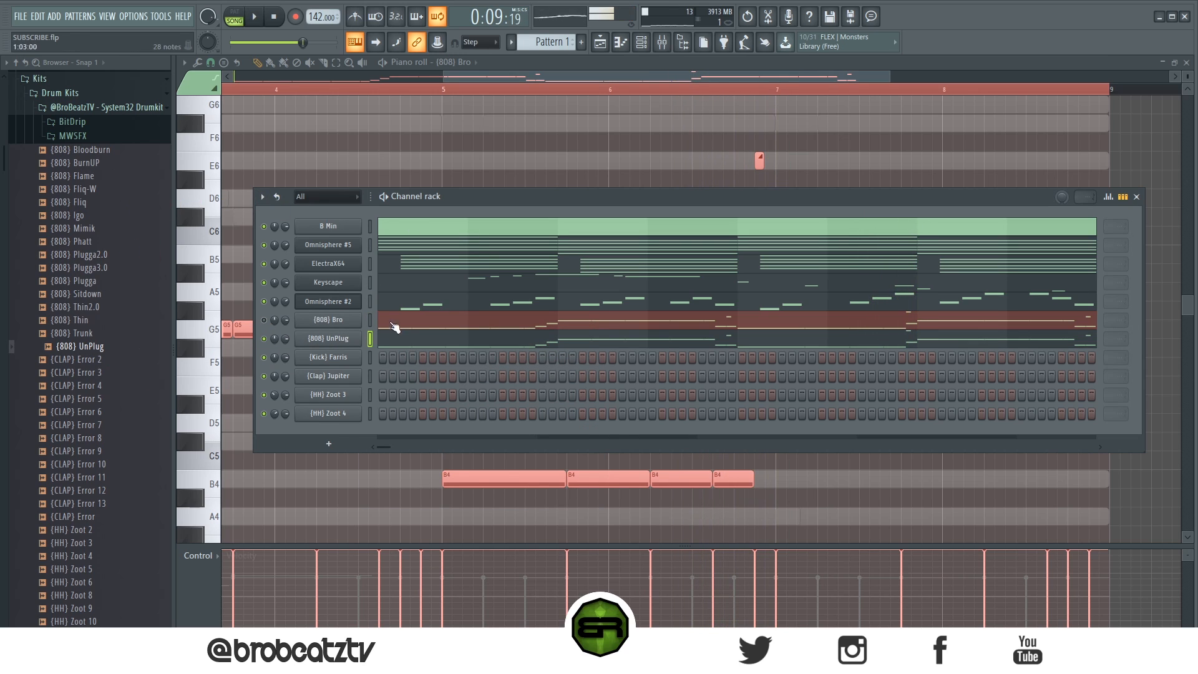
Step: Set the (808) UnPlug channel to cut itself and play the pattern from the start
{"action": "right_click", "coordinate": [328, 339]}
{"action": "left_click", "coordinate": [389, 413]}
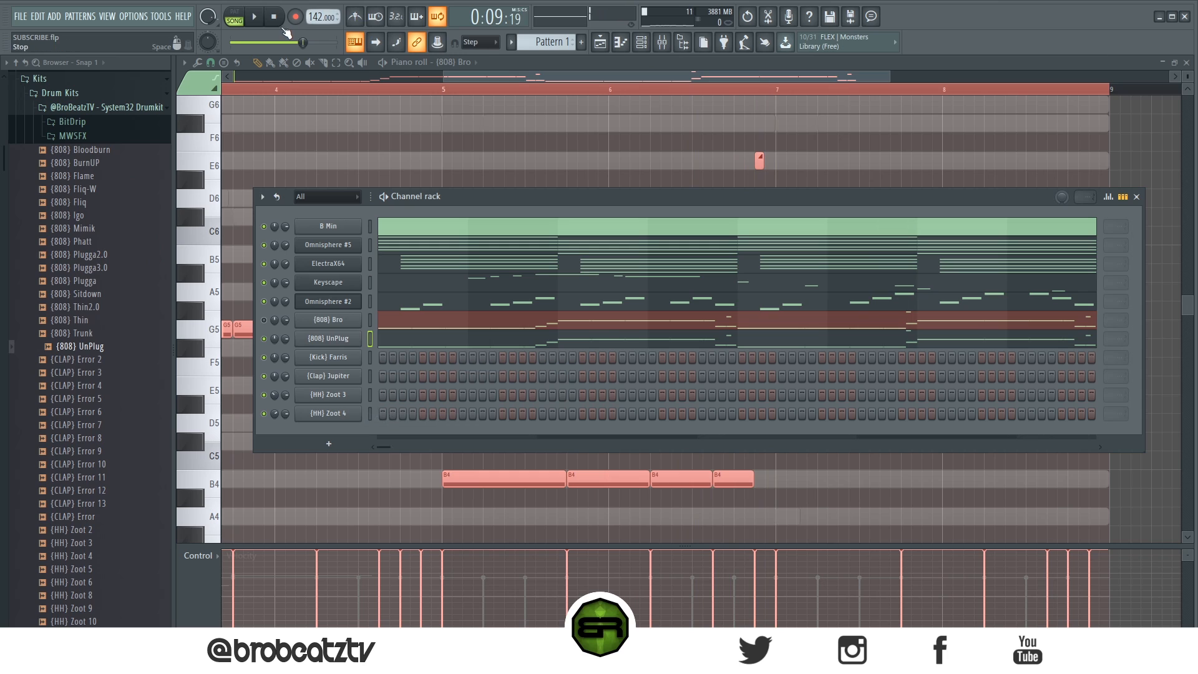
{"action": "key", "text": "space"}
{"action": "key", "text": "space"}
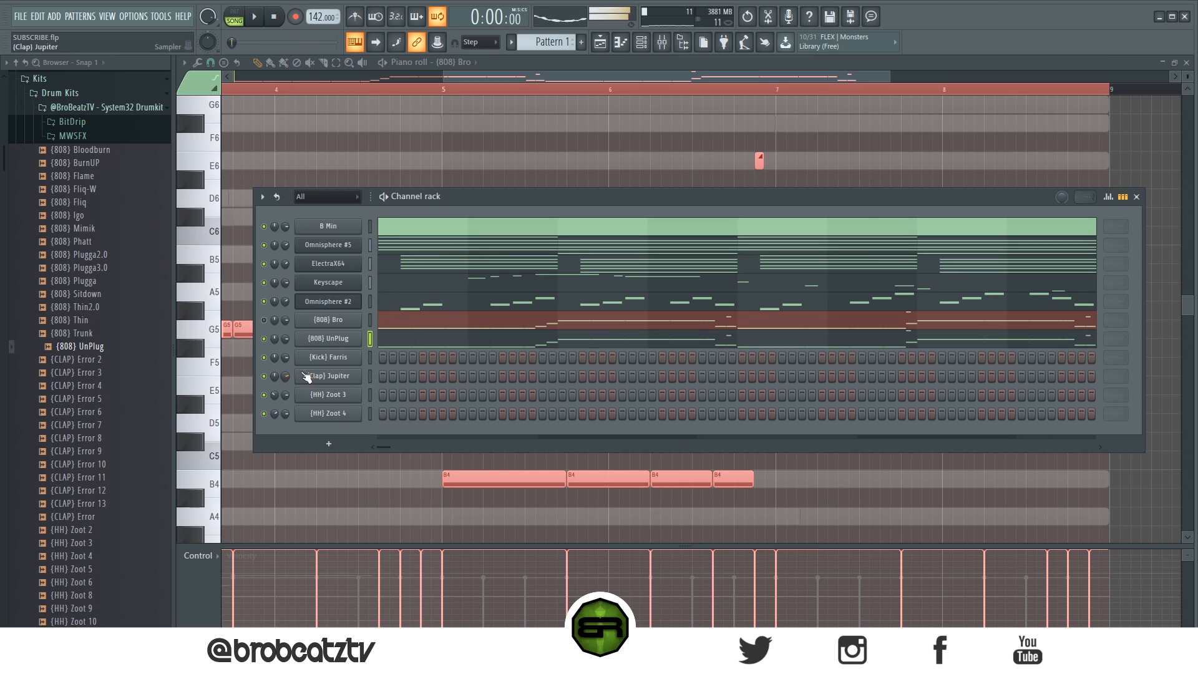
Step: Switch from Pattern 1 to Pattern 2 in the playlist and show its channel rack
{"action": "left_click", "coordinate": [599, 42]}
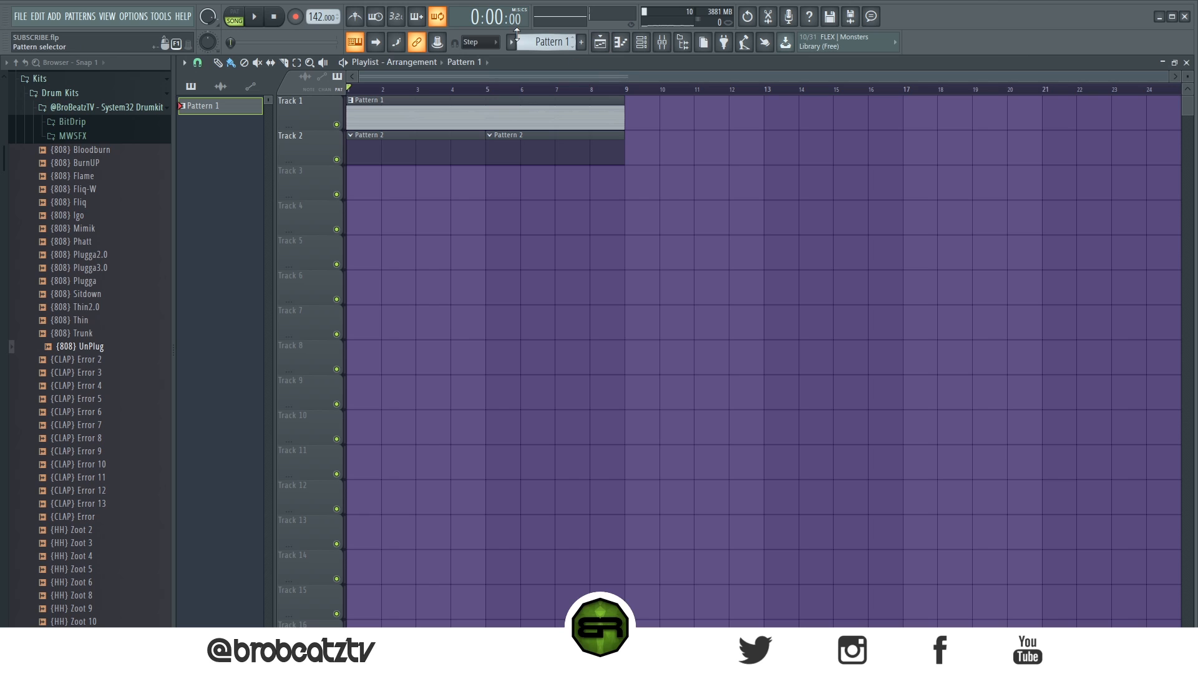
{"action": "scroll", "coordinate": [534, 42], "scroll_direction": "down", "scroll_amount": 1}
{"action": "left_click", "coordinate": [642, 43]}
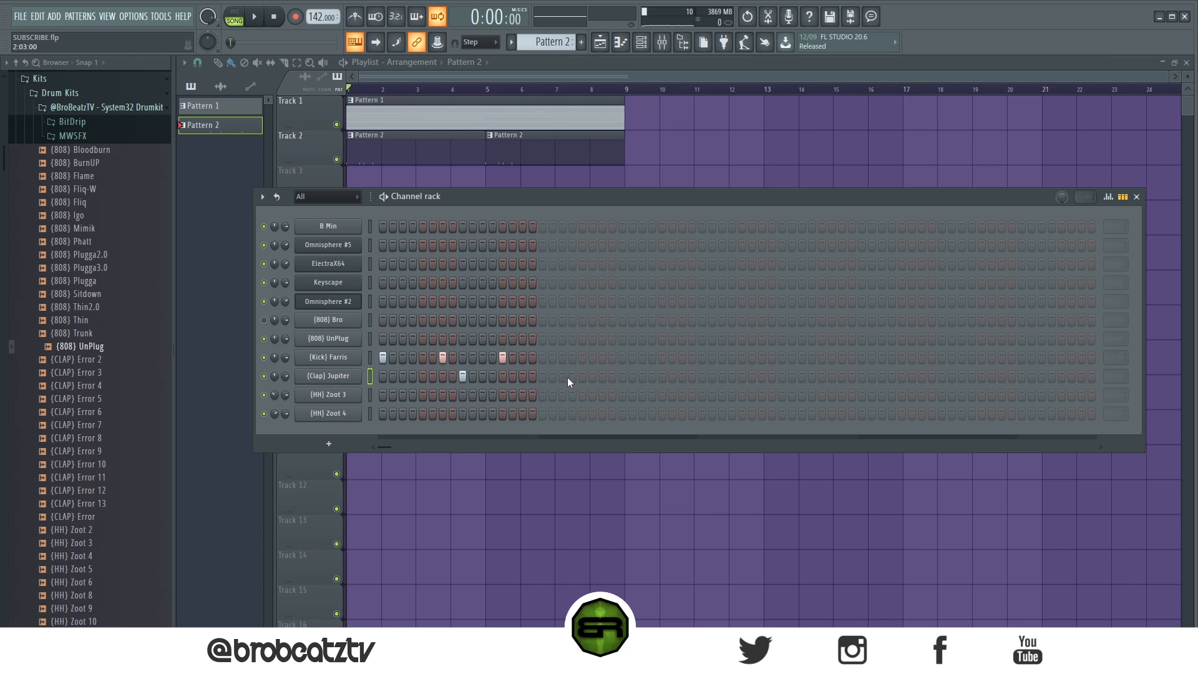
Step: Add the bar-two clap to (Clap) Jupiter, duplicate the two bars to fill four, and slightly raise the note velocities
{"action": "left_click", "coordinate": [614, 379]}
{"action": "right_click", "coordinate": [358, 374]}
{"action": "left_click", "coordinate": [381, 376]}
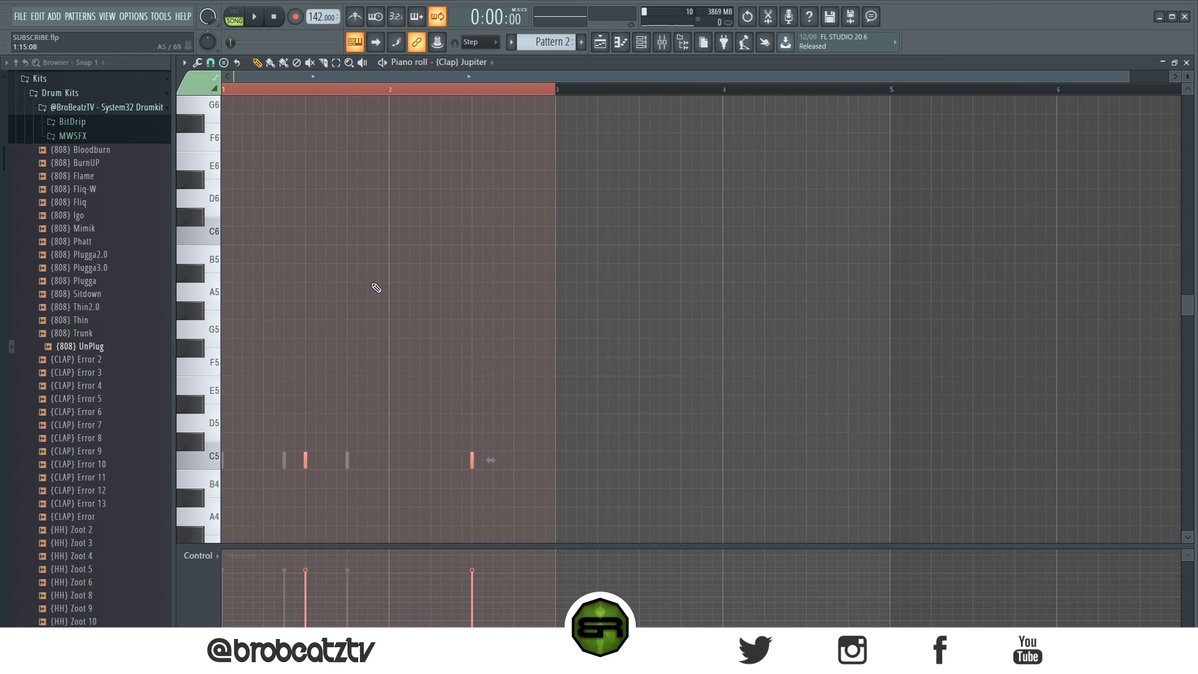
{"action": "left_click_drag", "start_coordinate": [306, 462], "coordinate": [615, 485]}
{"action": "key", "text": "ctrl+a"}
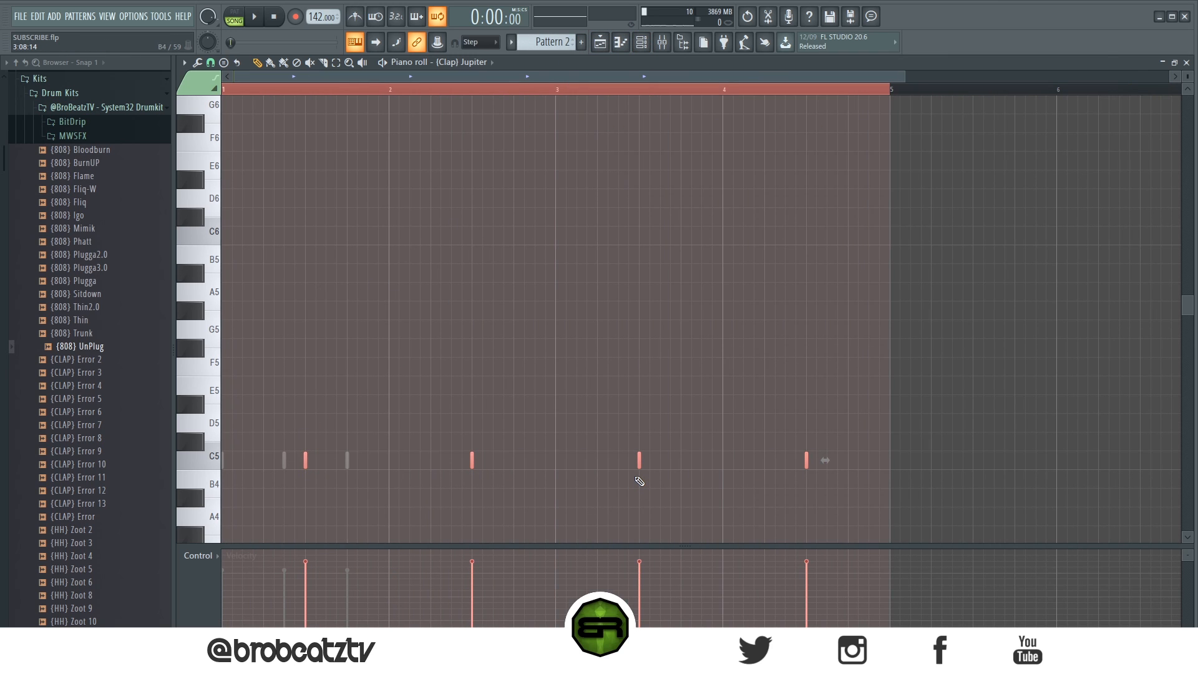
{"action": "left_click", "coordinate": [640, 44]}
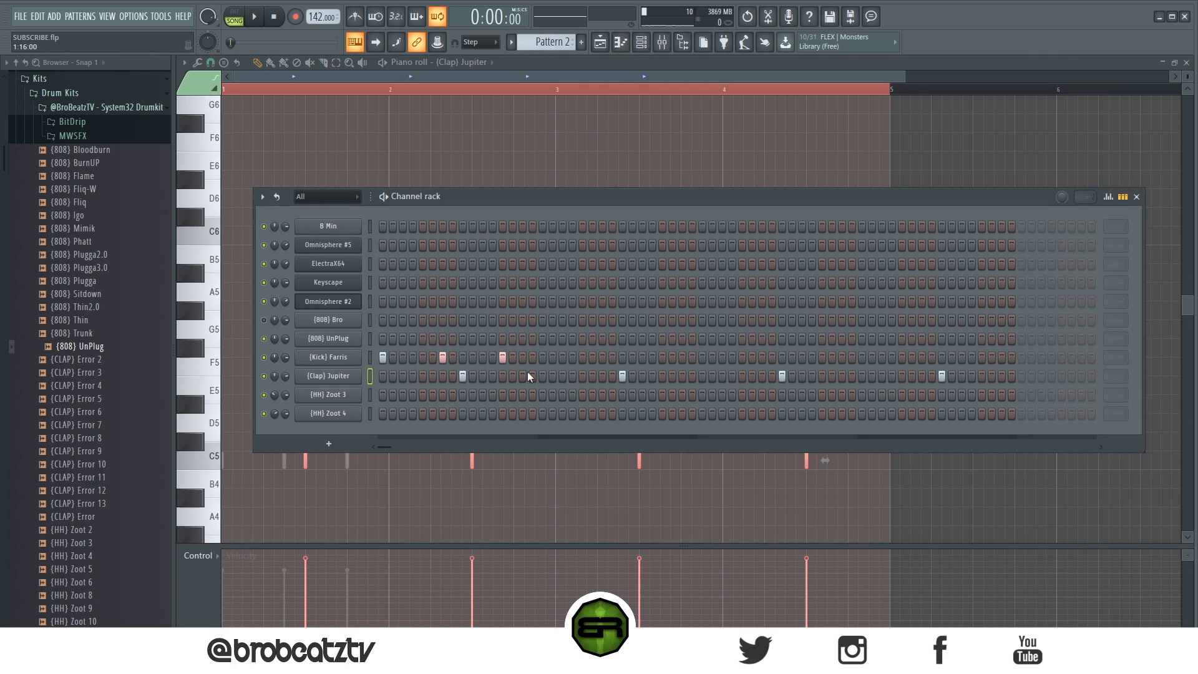
Step: Continue the (Kick) Farris rhythm through four bars with hits on steps 21, 27, 33, 39, 45, 51, 53 and 59
{"action": "left_click", "coordinate": [702, 357]}
{"action": "left_click", "coordinate": [762, 357]}
{"action": "left_click", "coordinate": [822, 357]}
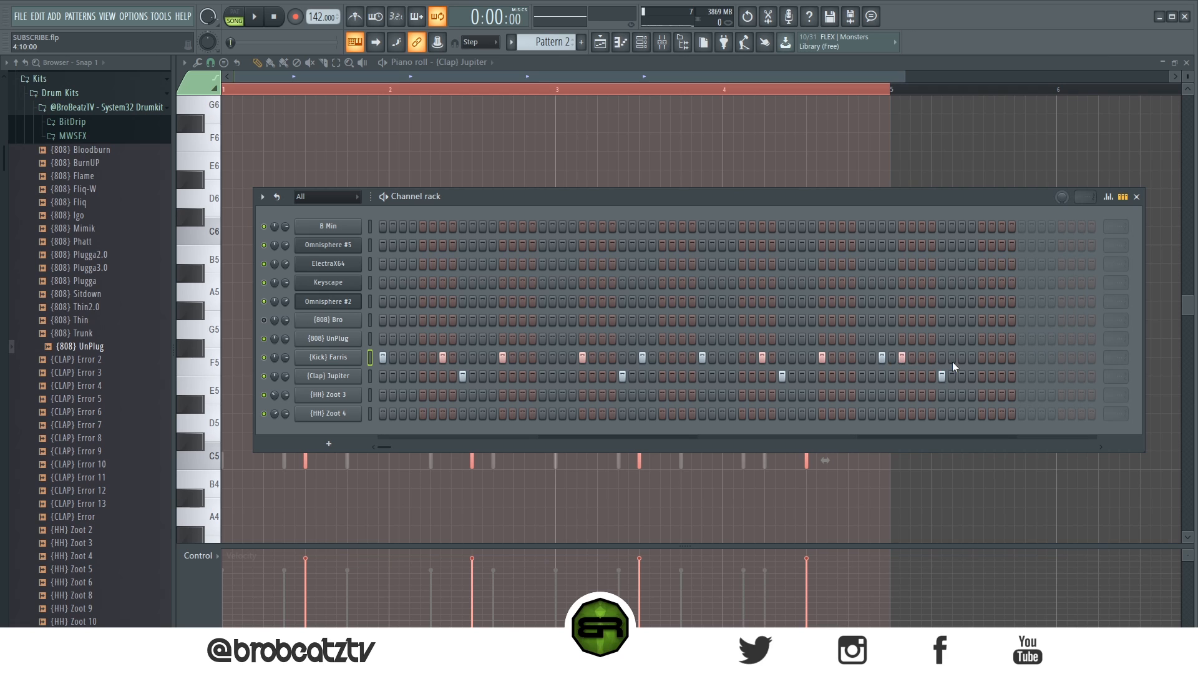
Step: Raise the velocity of all (Kick) Farris notes in the piano roll while the pattern plays
{"action": "right_click", "coordinate": [330, 357]}
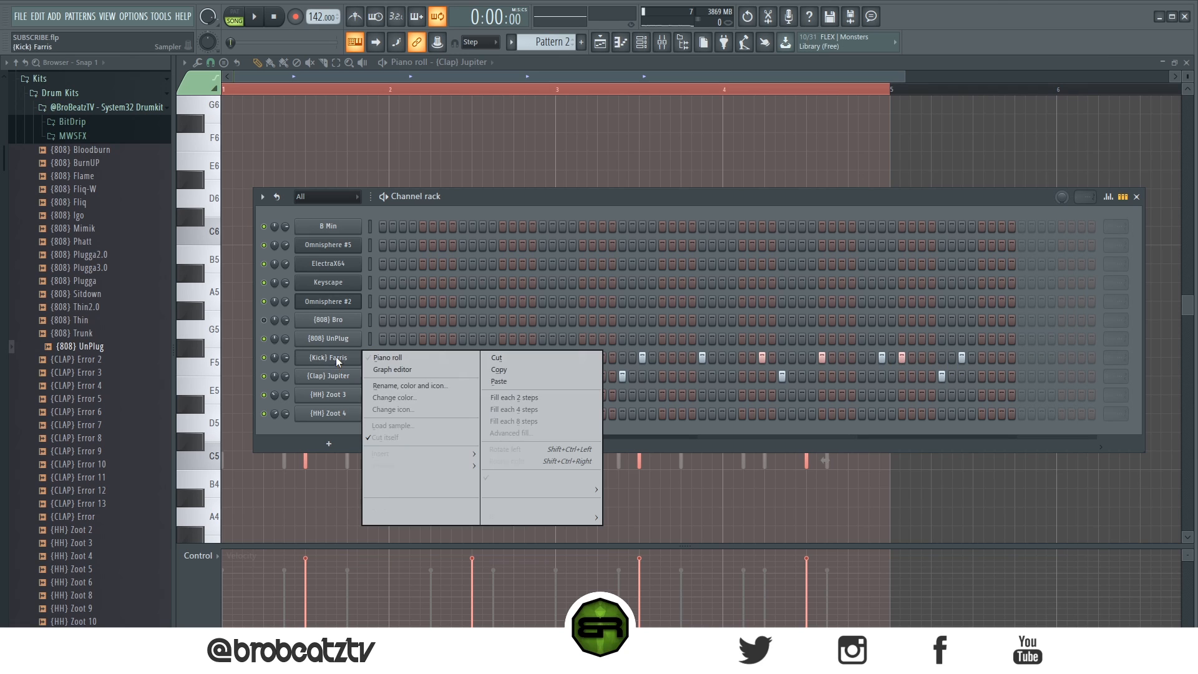
{"action": "left_click", "coordinate": [339, 358]}
{"action": "key", "text": "space"}
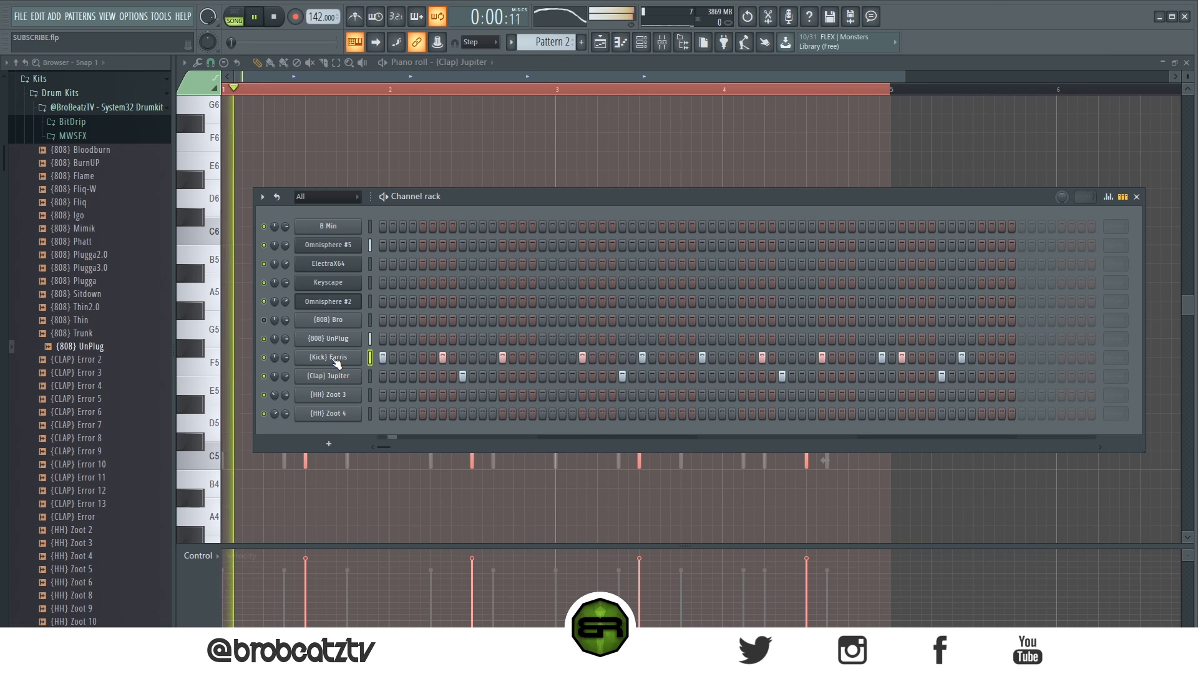
{"action": "right_click", "coordinate": [336, 359]}
{"action": "left_click", "coordinate": [378, 357]}
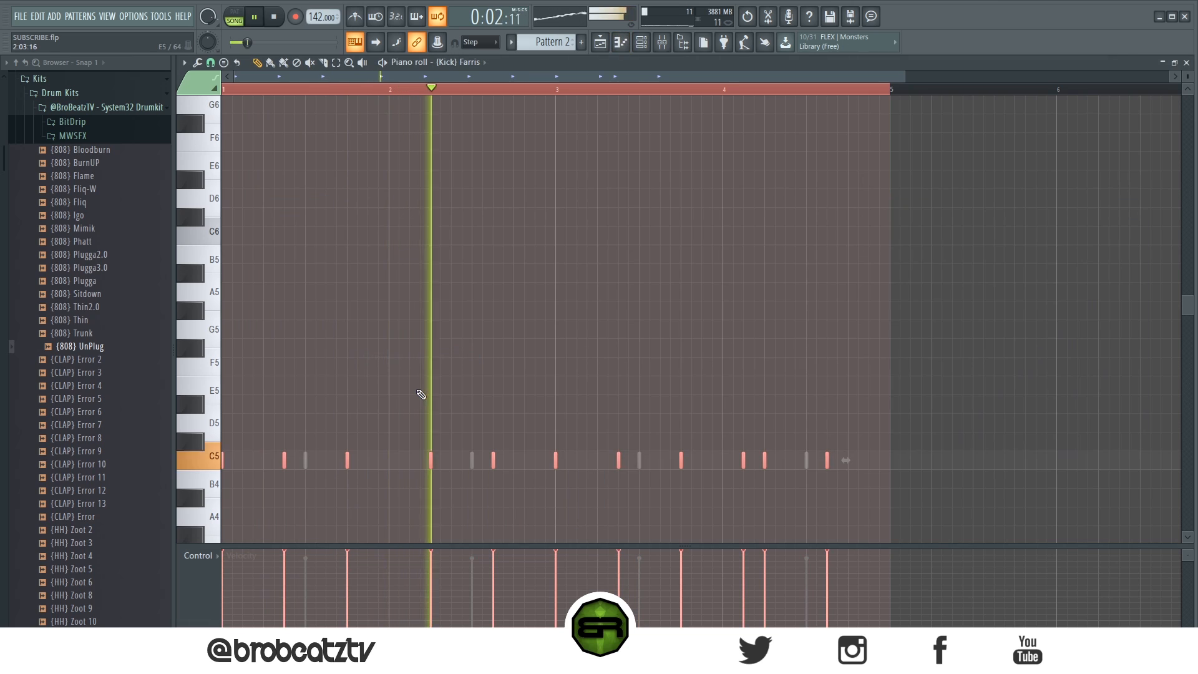
{"action": "key", "text": "ctrl+d"}
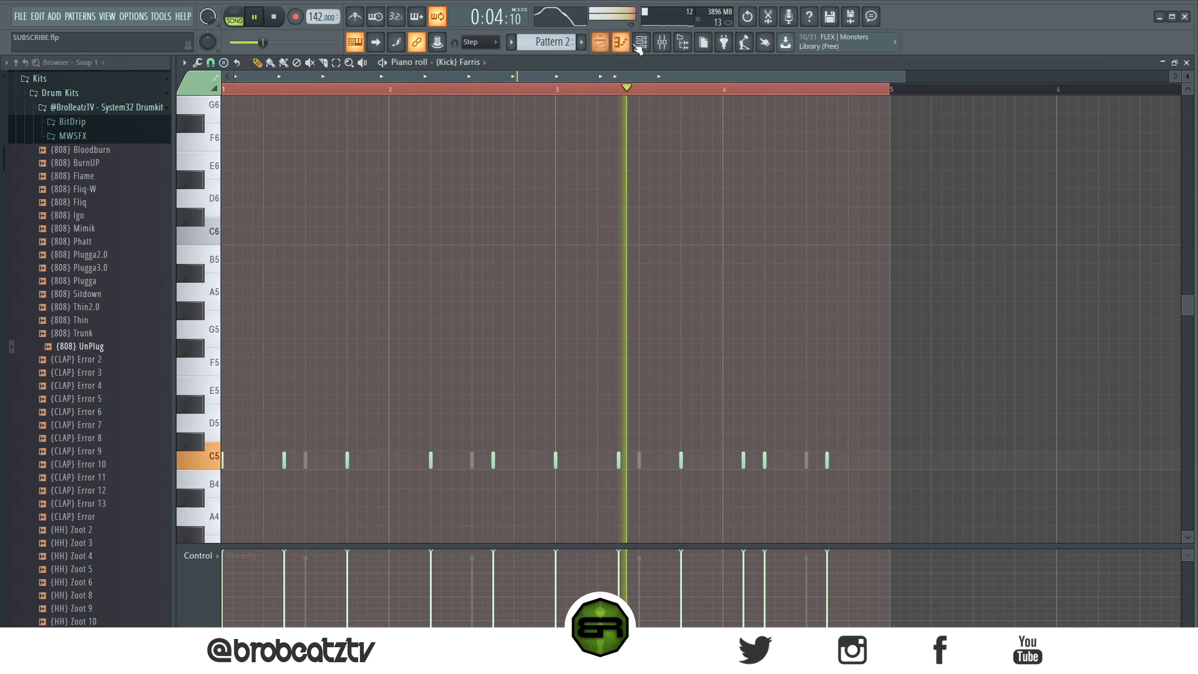
{"action": "left_click", "coordinate": [642, 42]}
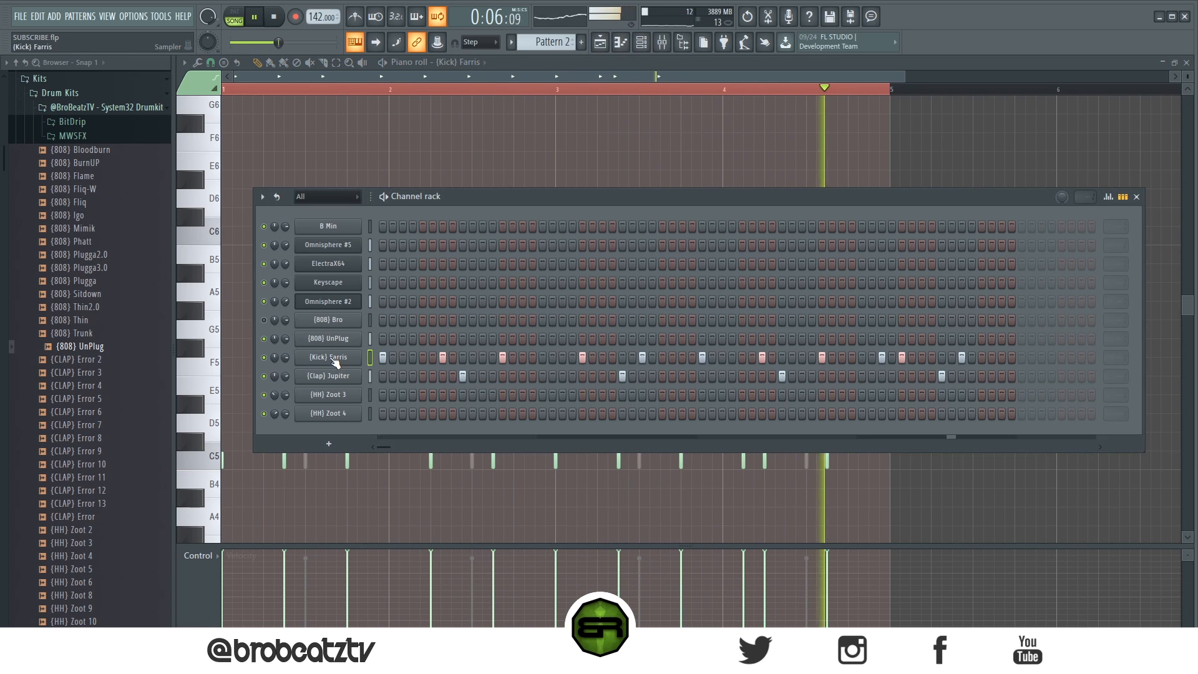
{"action": "key", "text": "space"}
Step: Browse the drum kit's SFX and percussion samples, auditioning (SFX) Cough and (PERC) Jungo against the beat
{"action": "scroll", "coordinate": [114, 463], "scroll_direction": "down", "scroll_amount": 10}
{"action": "scroll", "coordinate": [123, 460], "scroll_direction": "down", "scroll_amount": 10}
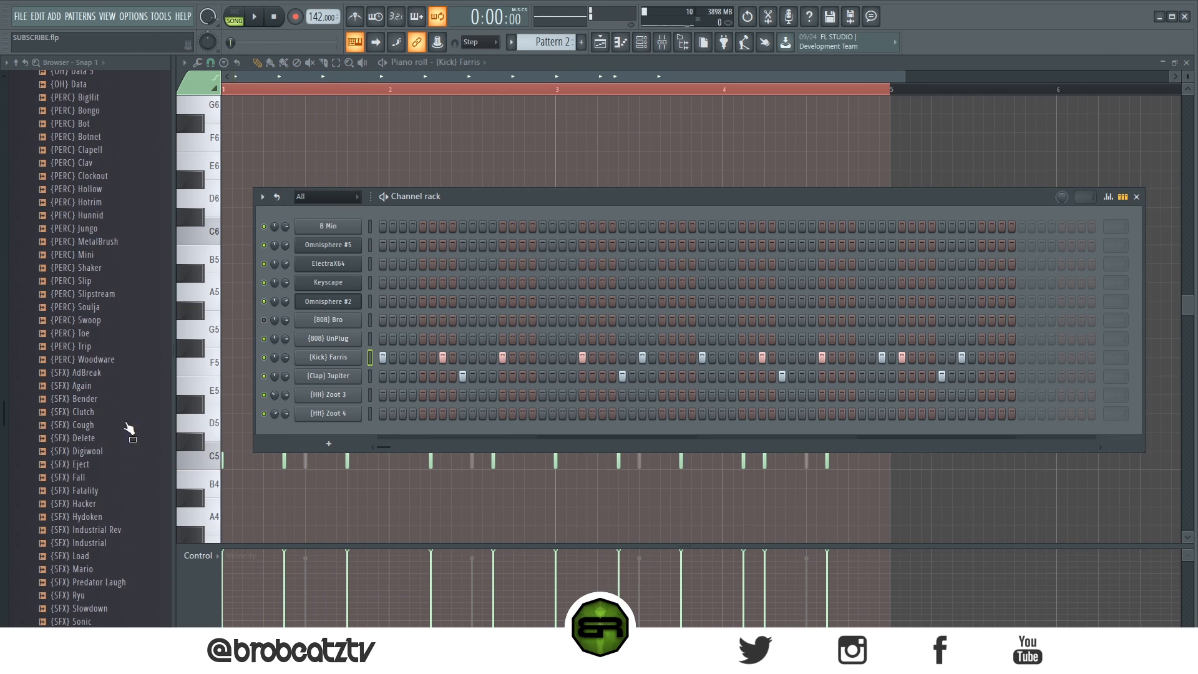
{"action": "left_click", "coordinate": [114, 429]}
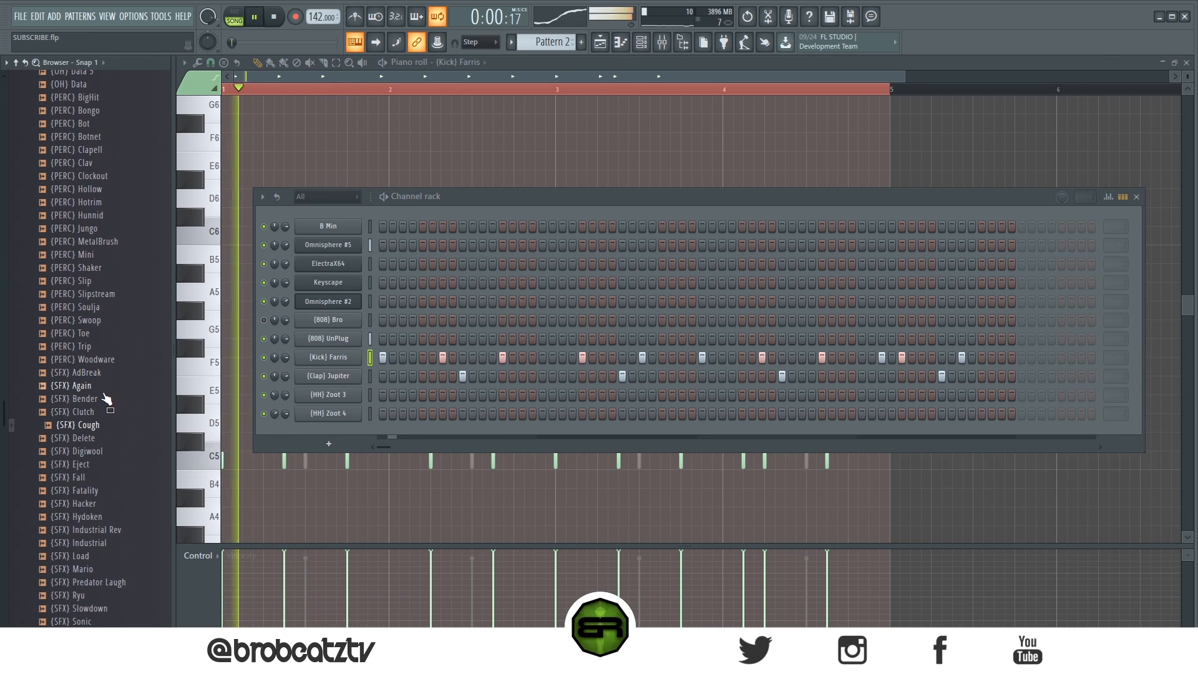
{"action": "key", "text": "space"}
{"action": "key", "text": "space"}
{"action": "left_click", "coordinate": [105, 229]}
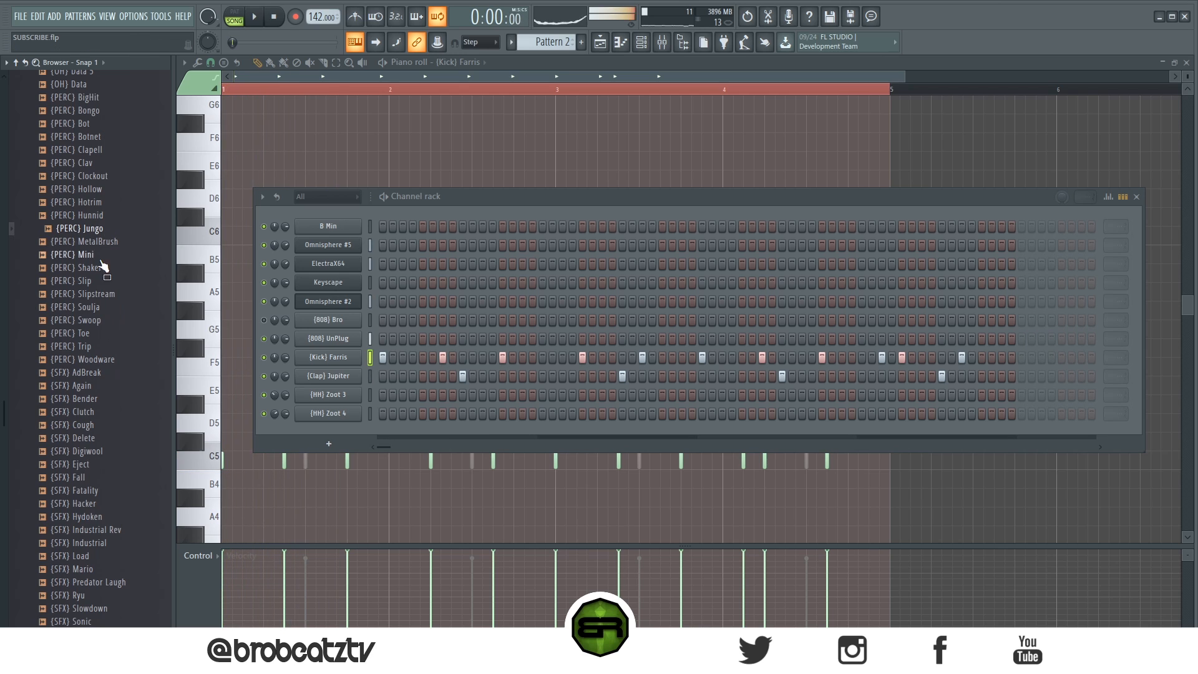
{"action": "scroll", "coordinate": [110, 465], "scroll_direction": "up", "scroll_amount": 2}
{"action": "scroll", "coordinate": [110, 465], "scroll_direction": "up", "scroll_amount": 10}
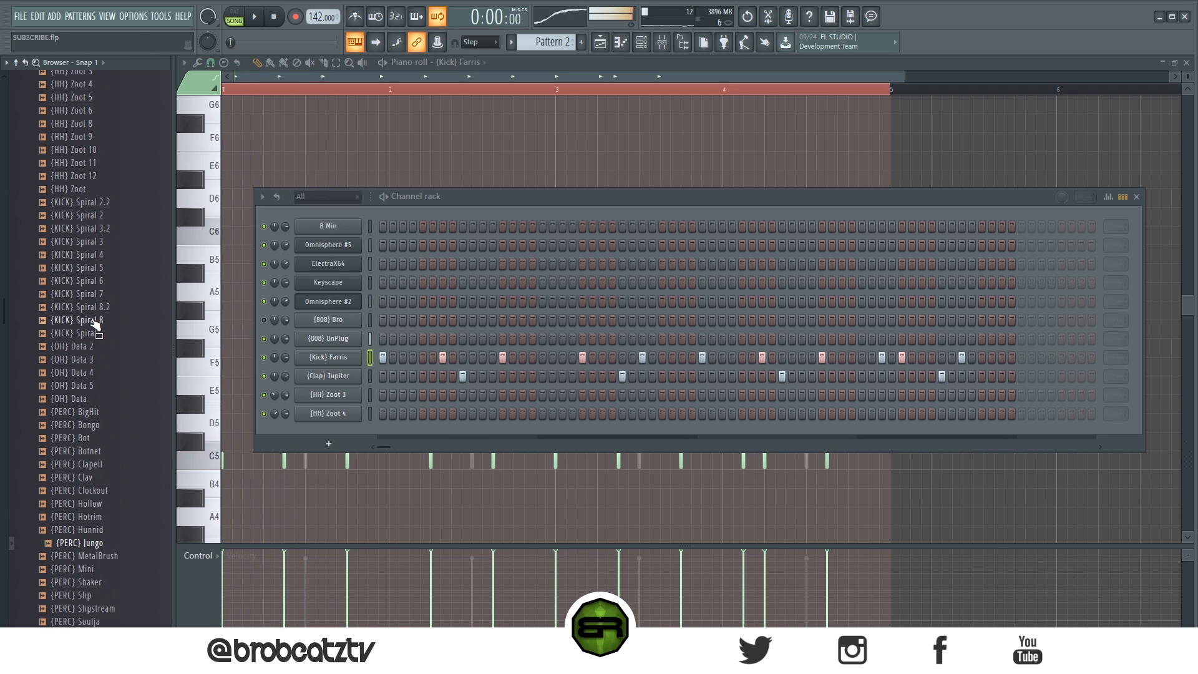
{"action": "scroll", "coordinate": [110, 456], "scroll_direction": "down", "scroll_amount": 3}
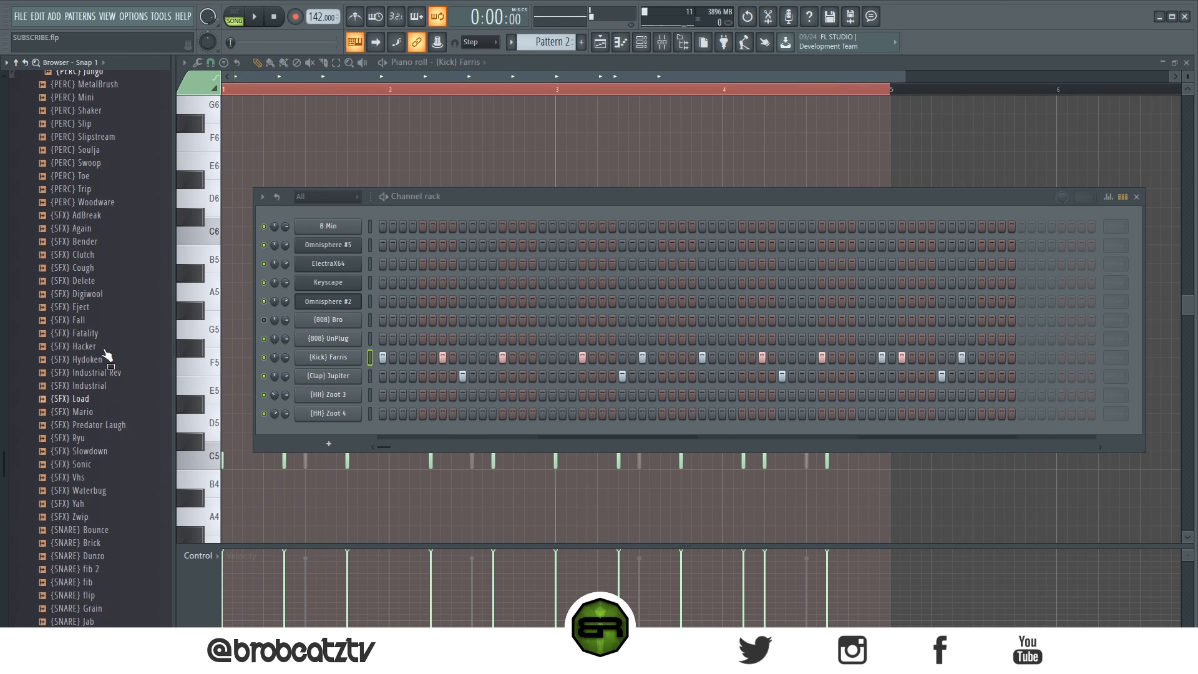
{"action": "scroll", "coordinate": [98, 405], "scroll_direction": "down", "scroll_amount": 5}
Step: Audition more kit samples against the beat, including (PERC) Clav and (PERC) Bot
{"action": "key", "text": "space"}
{"action": "left_click", "coordinate": [108, 282]}
{"action": "left_click", "coordinate": [107, 335]}
{"action": "left_click", "coordinate": [106, 362]}
{"action": "key", "text": "space"}
{"action": "key", "text": "space"}
{"action": "scroll", "coordinate": [105, 377], "scroll_direction": "up", "scroll_amount": 4}
{"action": "key", "text": "space"}
Step: Audition (PERC) Clockout and load it as a new channel between (Kick) Farris and (Clap) Jupiter
{"action": "key", "text": "space"}
{"action": "left_click", "coordinate": [102, 321]}
{"action": "left_click", "coordinate": [100, 280]}
{"action": "key", "text": "space"}
{"action": "key", "text": "space"}
{"action": "left_click", "coordinate": [104, 333]}
{"action": "key", "text": "space"}
{"action": "left_click", "coordinate": [103, 332]}
{"action": "left_click_drag", "start_coordinate": [342, 367], "coordinate": [340, 366]}
Step: Copy the (Clap) Jupiter notes to the (PERC) Clockout channel and check them in its piano roll
{"action": "right_click", "coordinate": [360, 390]}
{"action": "left_click", "coordinate": [518, 407]}
{"action": "right_click", "coordinate": [359, 371]}
{"action": "left_click", "coordinate": [502, 399]}
{"action": "right_click", "coordinate": [361, 370]}
{"action": "left_click", "coordinate": [403, 378]}
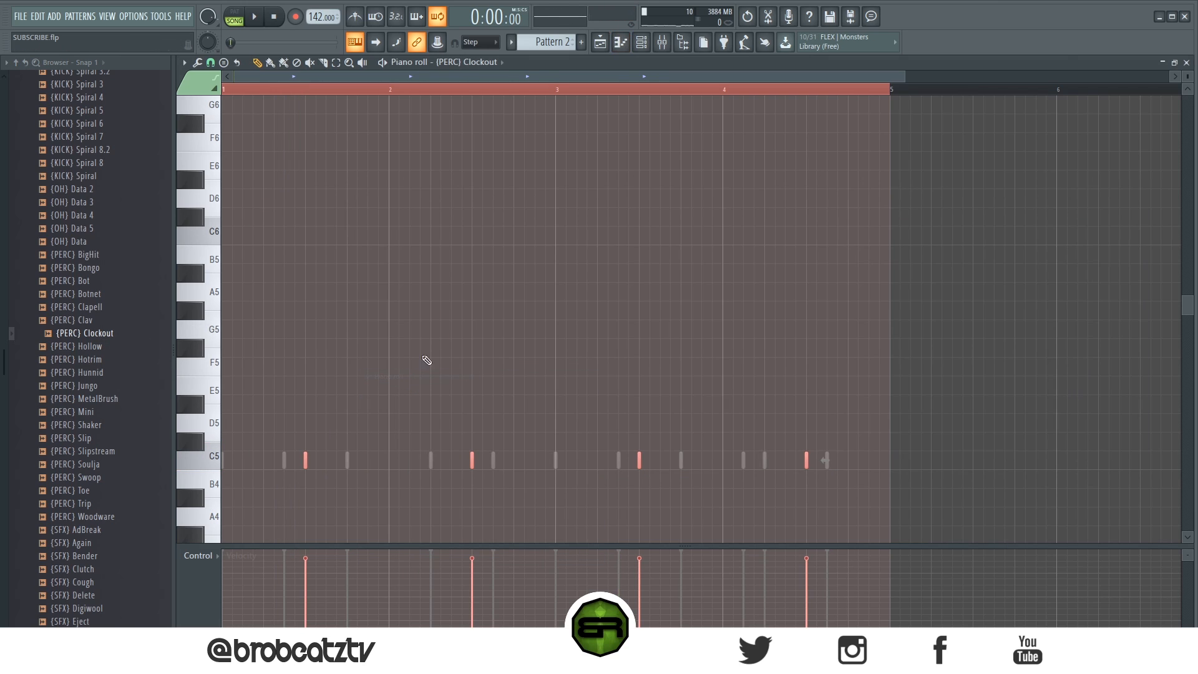
{"action": "left_click", "coordinate": [620, 47]}
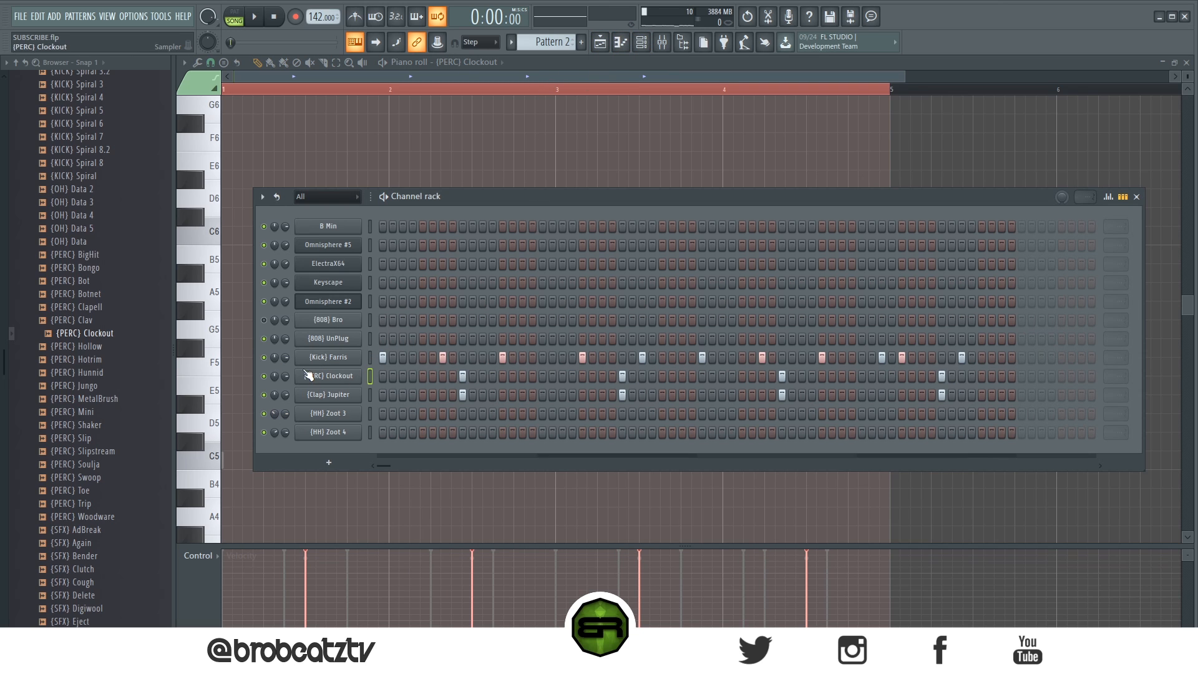
Step: Mute (Clap) Jupiter, (Kick) Farris and (808) UnPlug one after another while playing the beat
{"action": "left_click", "coordinate": [263, 394]}
{"action": "key", "text": "space"}
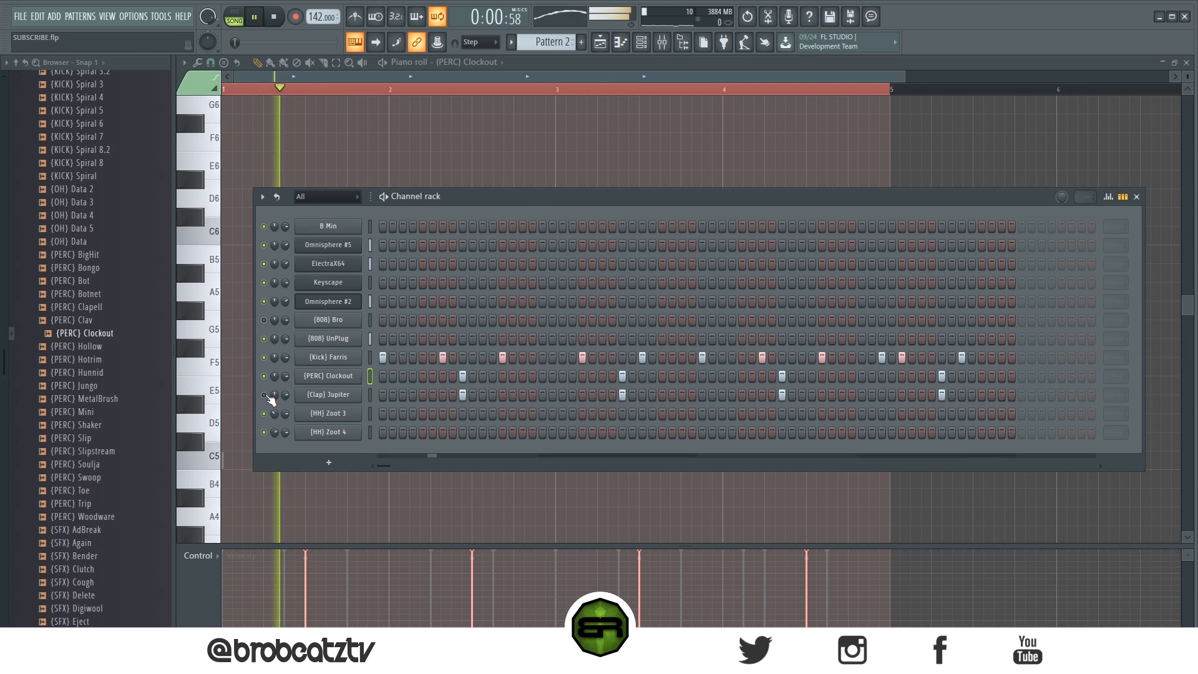
{"action": "key", "text": "space"}
{"action": "left_click", "coordinate": [264, 358]}
{"action": "key", "text": "space"}
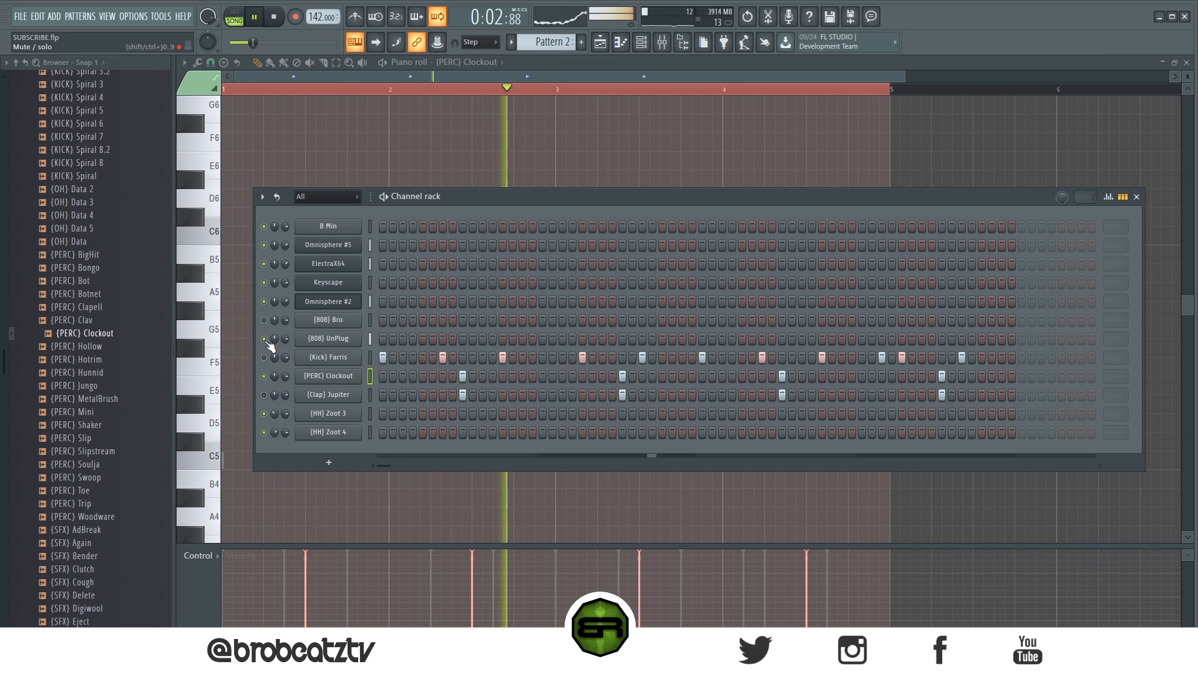
{"action": "left_click", "coordinate": [264, 339]}
{"action": "key", "text": "space"}
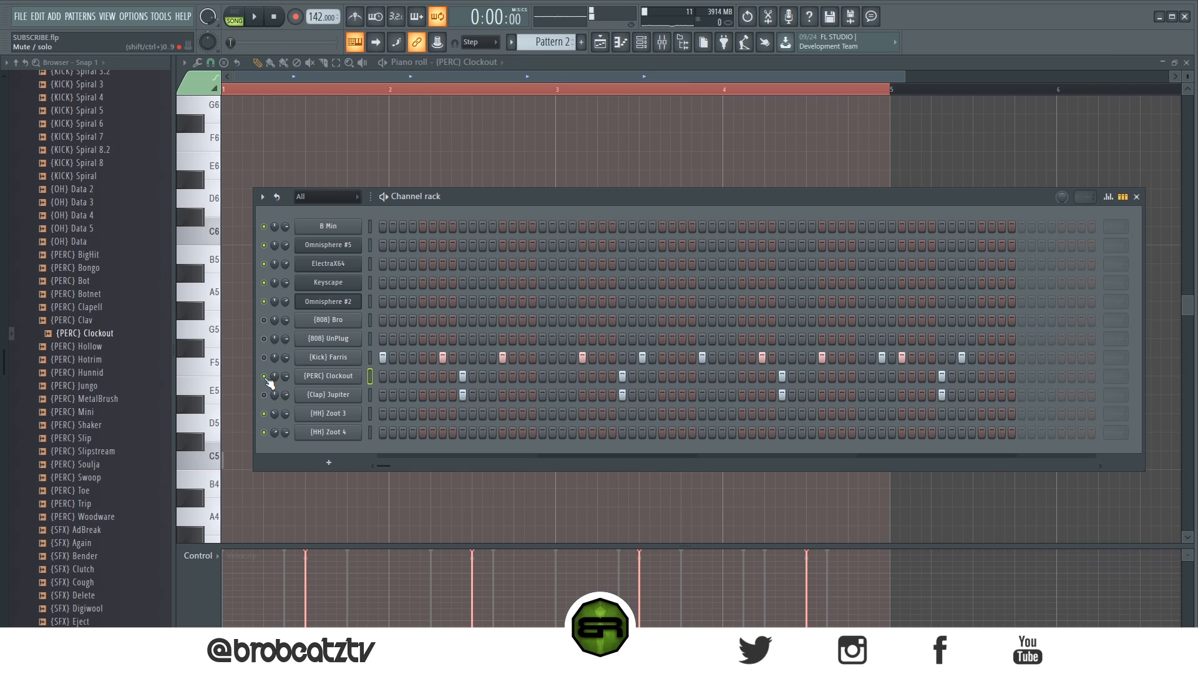
Step: Load (SFX) - Menu2 from the kit's MWSFX folder as a new channel below (Clap) Jupiter
{"action": "scroll", "coordinate": [94, 426], "scroll_direction": "down", "scroll_amount": 8}
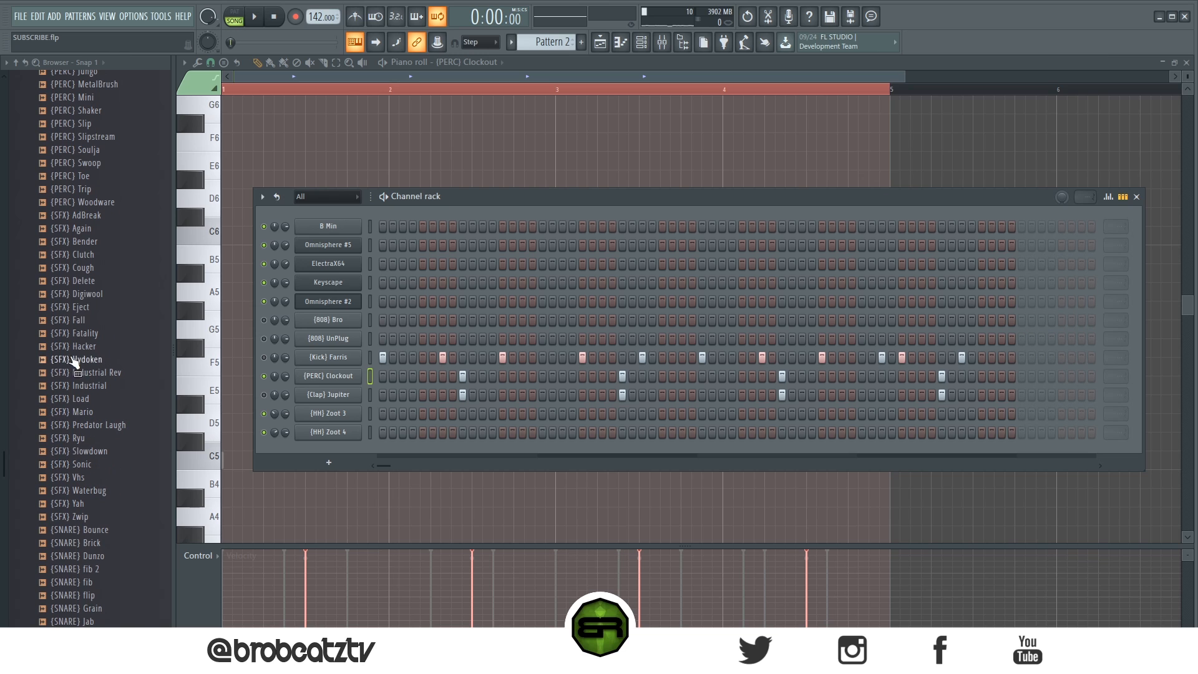
{"action": "scroll", "coordinate": [98, 430], "scroll_direction": "up", "scroll_amount": 20}
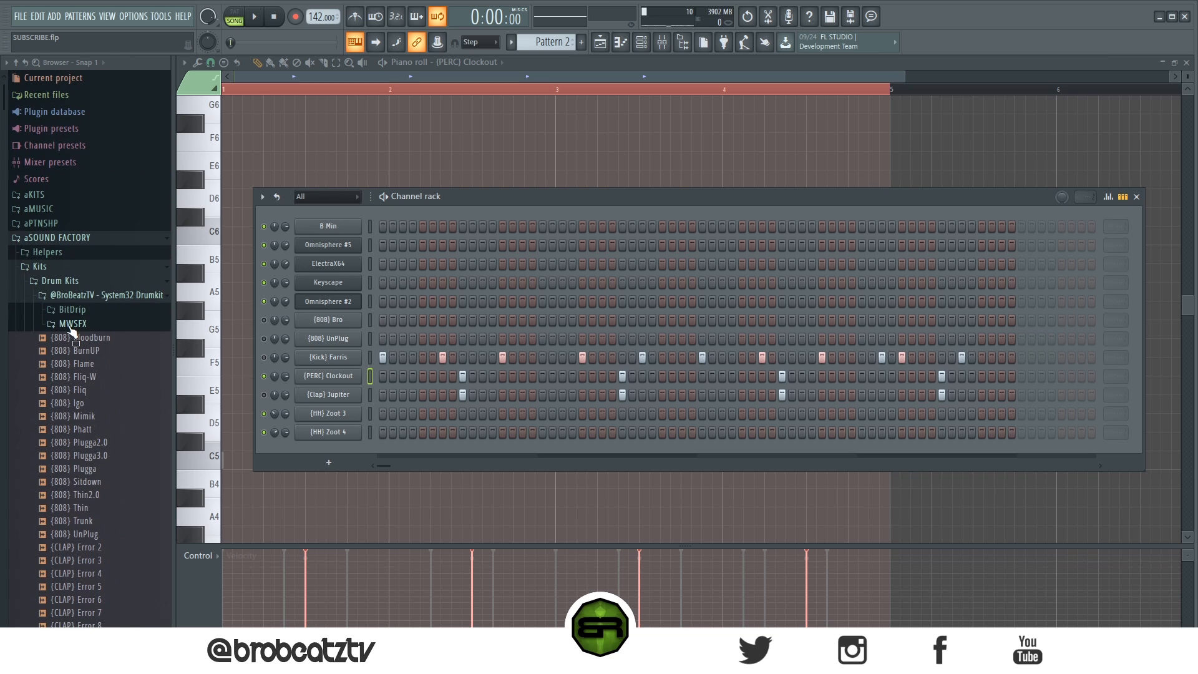
{"action": "left_click", "coordinate": [72, 323]}
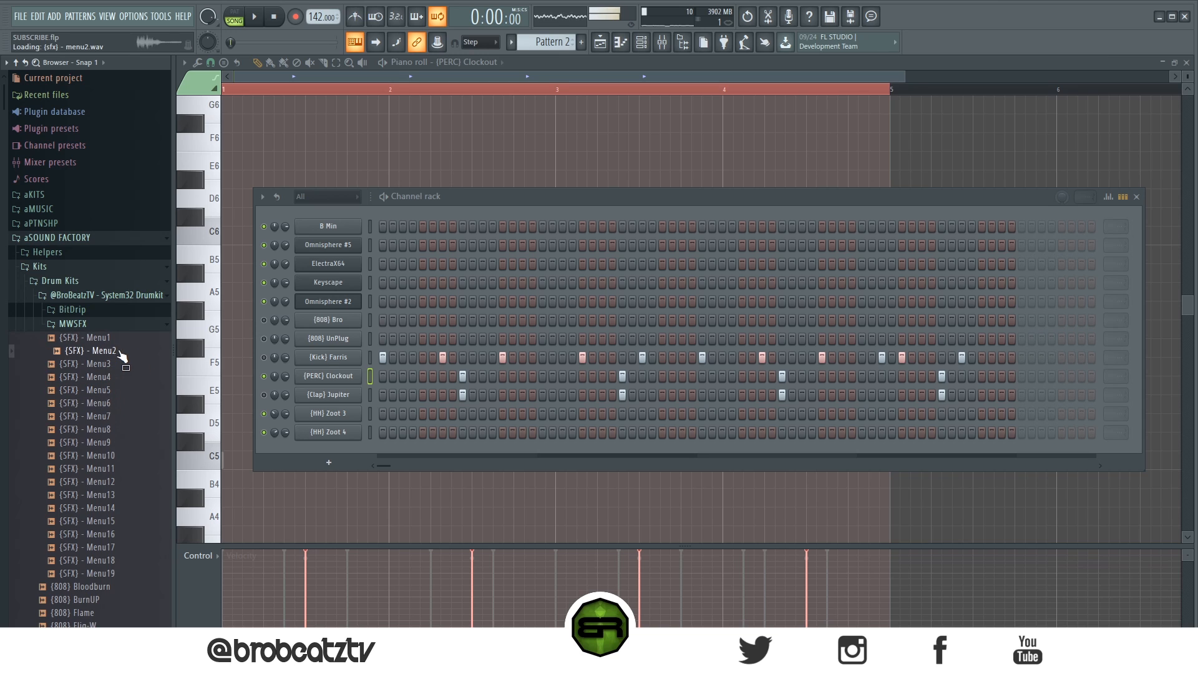
{"action": "left_click_drag", "start_coordinate": [336, 437], "coordinate": [335, 407]}
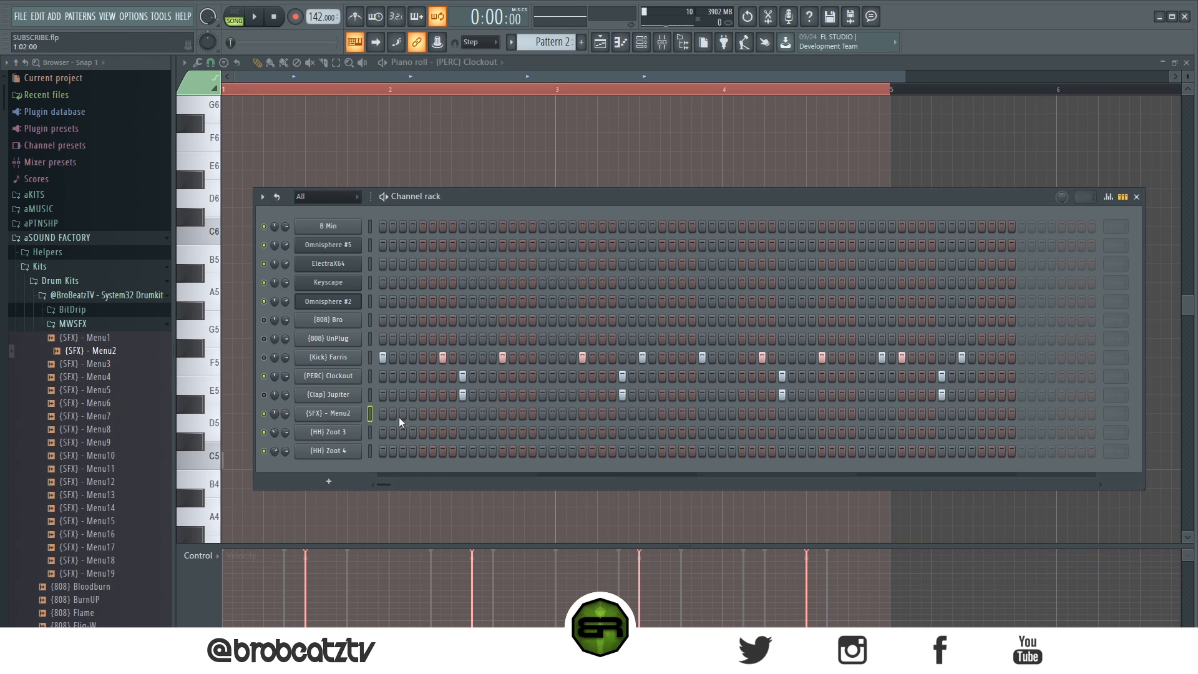
Step: Place an (SFX) - Menu2 hit on step 5 and give the sample a short fade-in
{"action": "left_click", "coordinate": [422, 413]}
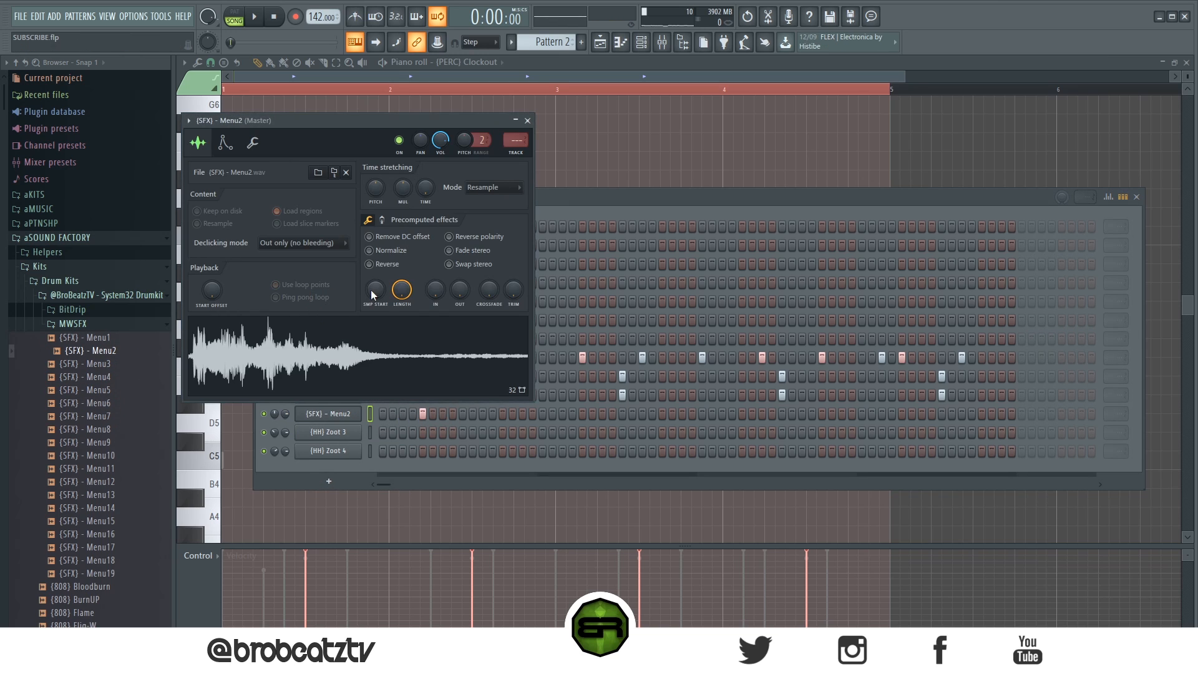
{"action": "left_click_drag", "start_coordinate": [435, 288], "coordinate": [435, 274]}
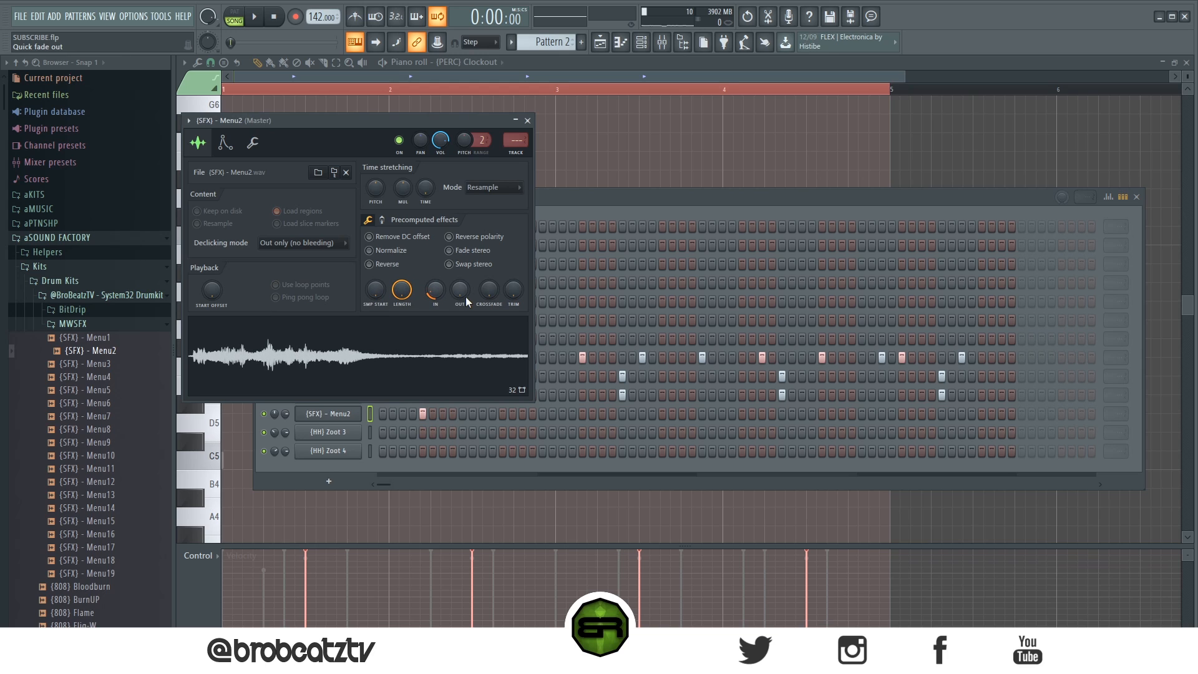
{"action": "left_click", "coordinate": [527, 121]}
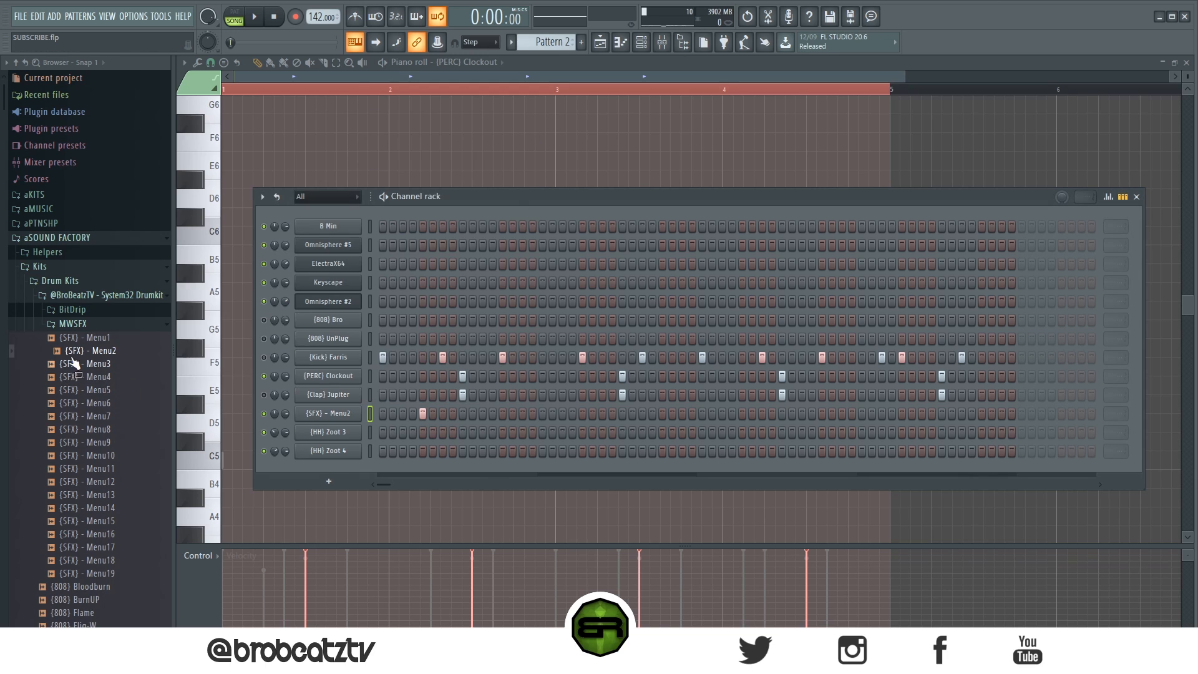
{"action": "left_click", "coordinate": [72, 324]}
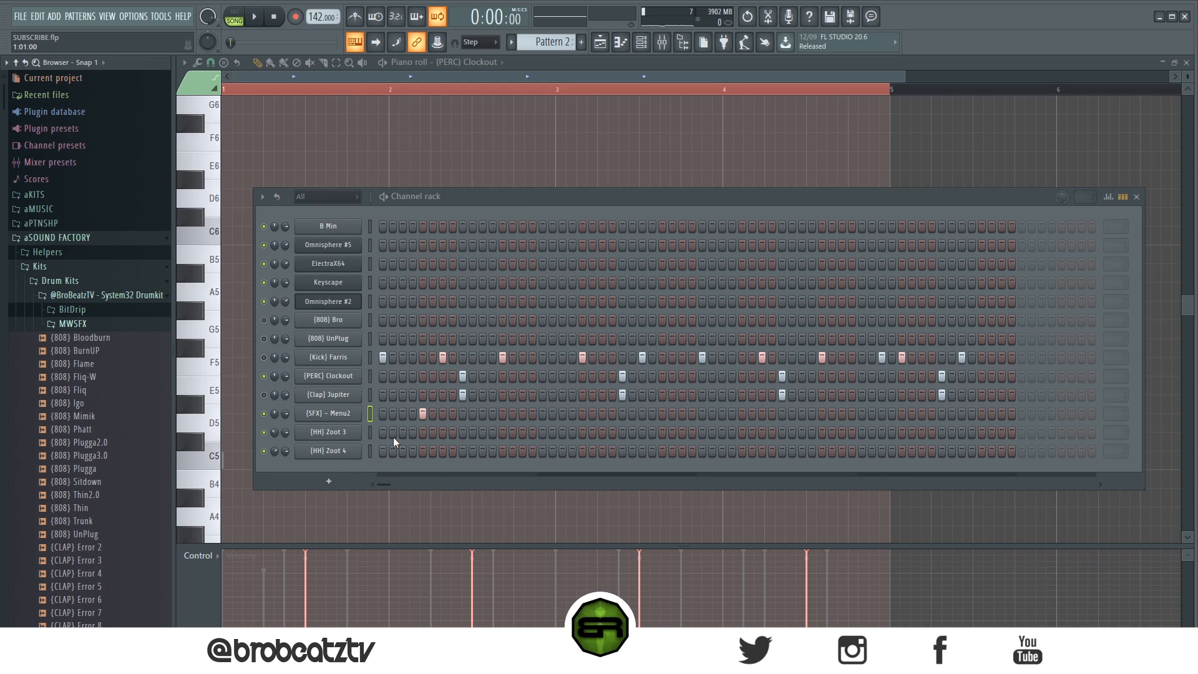
Step: Program bar one of the hats with (HH) Zoot 3 on steps 2, 3 and 7 and (HH) Zoot 4 on 5, 6 and 11
{"action": "left_click_drag", "start_coordinate": [392, 435], "coordinate": [403, 435]}
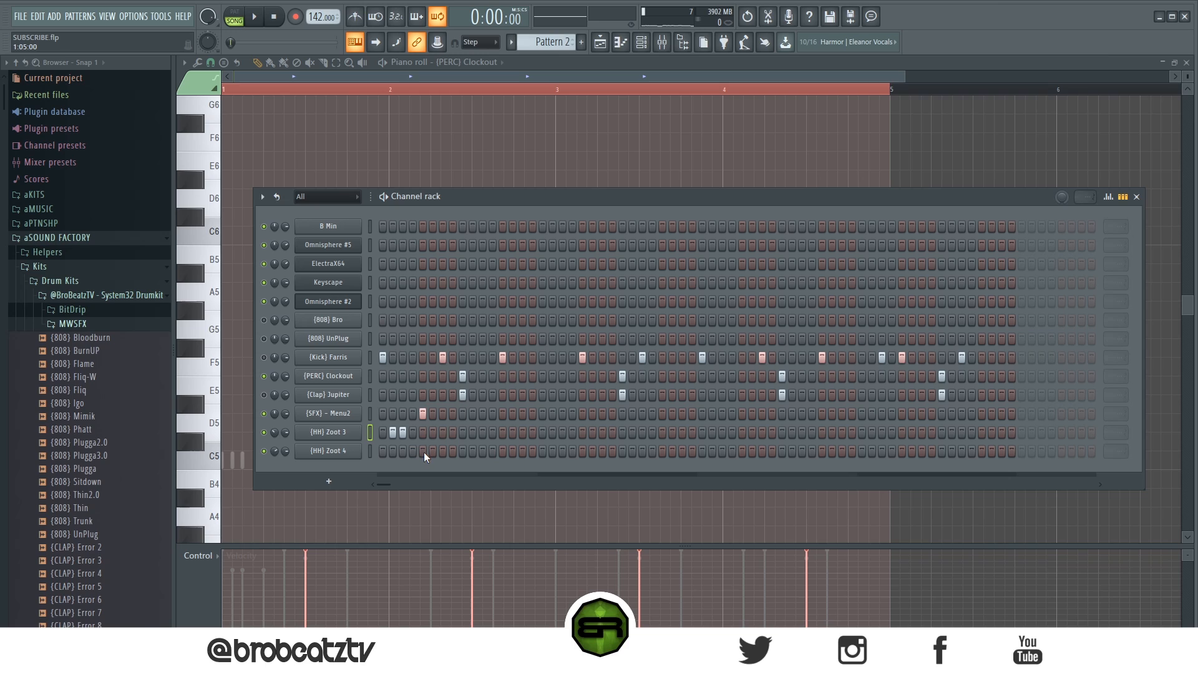
{"action": "left_click_drag", "start_coordinate": [423, 451], "coordinate": [432, 453]}
{"action": "left_click", "coordinate": [443, 433]}
{"action": "left_click", "coordinate": [481, 451]}
{"action": "key", "text": "space"}
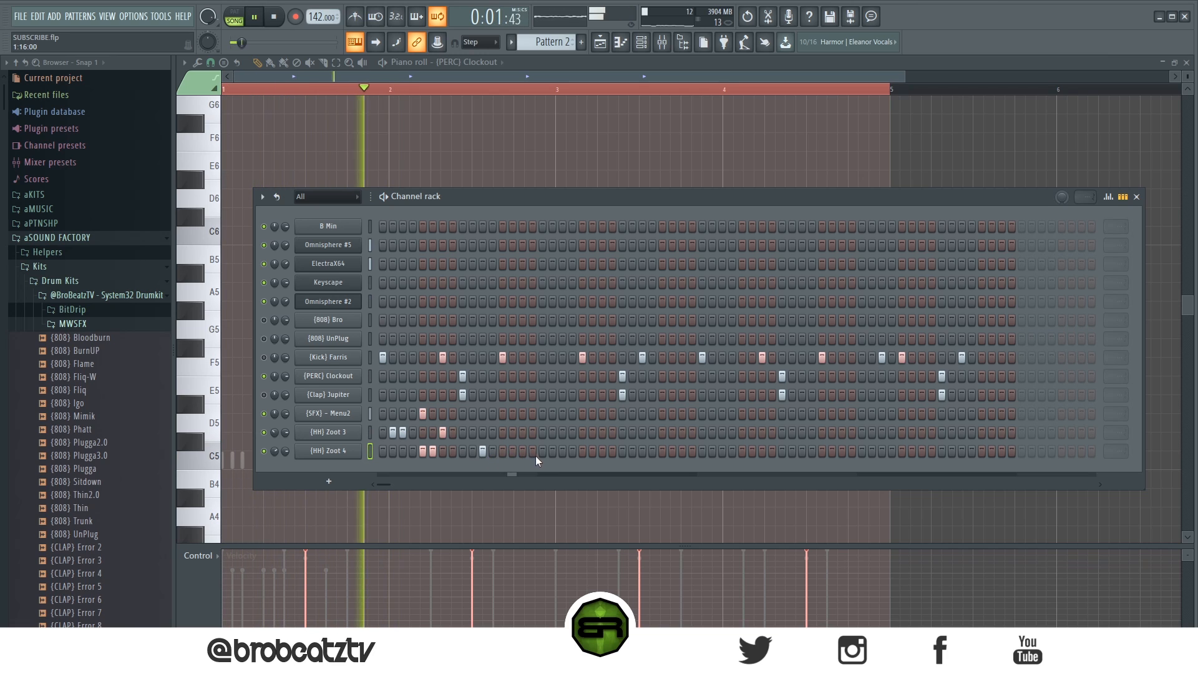
Step: Repeat the hat rhythm in bar two with (HH) Zoot 3 on steps 18, 19 and 23 and (HH) Zoot 4 on 21, 22 and 27
{"action": "left_click", "coordinate": [552, 432]}
{"action": "left_click", "coordinate": [563, 432]}
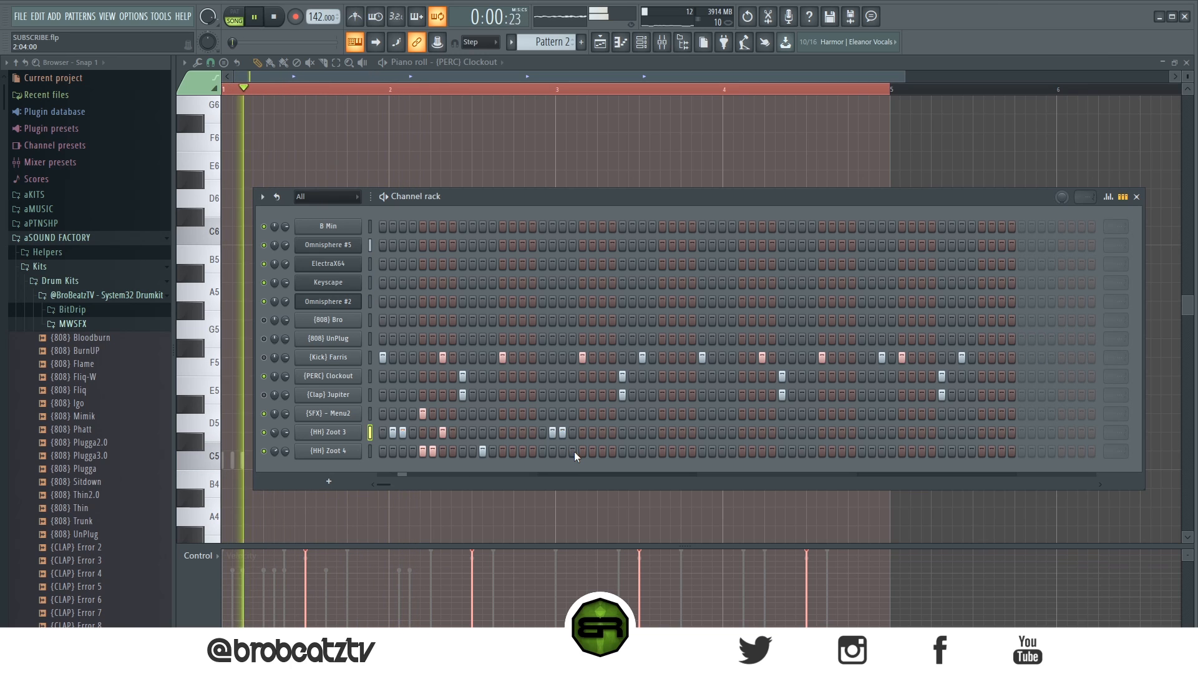
{"action": "left_click", "coordinate": [583, 452]}
{"action": "left_click", "coordinate": [592, 452]}
{"action": "left_click", "coordinate": [601, 433]}
{"action": "left_click", "coordinate": [641, 452]}
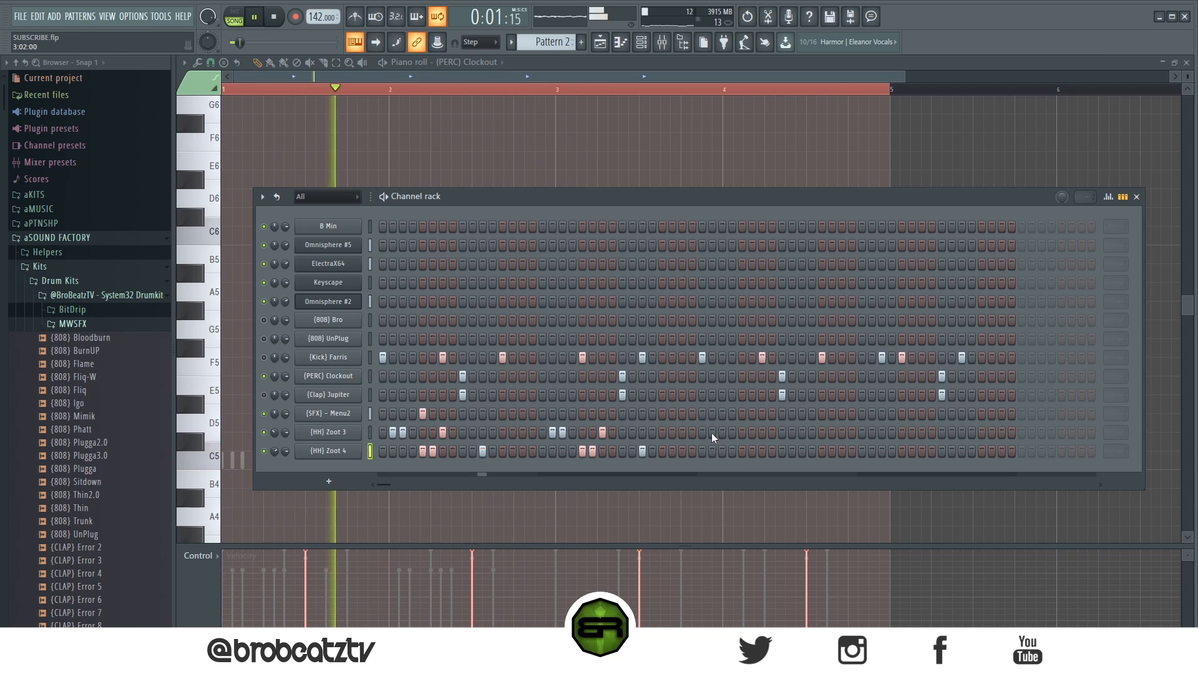
Step: Stop playback, duplicate the two bars of (HH) Zoot 3 notes to fill four bars, and slightly raise their velocity
{"action": "key", "text": "space"}
{"action": "right_click", "coordinate": [363, 432]}
{"action": "left_click", "coordinate": [393, 432]}
{"action": "left_click_drag", "start_coordinate": [231, 463], "coordinate": [557, 477]}
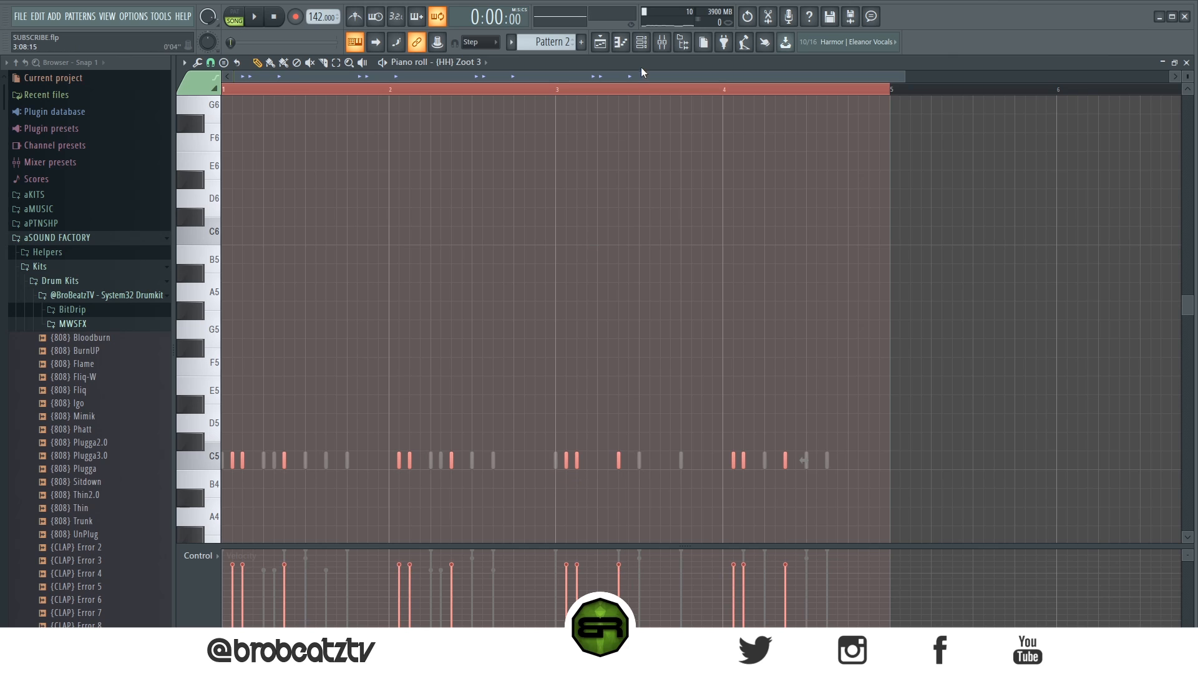
{"action": "left_click", "coordinate": [640, 41]}
Step: Duplicate the two bars of (HH) Zoot 4 notes to fill four bars
{"action": "right_click", "coordinate": [357, 451]}
{"action": "left_click", "coordinate": [384, 451]}
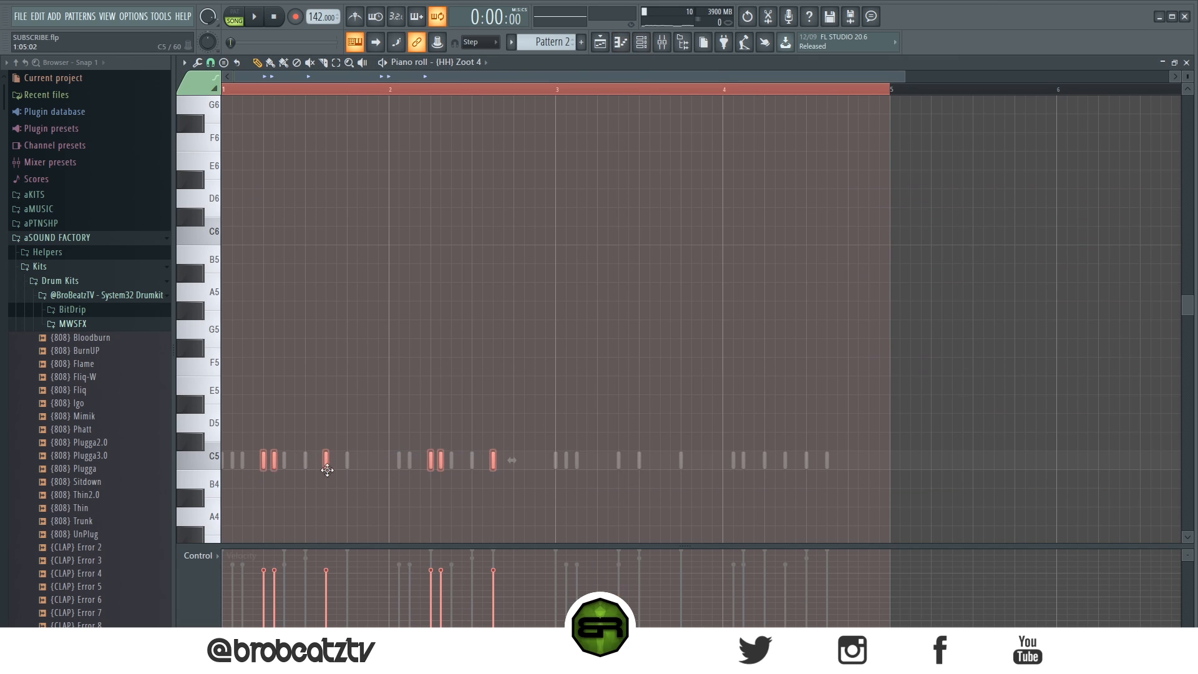
{"action": "key", "text": "ctrl+b"}
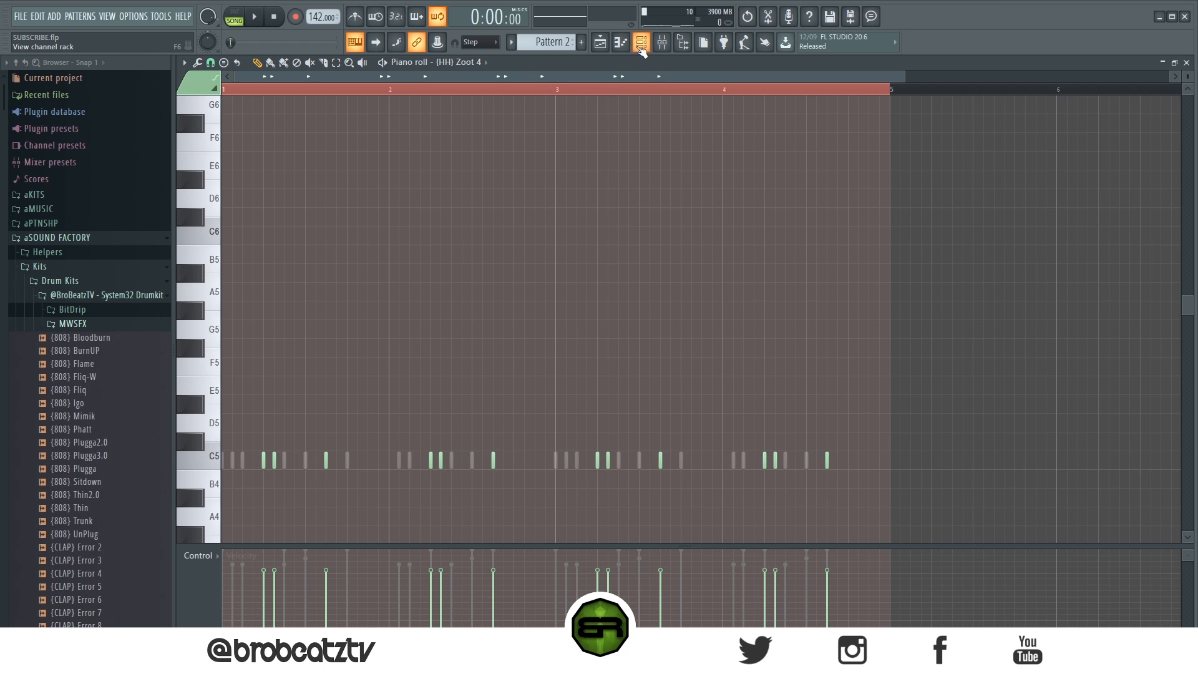
{"action": "left_click", "coordinate": [641, 44]}
Step: Load the (SNARE) fib sample from the System32 Drumkit as a new channel below (HH) Zoot 4
{"action": "scroll", "coordinate": [115, 471], "scroll_direction": "down", "scroll_amount": 20}
{"action": "scroll", "coordinate": [115, 470], "scroll_direction": "up", "scroll_amount": 5}
{"action": "left_click_drag", "start_coordinate": [112, 443], "coordinate": [118, 457]}
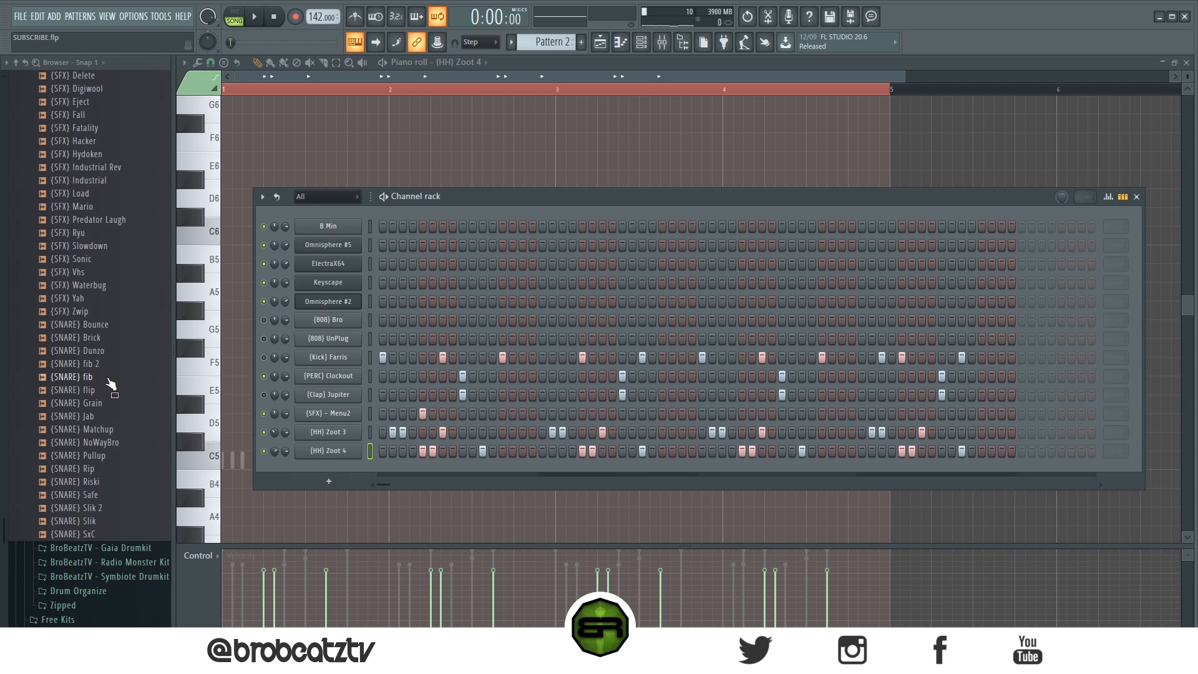
{"action": "left_click_drag", "start_coordinate": [110, 382], "coordinate": [252, 425]}
{"action": "left_click_drag", "start_coordinate": [338, 467], "coordinate": [391, 472]}
Step: Place (SNARE) fib hits on steps 7, 19, 39, 51 and 63 while the beat plays
{"action": "left_click", "coordinate": [443, 470]}
{"action": "key", "text": "space"}
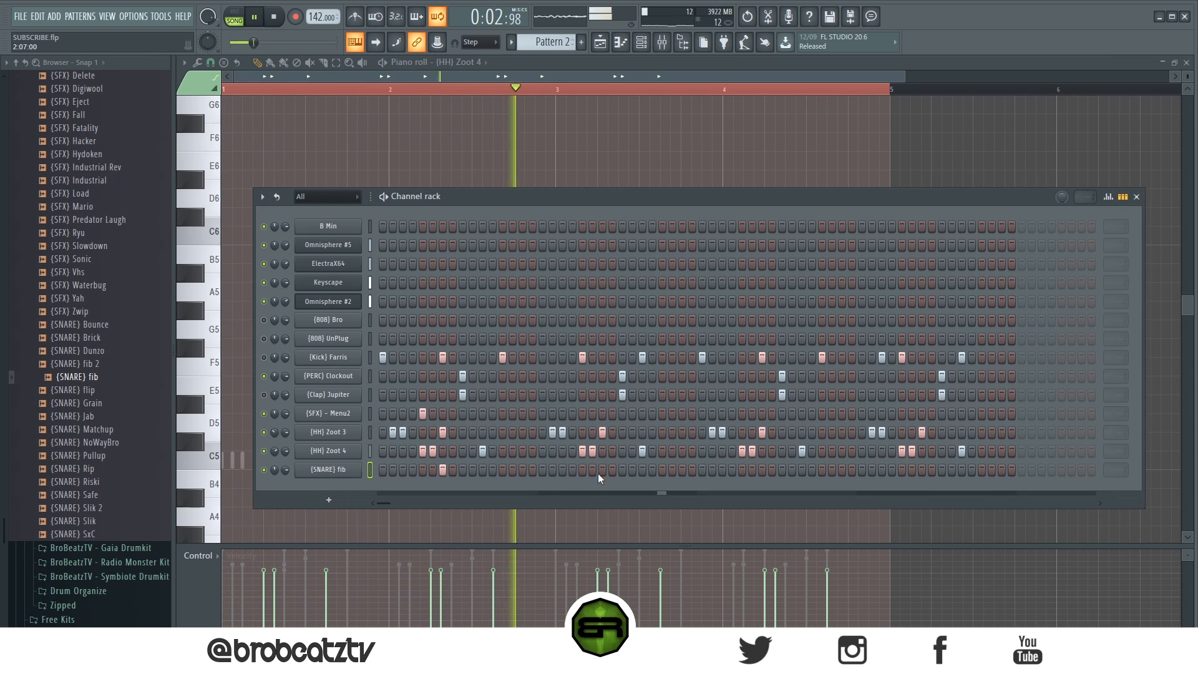
{"action": "left_click", "coordinate": [562, 470]}
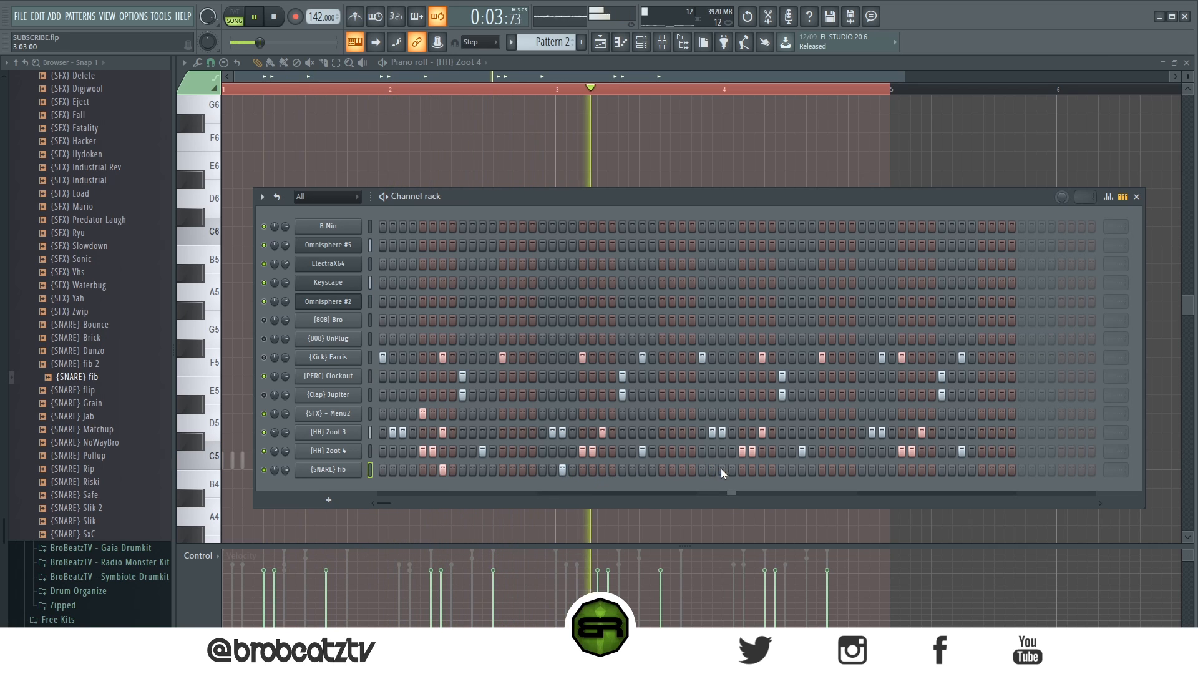
{"action": "left_click", "coordinate": [759, 472]}
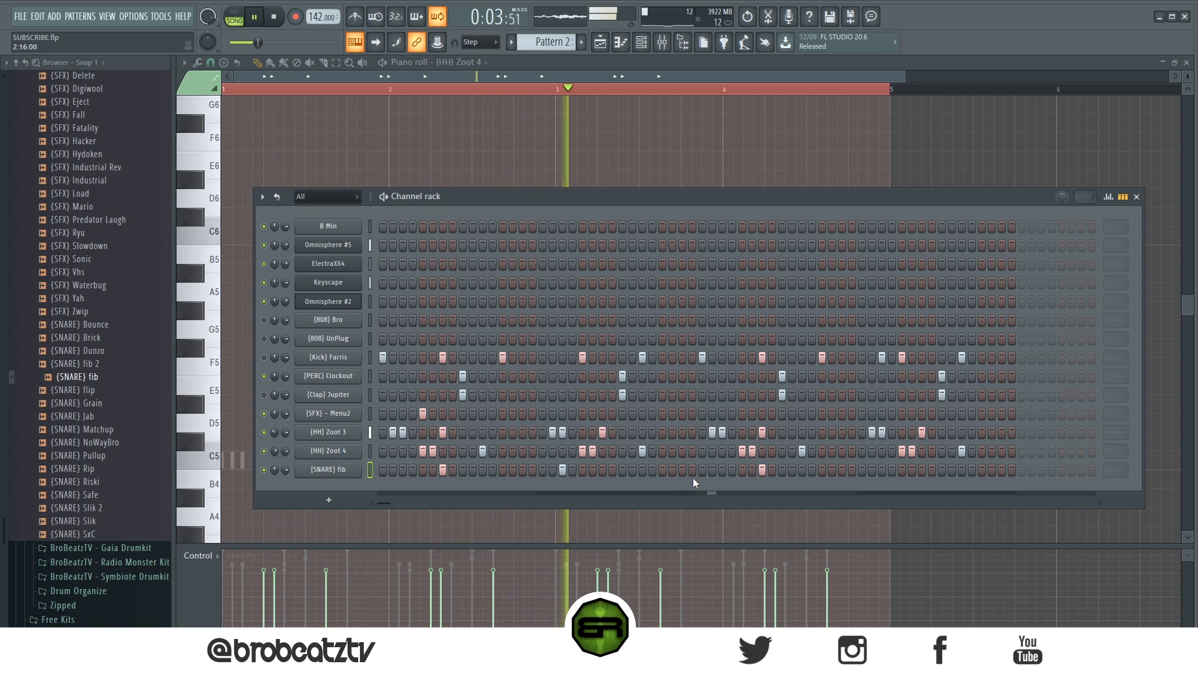
{"action": "left_click", "coordinate": [884, 469]}
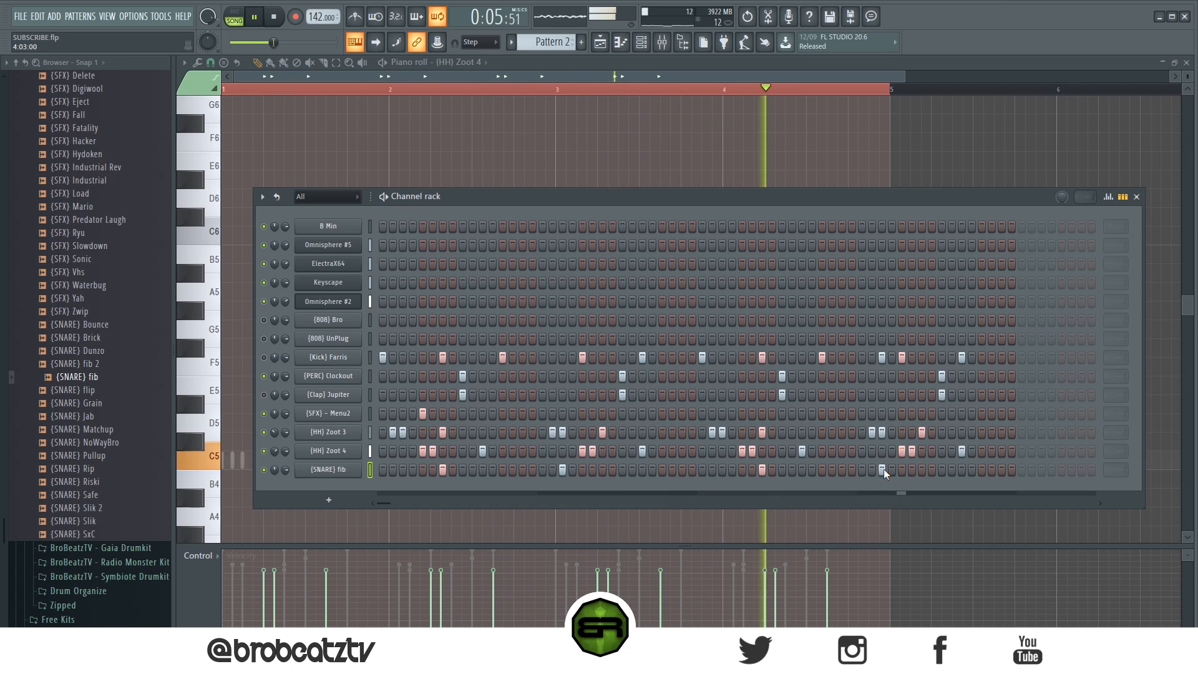
{"action": "left_click", "coordinate": [1001, 470]}
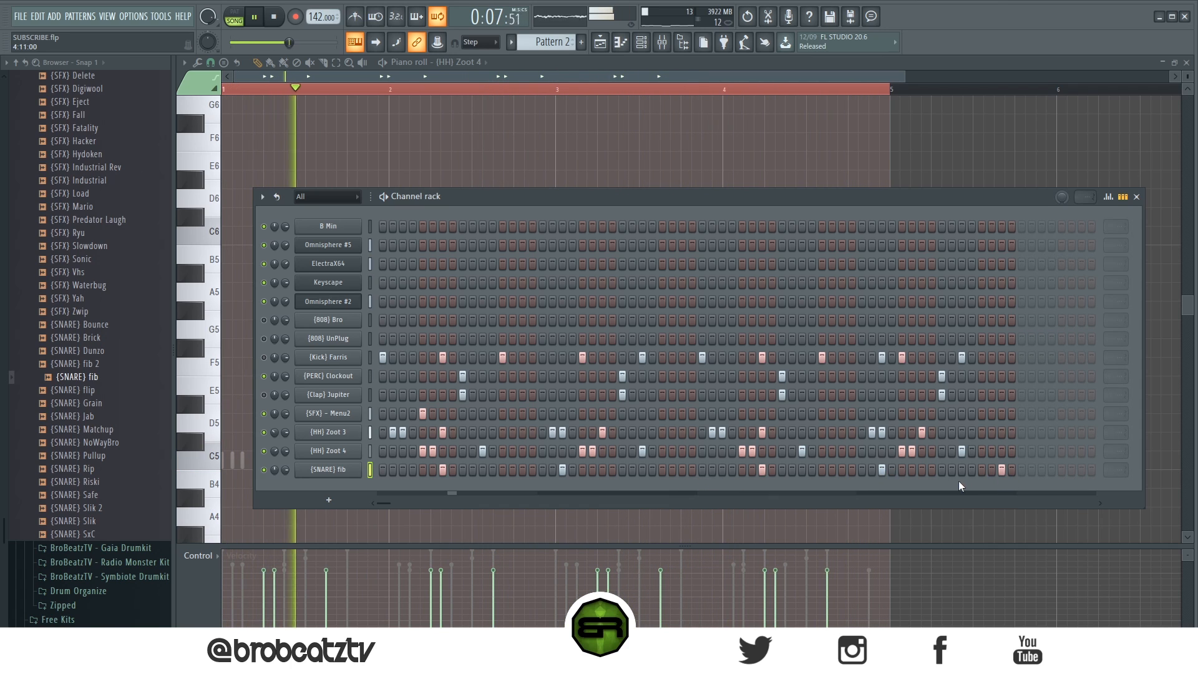
Step: Add a (HH) Zoot 3 hit on step 61 and replay the pattern to check it
{"action": "left_click", "coordinate": [981, 433]}
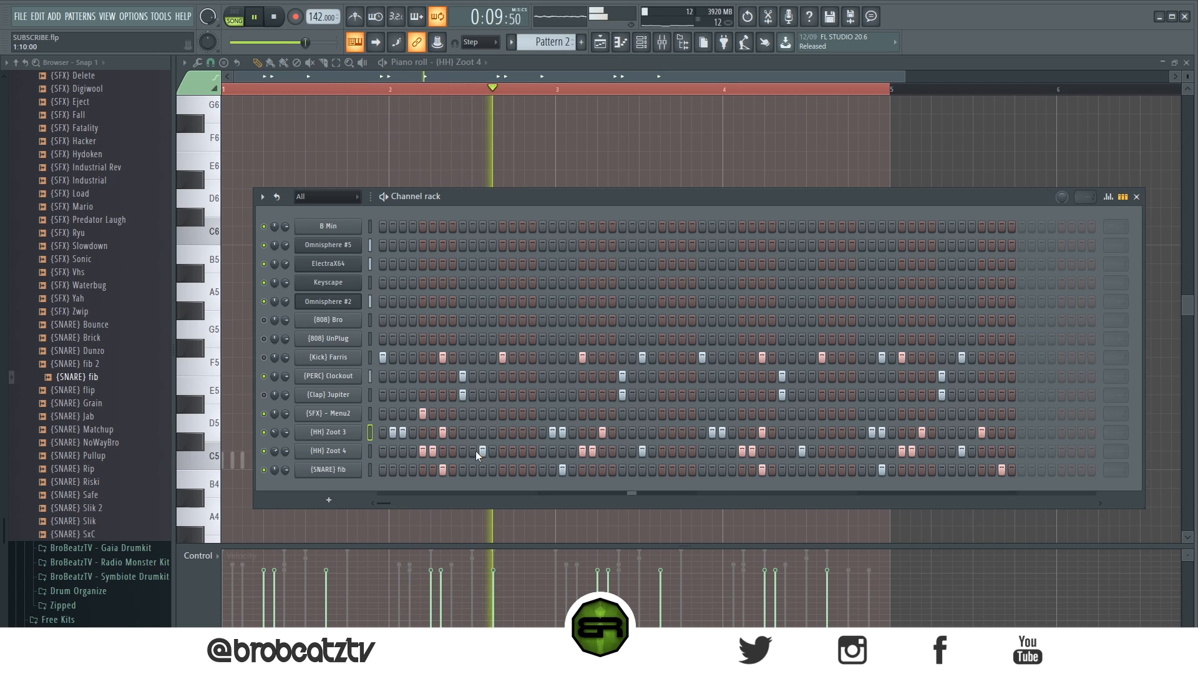
{"action": "right_click", "coordinate": [349, 469]}
{"action": "left_click", "coordinate": [379, 549]}
{"action": "left_click", "coordinate": [343, 453]}
{"action": "key", "text": "space"}
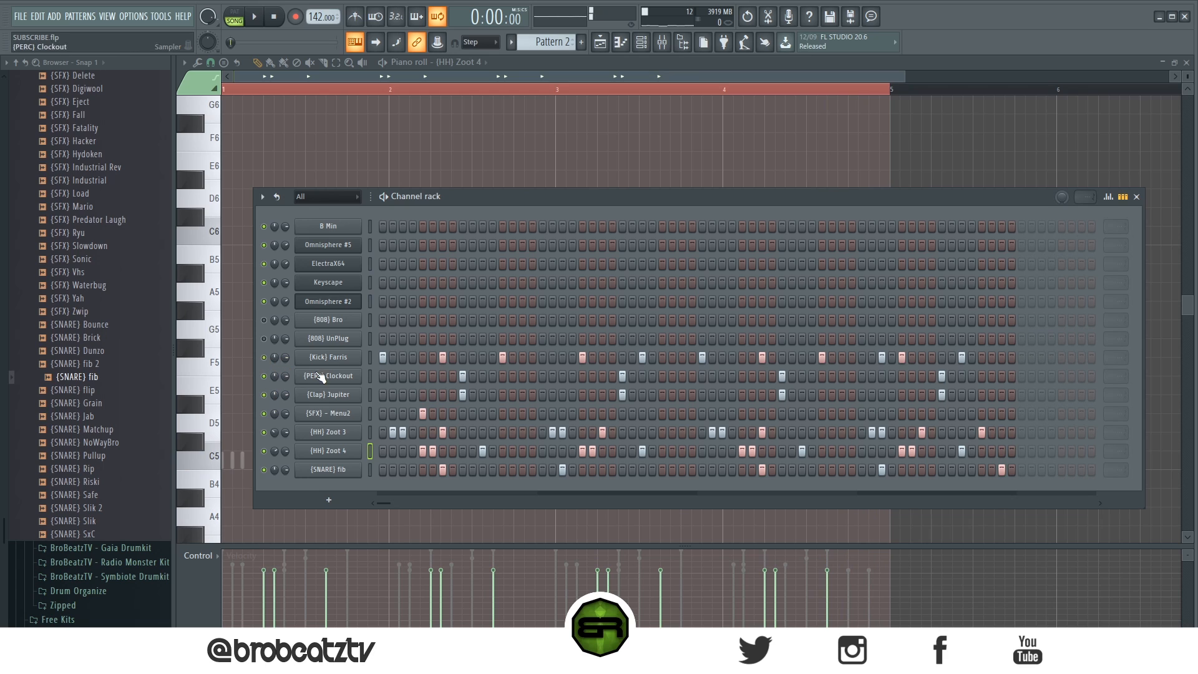
{"action": "key", "text": "space"}
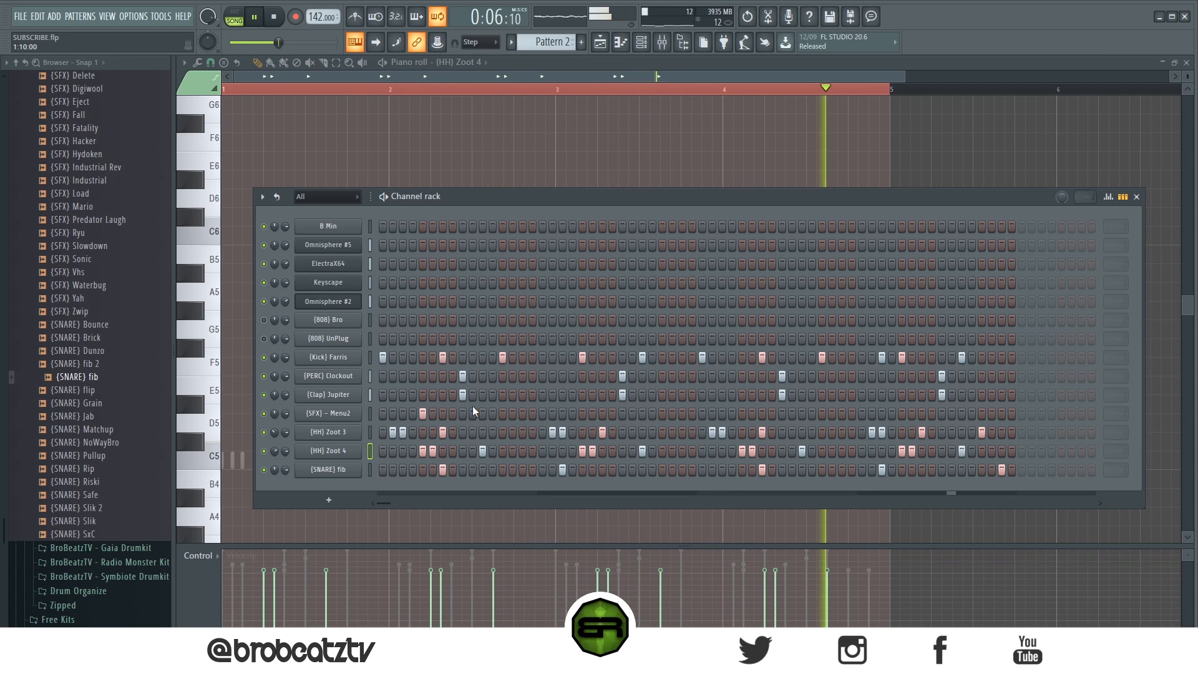
{"action": "key", "text": "space"}
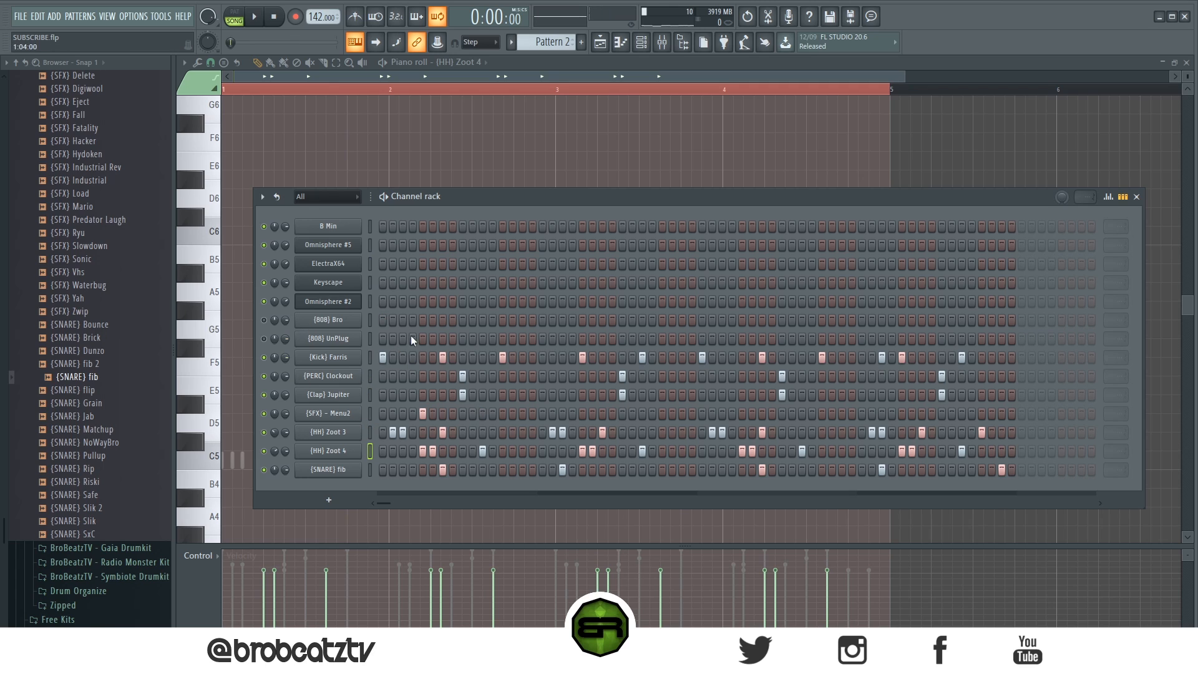
Step: Unmute (808) Bro and play the arrangement from the playlist with the channel rack open
{"action": "scroll", "coordinate": [110, 308], "scroll_direction": "up", "scroll_amount": 8}
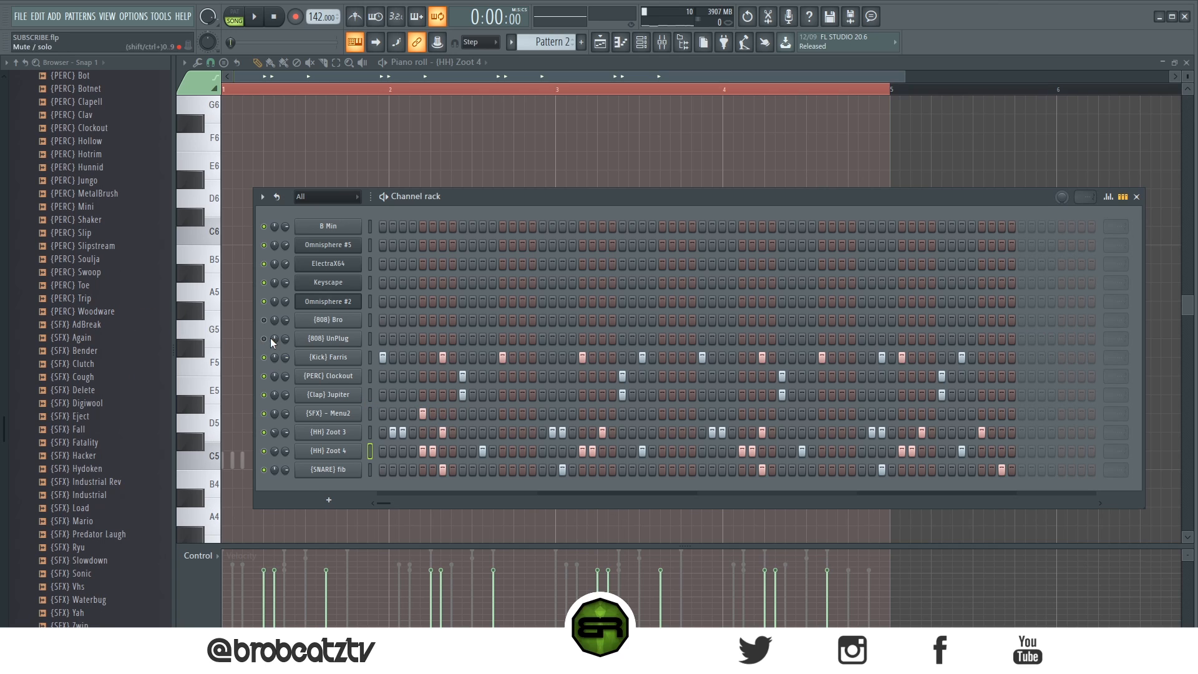
{"action": "left_click_drag", "start_coordinate": [255, 359], "coordinate": [266, 338]}
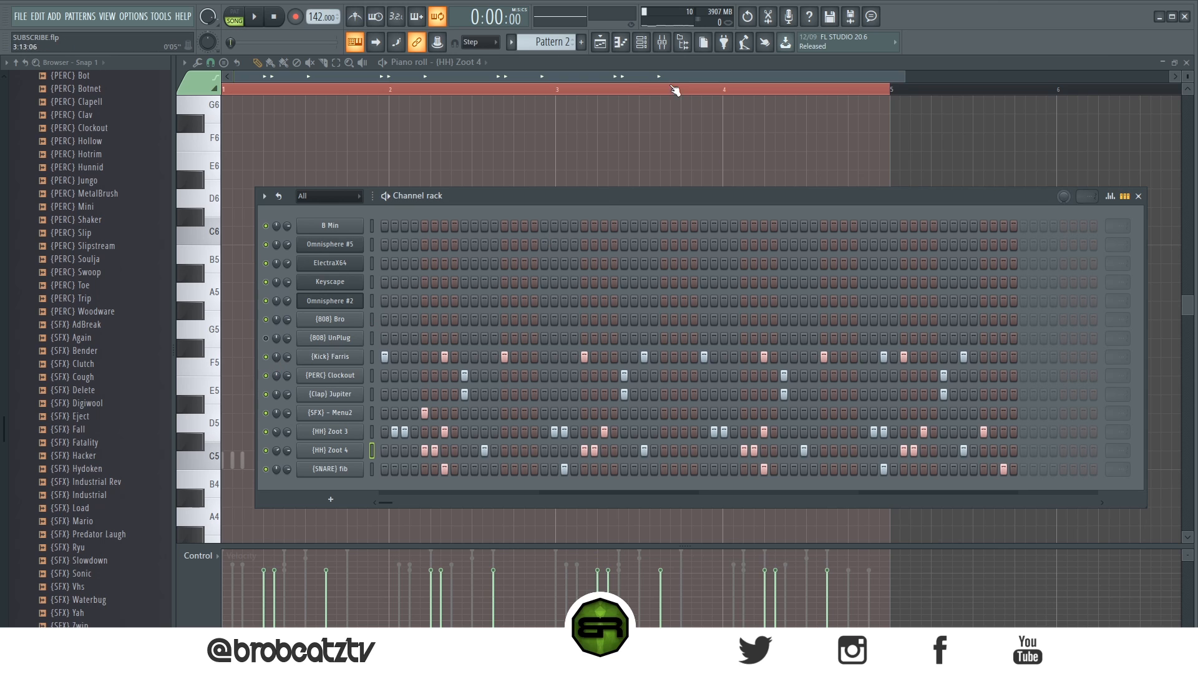
{"action": "left_click", "coordinate": [600, 42]}
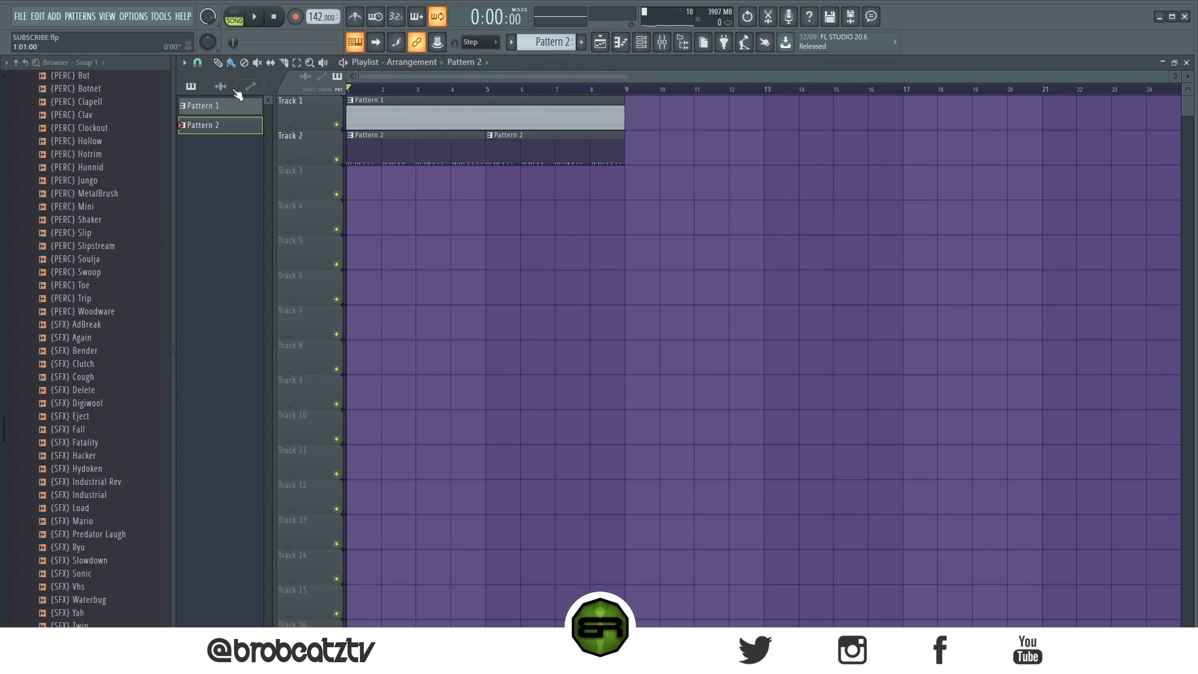
{"action": "left_click", "coordinate": [641, 42]}
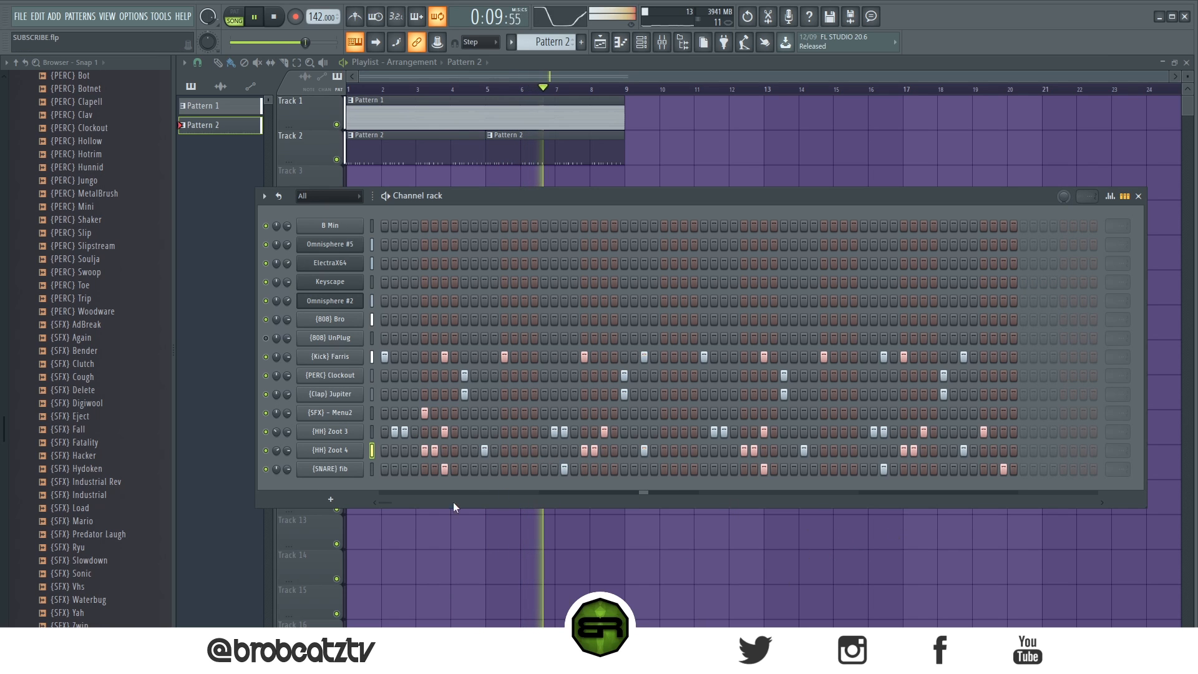
{"action": "scroll", "coordinate": [74, 398], "scroll_direction": "up", "scroll_amount": 15}
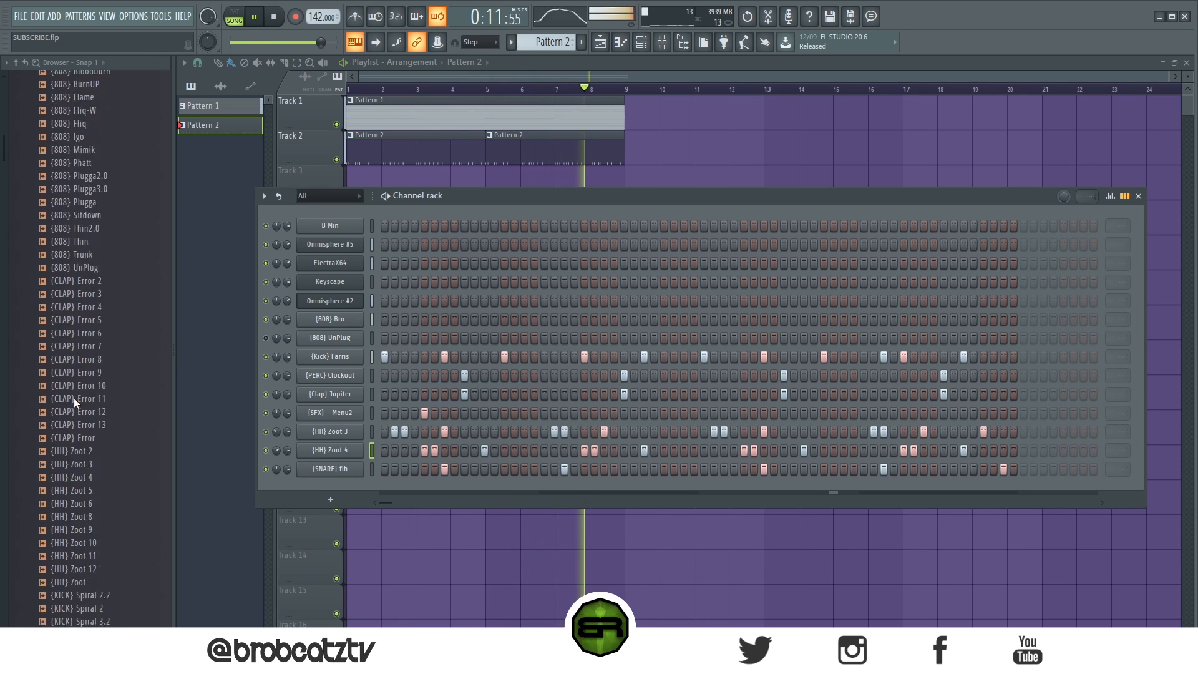
{"action": "left_click", "coordinate": [69, 238]}
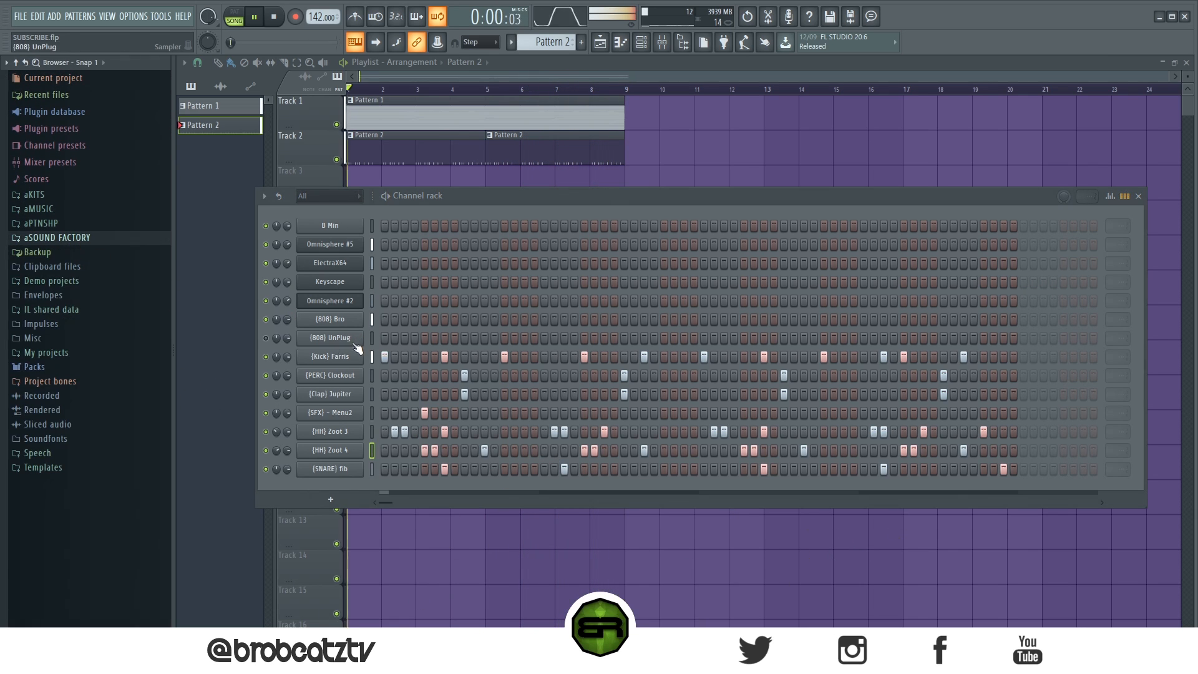
Step: Switch the bass from (808) Bro to (808) UnPlug and toggle the mutes of (Clap) Jupiter and (Kick) Farris
{"action": "left_click", "coordinate": [266, 340]}
{"action": "left_click", "coordinate": [266, 395]}
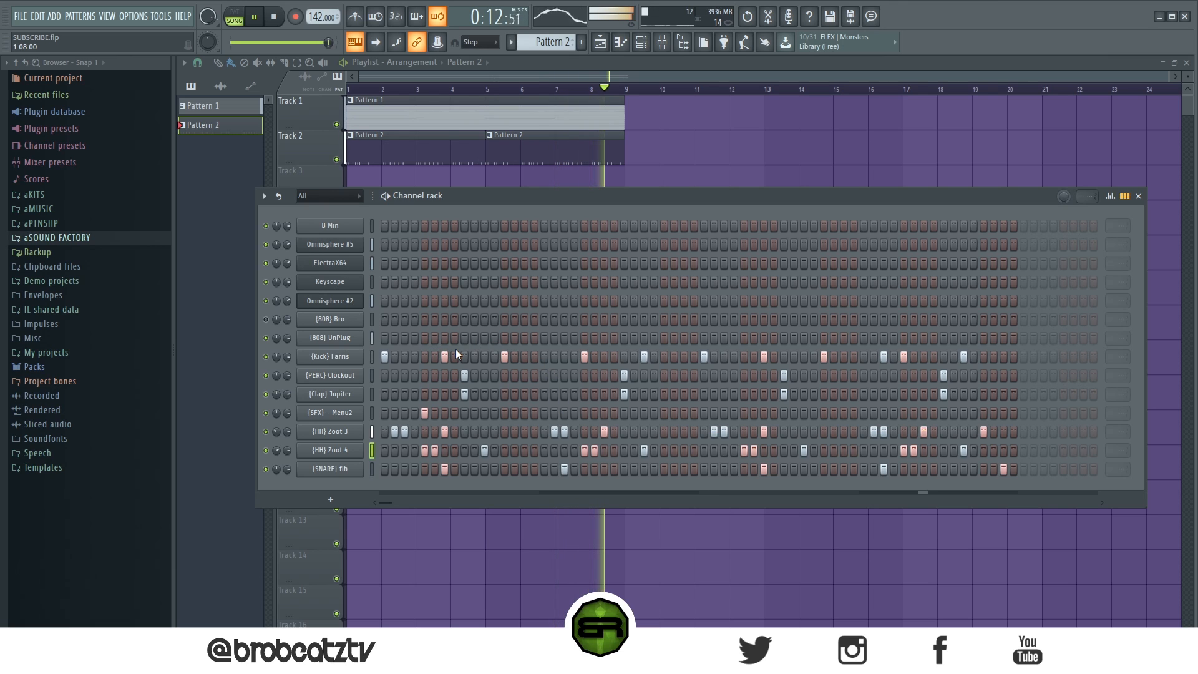
{"action": "left_click", "coordinate": [267, 357]}
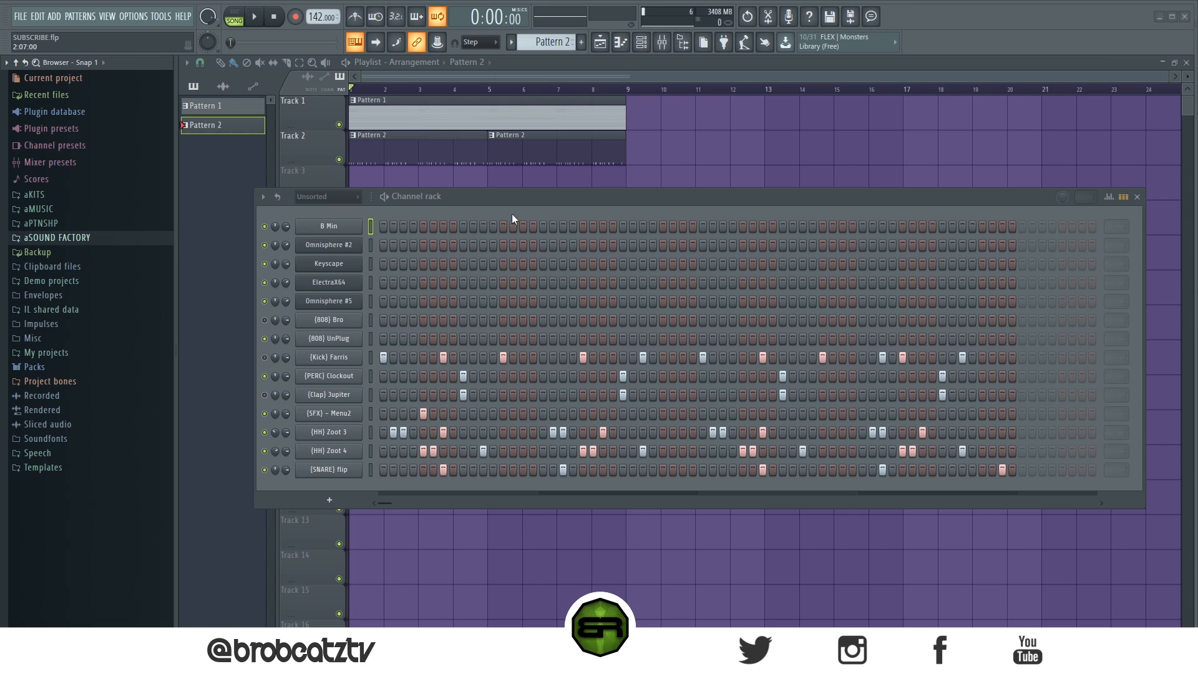
Step: Place (SFX) Waterbug from the System32 Drumkit on Track 3 at bar 1 and play the arrangement
{"action": "left_click", "coordinate": [93, 238]}
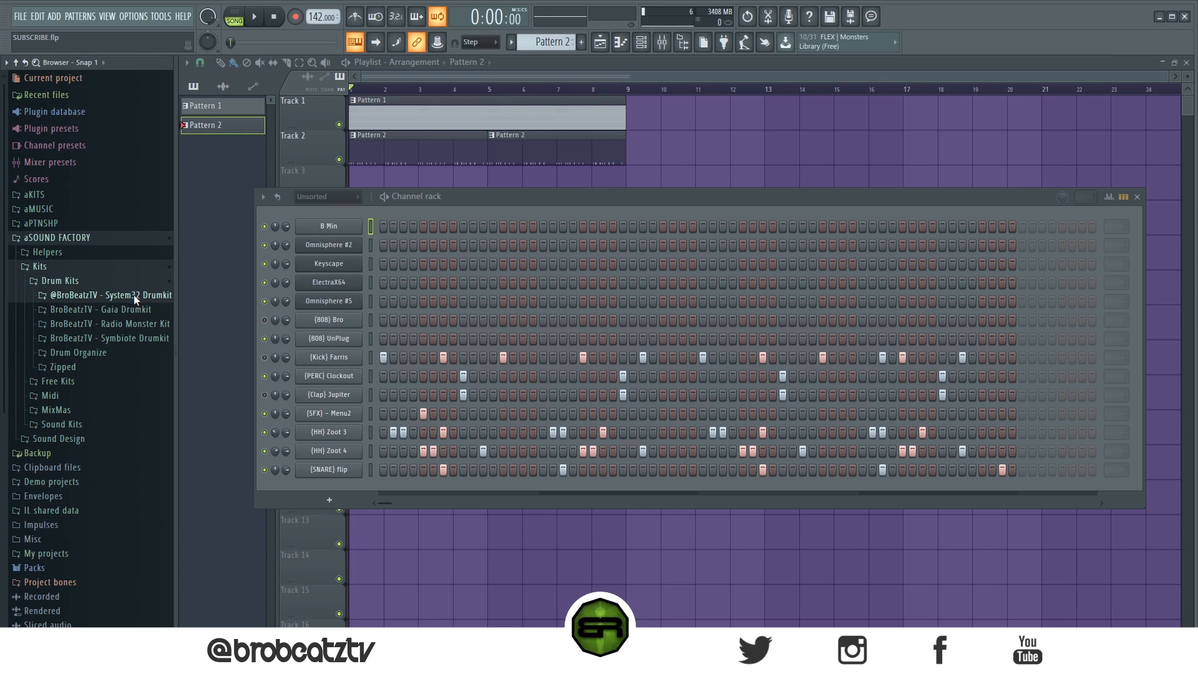
{"action": "left_click", "coordinate": [133, 294]}
{"action": "scroll", "coordinate": [125, 350], "scroll_direction": "down", "scroll_amount": 15}
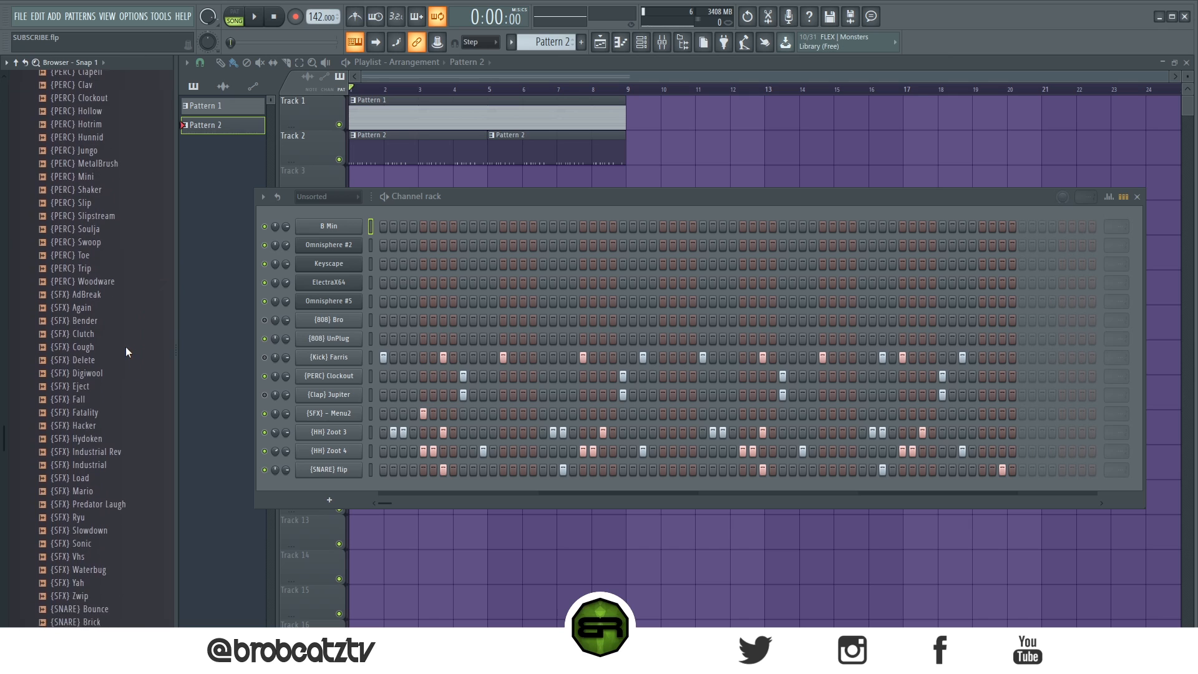
{"action": "scroll", "coordinate": [127, 352], "scroll_direction": "down", "scroll_amount": 5}
{"action": "scroll", "coordinate": [123, 347], "scroll_direction": "up", "scroll_amount": 2}
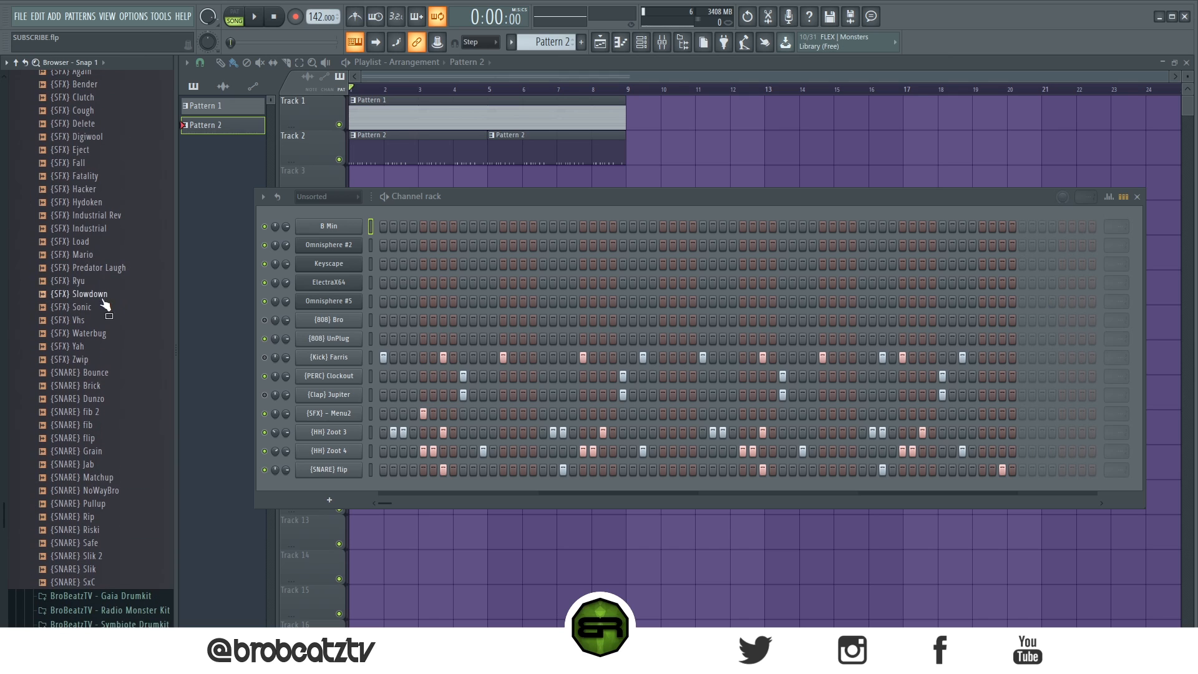
{"action": "left_click", "coordinate": [102, 333]}
{"action": "left_click_drag", "start_coordinate": [100, 337], "coordinate": [362, 181]}
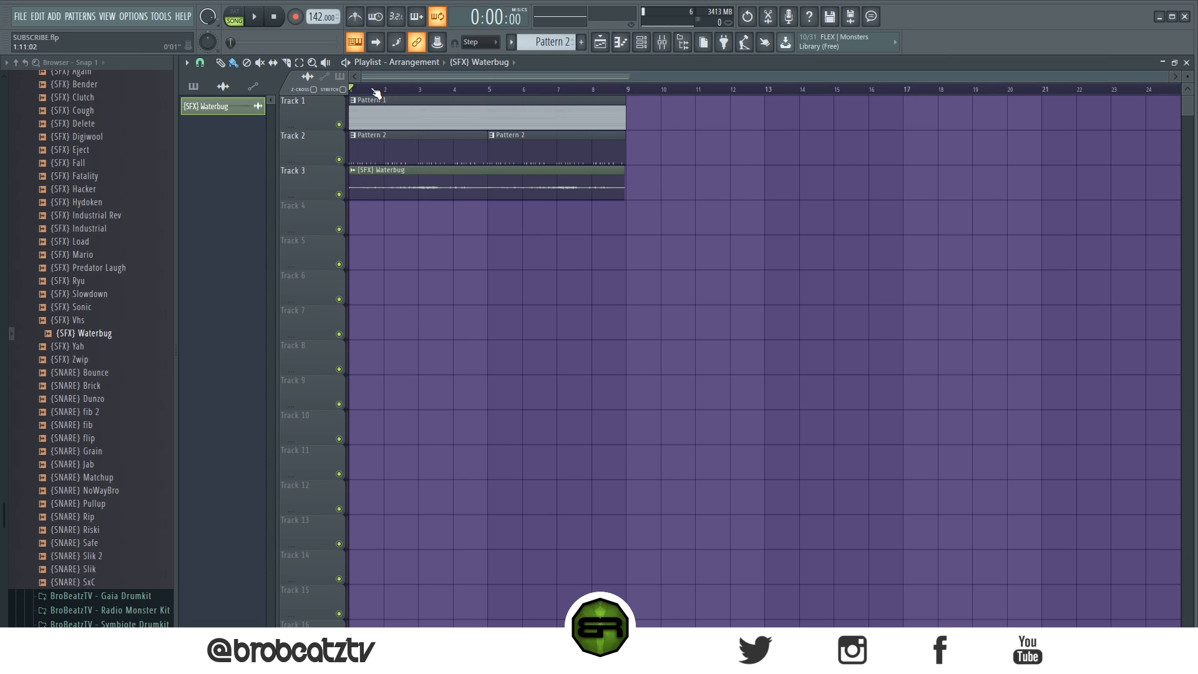
{"action": "key", "text": "space"}
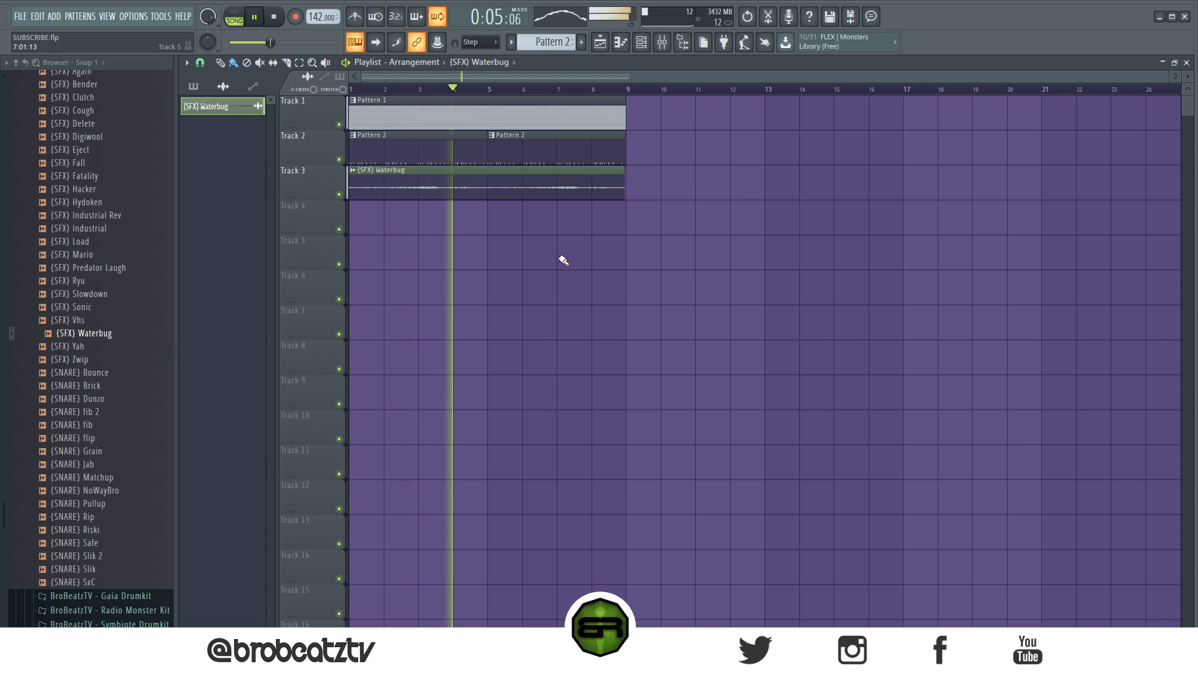
{"action": "key", "text": "space"}
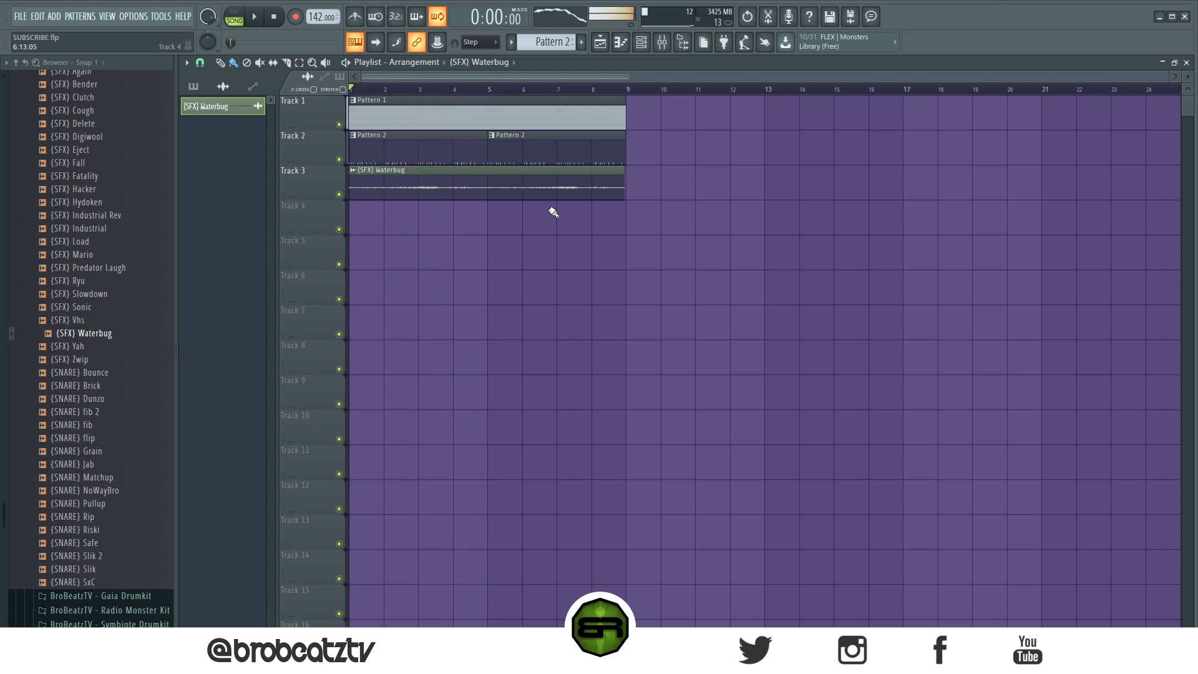